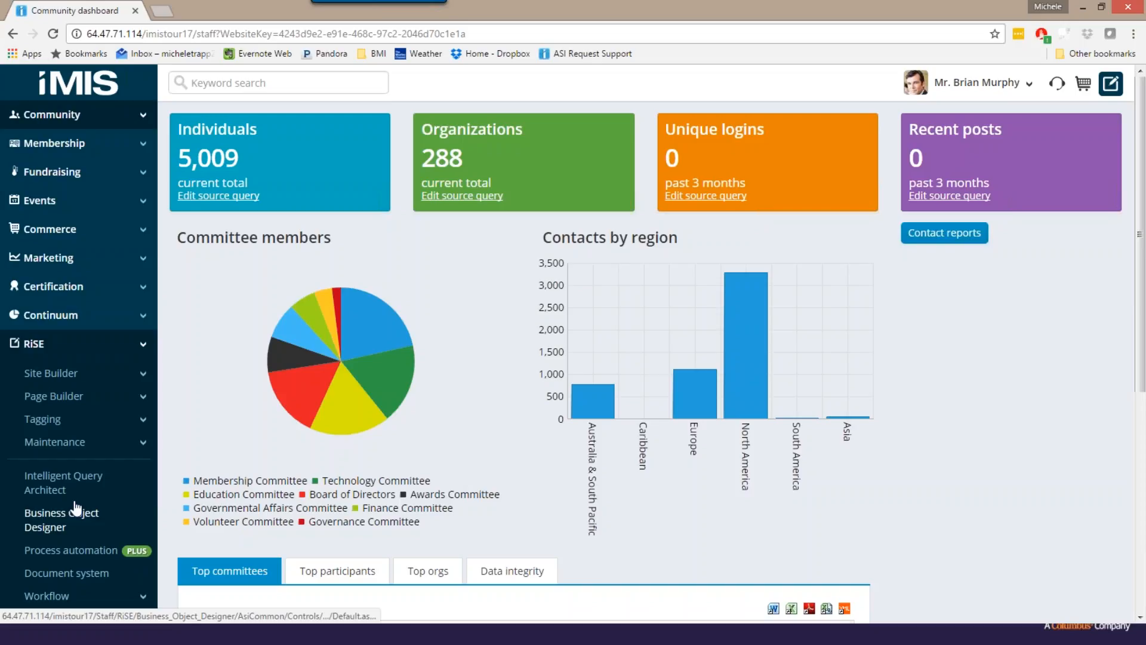
# - Start a new query in the AAA folder of the Intelligent Query Architect
pyautogui.click(53, 489)
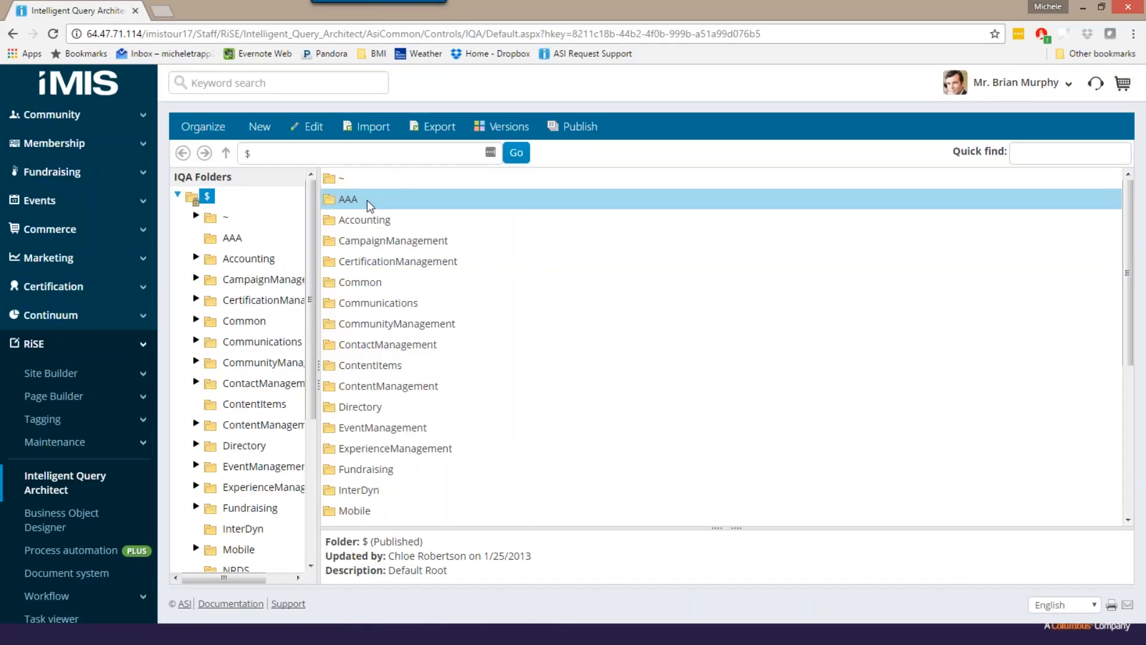
pyautogui.doubleClick(369, 203)
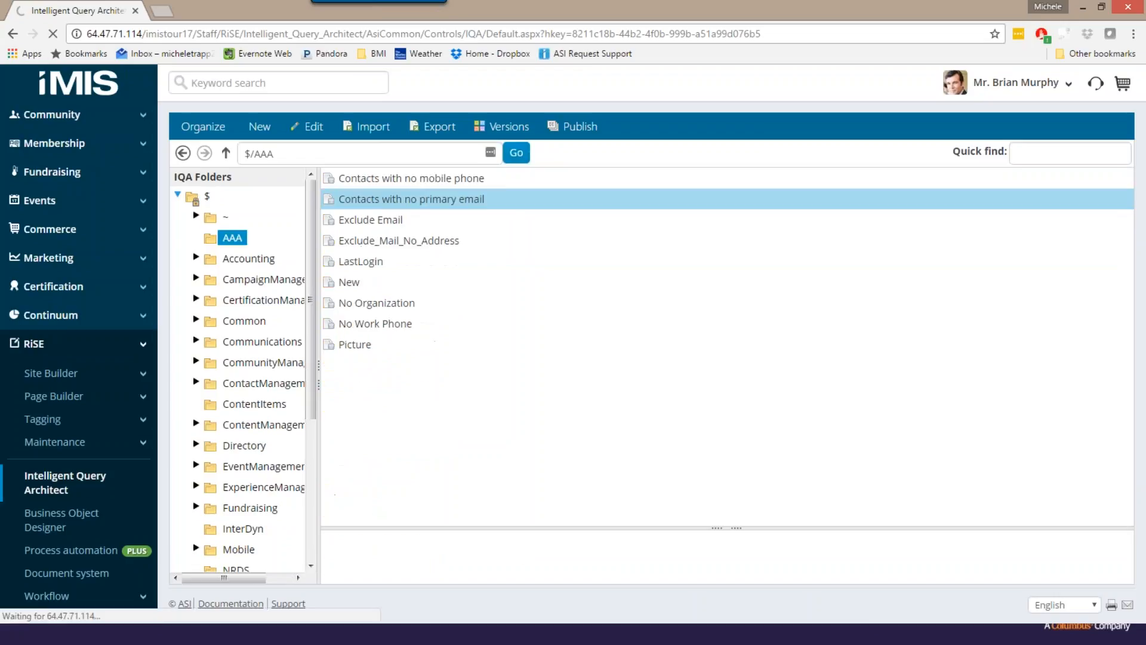
pyautogui.click(259, 126)
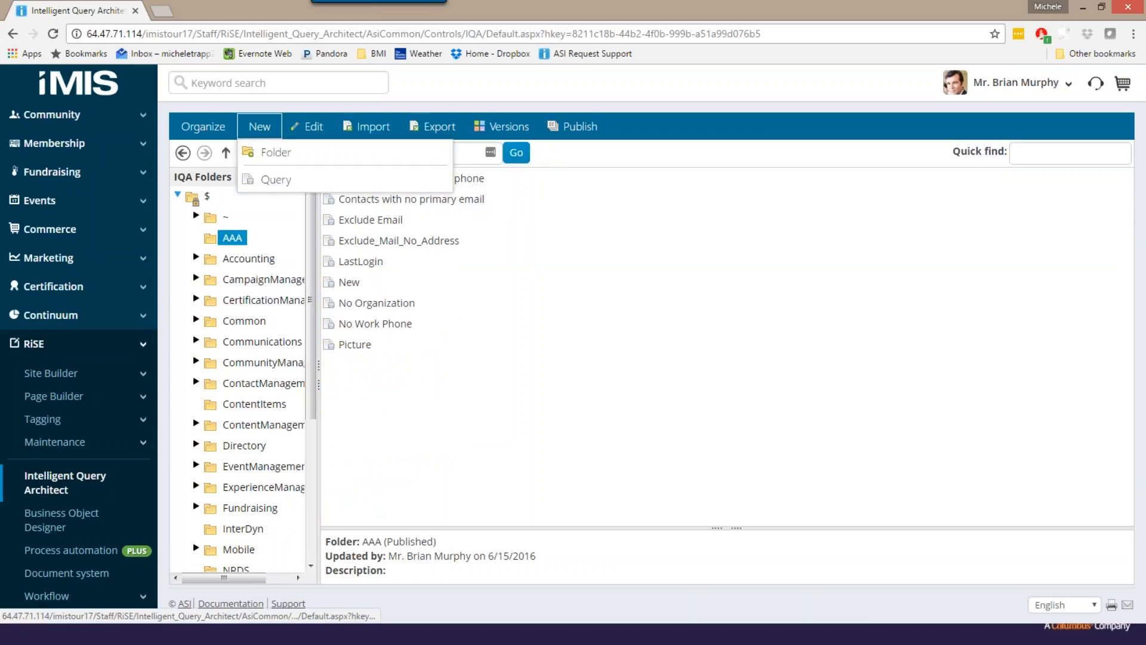
pyautogui.click(273, 186)
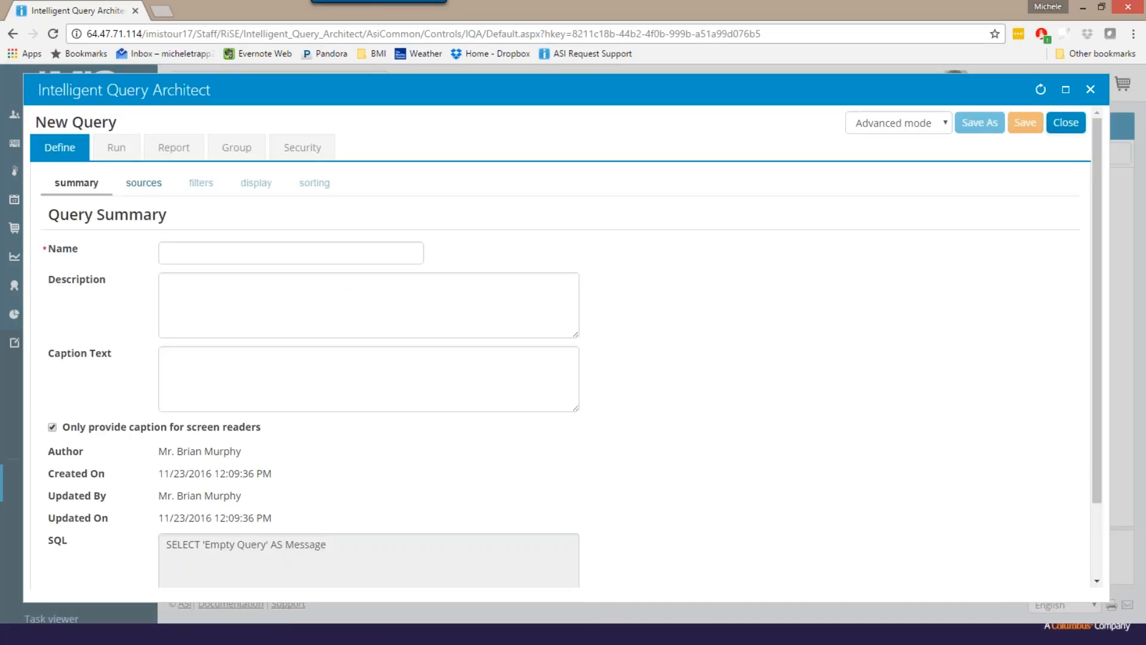
# - Name the new query Order Activity
pyautogui.click(181, 252)
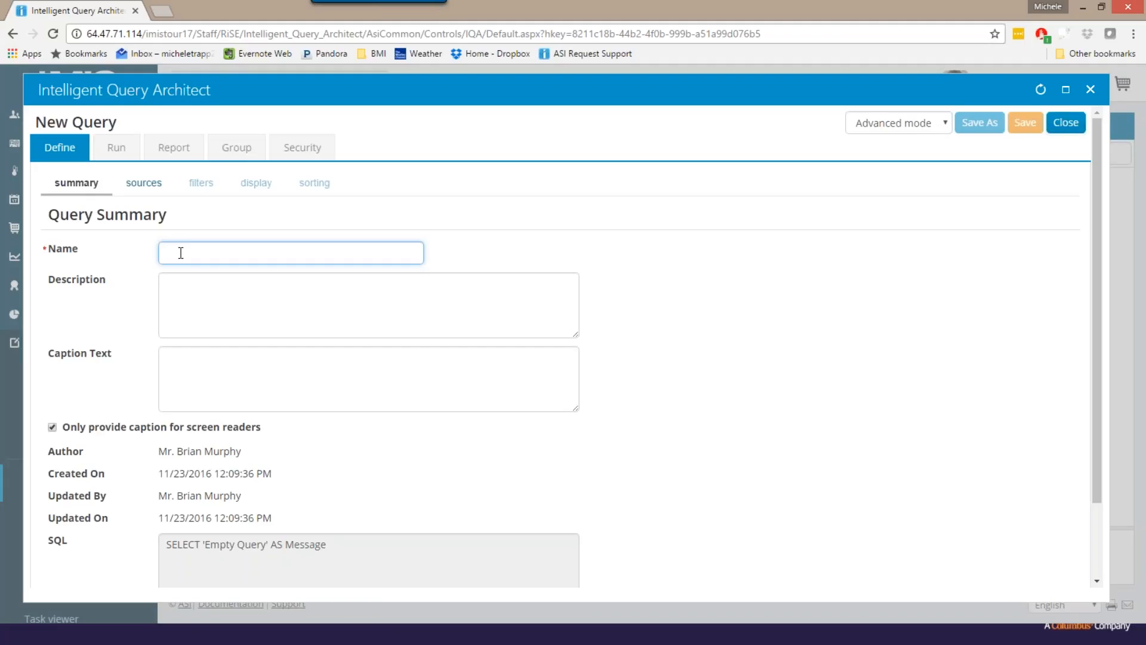
pyautogui.write('Activi')
pyautogui.press('BackSpace')
pyautogui.press('BackSpace')
pyautogui.press('BackSpace')
pyautogui.press('BackSpace')
pyautogui.press('BackSpace')
pyautogui.press('BackSpace')
pyautogui.write('Order Activity')
# - Add the CsContact business object as a query source, finding it with the search text "cont"
pyautogui.click(139, 185)
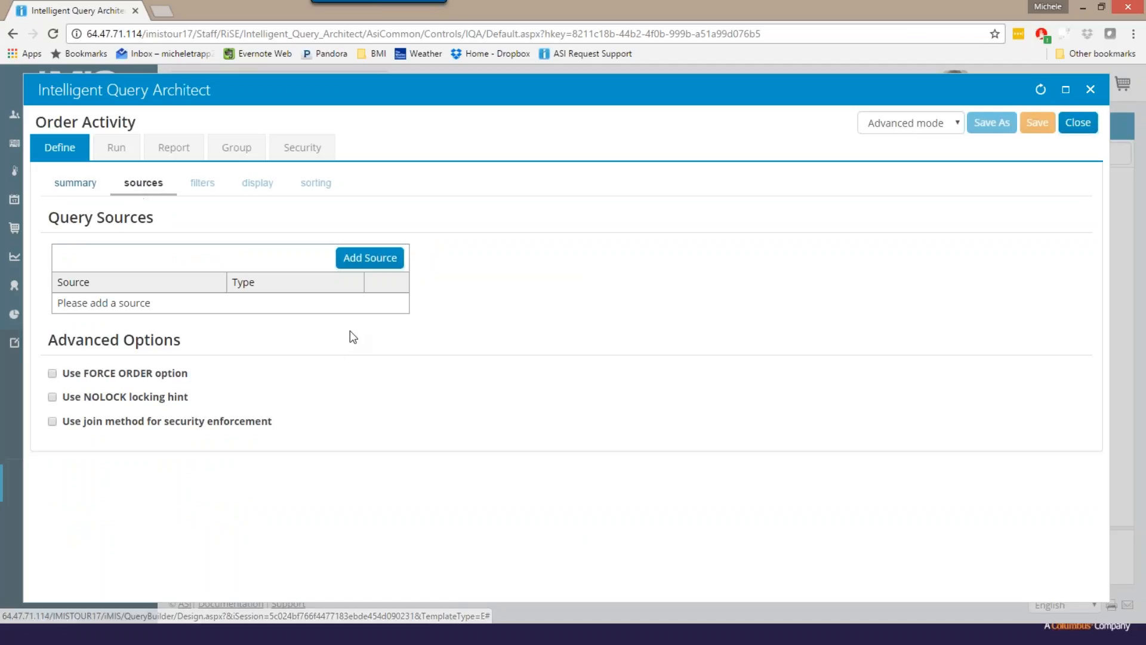
pyautogui.click(367, 263)
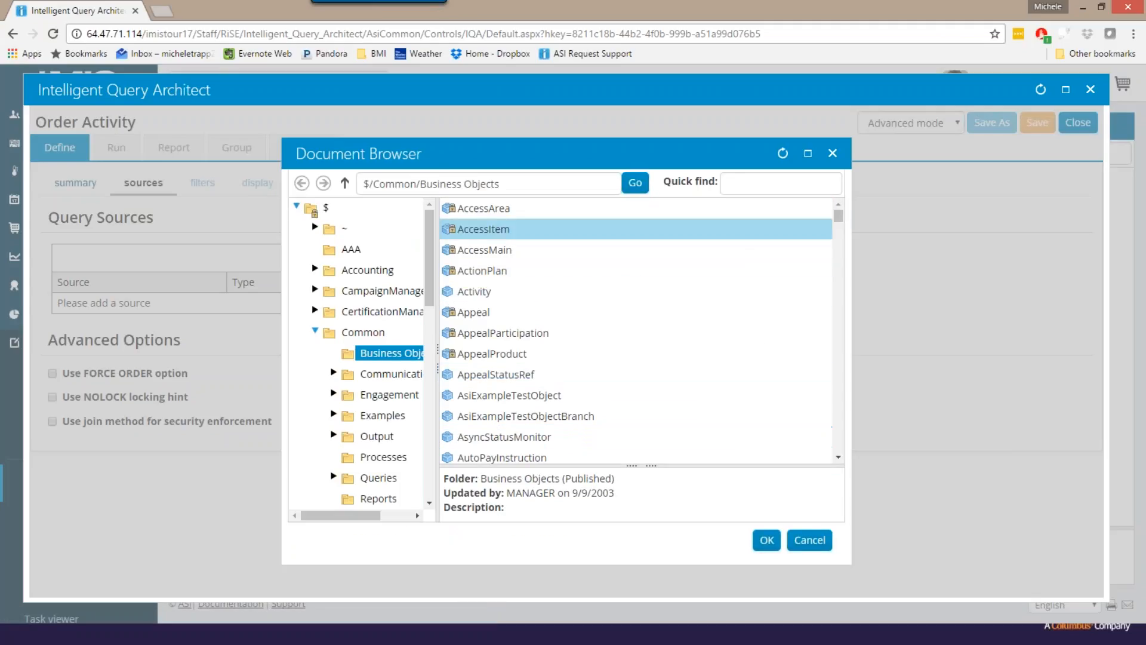
pyautogui.click(731, 185)
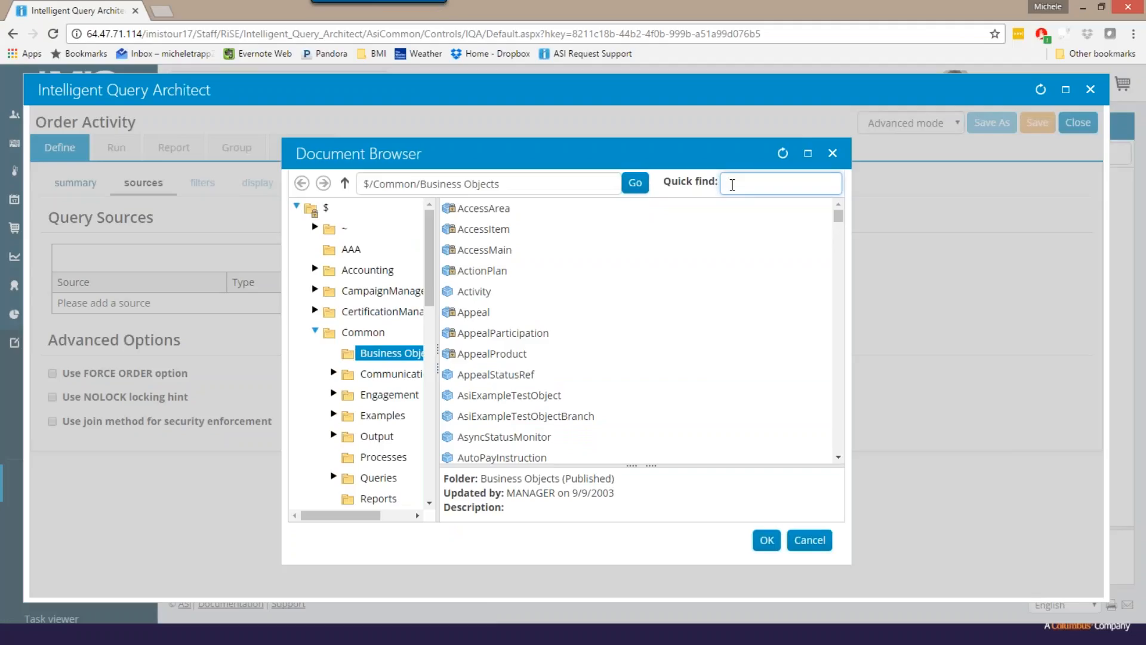
pyautogui.write('cont')
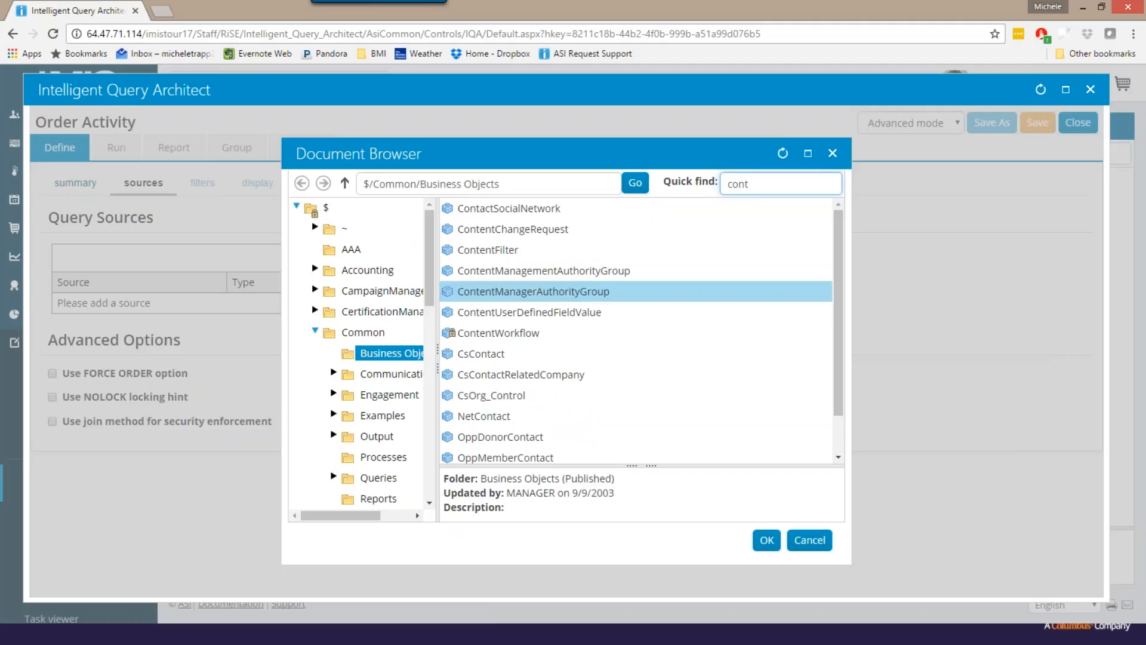
pyautogui.click(523, 358)
pyautogui.doubleClick(523, 358)
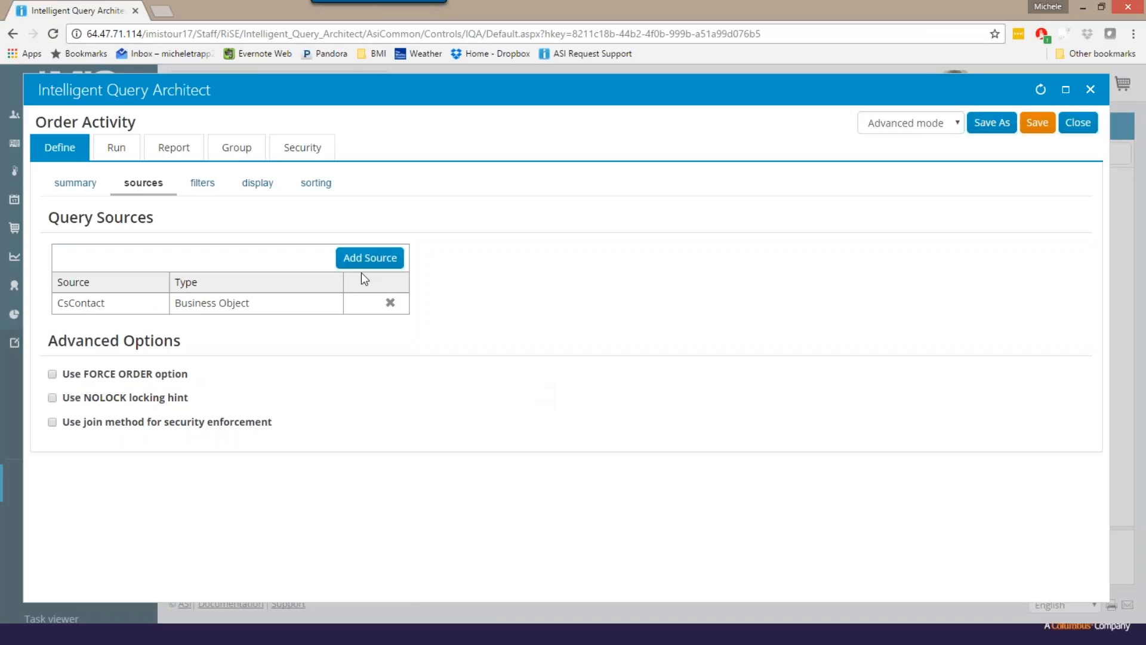
# - Add the CsActivity business object as a second query source, finding it with the search text "act"
pyautogui.click(349, 258)
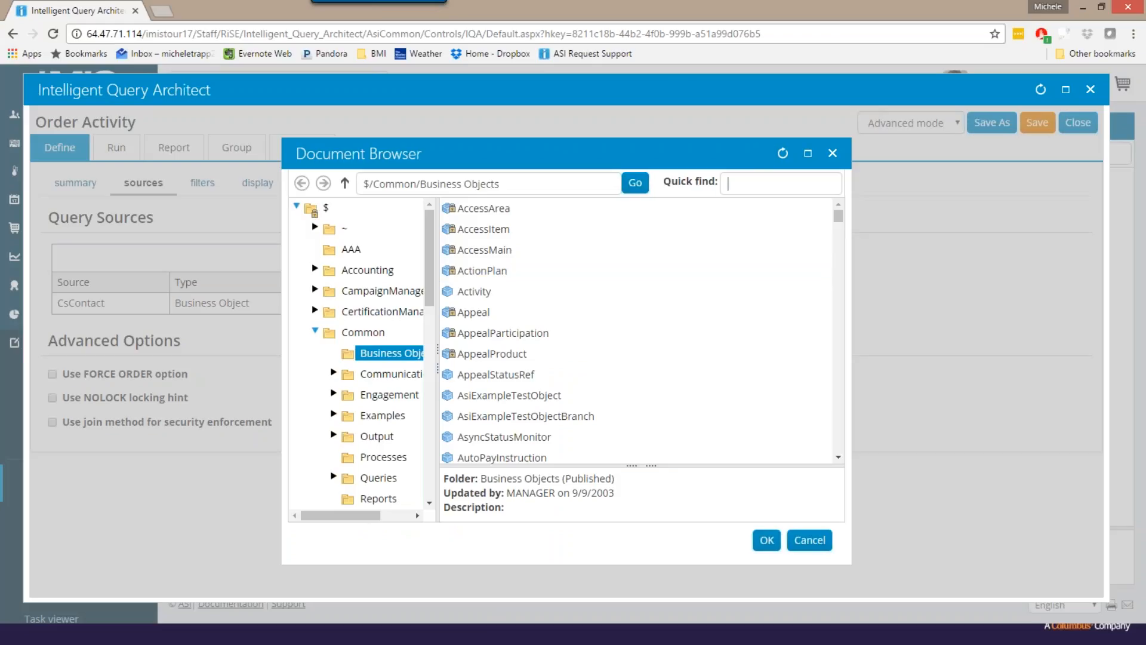
pyautogui.write('a')
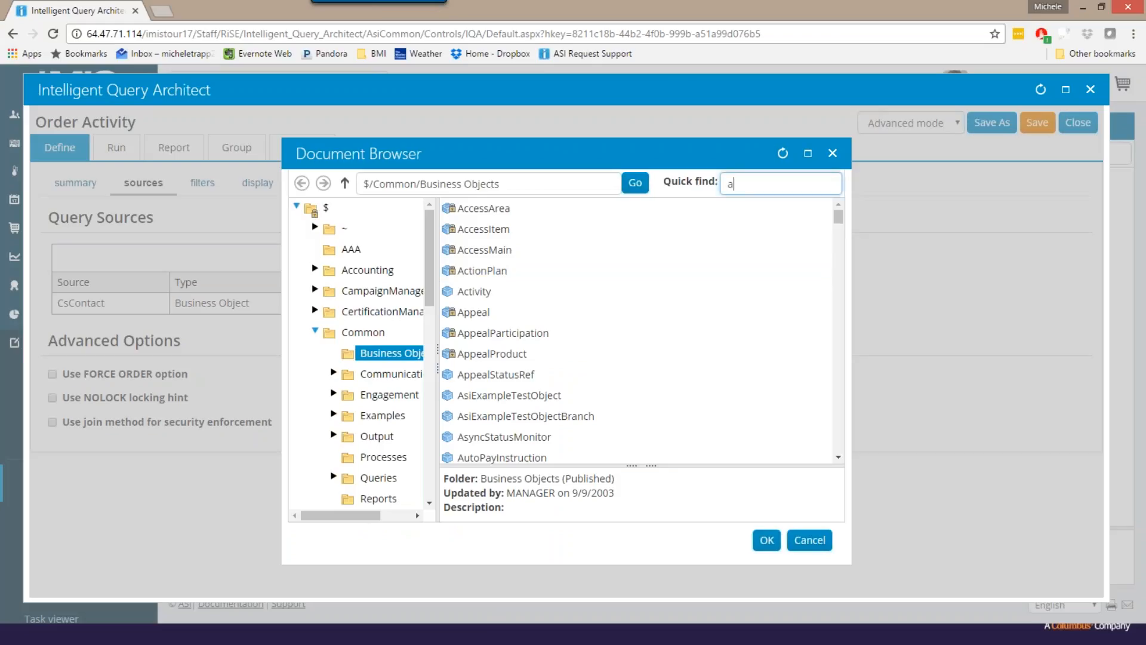
pyautogui.write('ct')
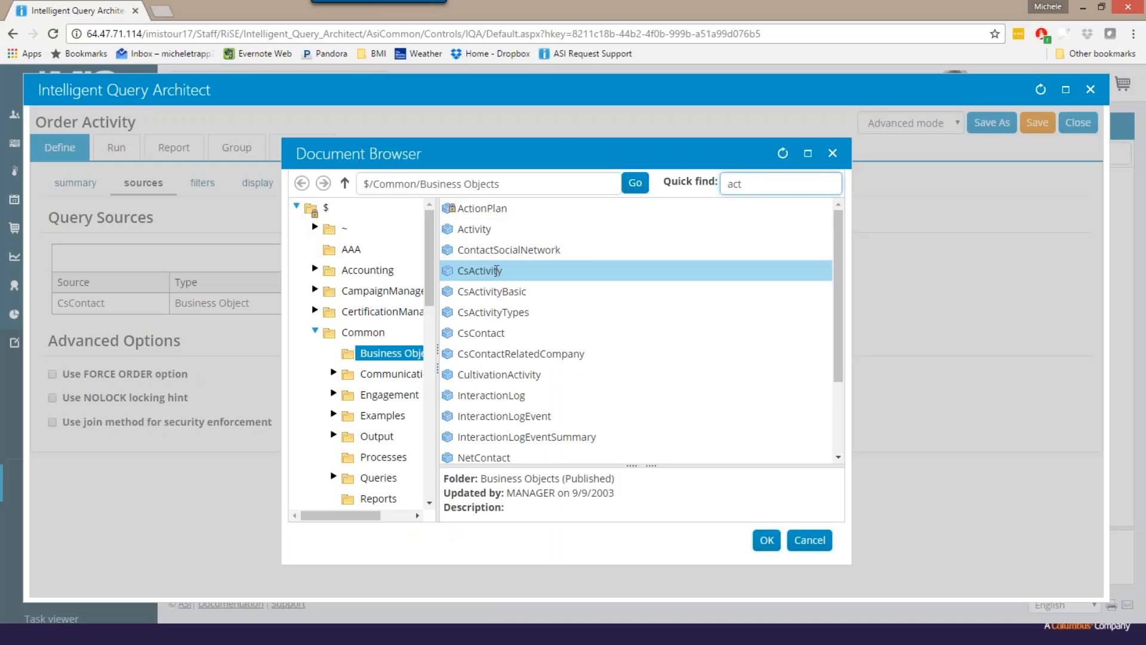
pyautogui.doubleClick(497, 269)
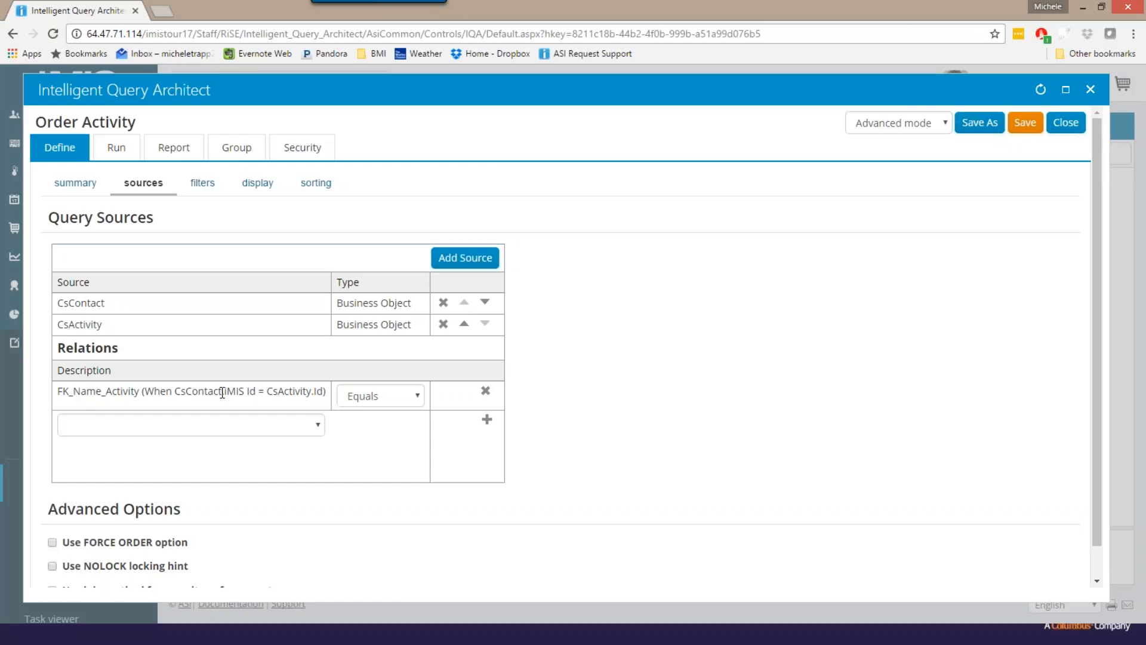
# - Examine the relation between CsContact and CsActivity and its available join types, leaving the type on Equals
pyautogui.moveTo(219, 391); pyautogui.dragTo(174, 391)
pyautogui.moveTo(256, 391); pyautogui.dragTo(227, 389)
pyautogui.click(327, 394)
pyautogui.moveTo(323, 391); pyautogui.dragTo(269, 394)
pyautogui.click(306, 408)
pyautogui.click(418, 396)
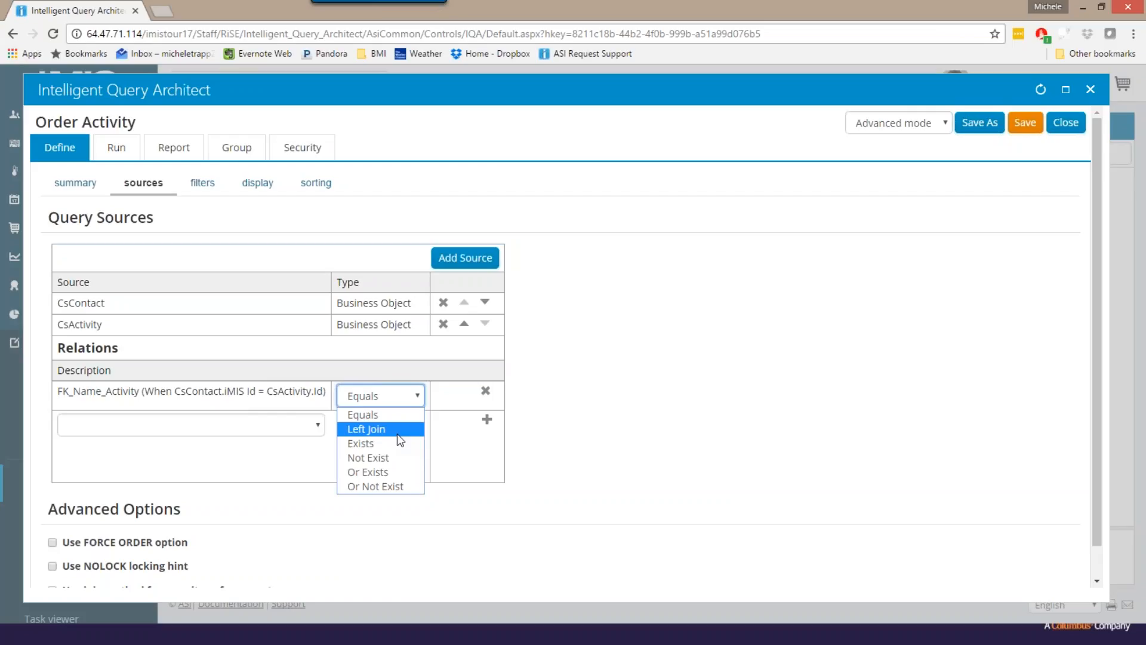
pyautogui.press('Down')
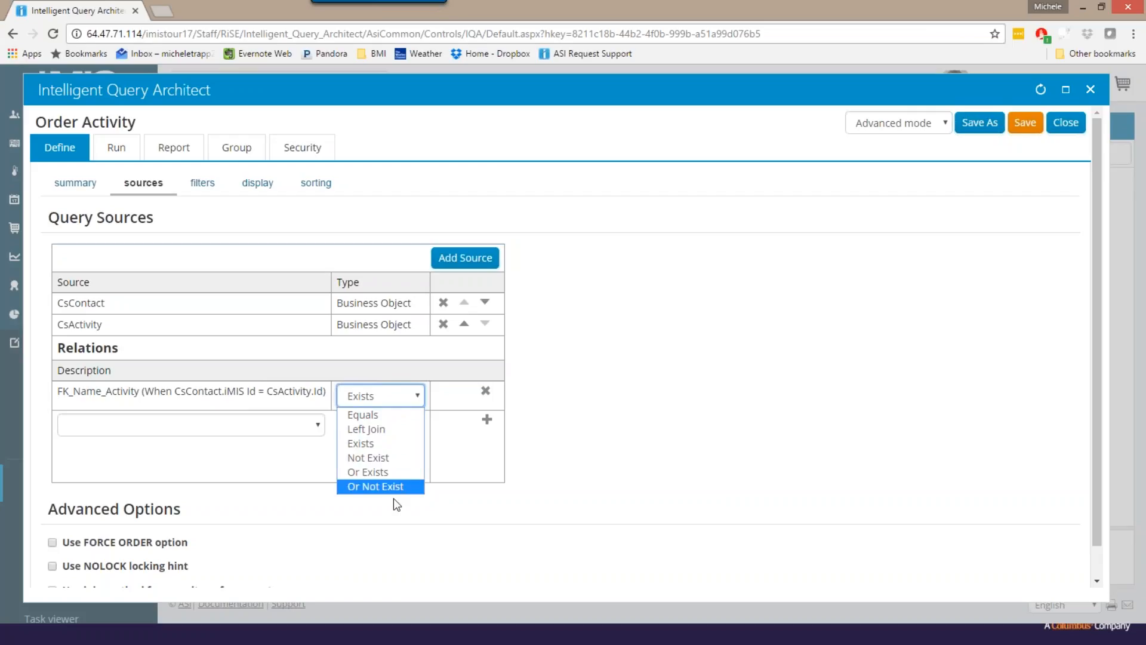
pyautogui.click(376, 416)
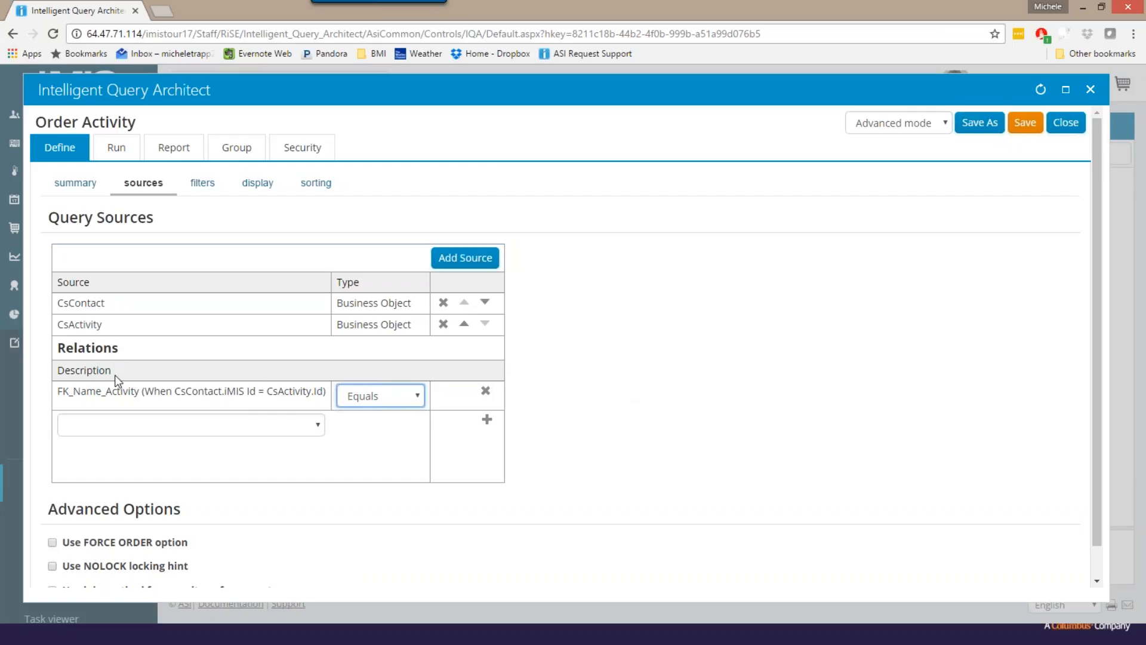
# - Add a query filter requiring CsActivity.Activity Type to equal ORDER
pyautogui.click(192, 188)
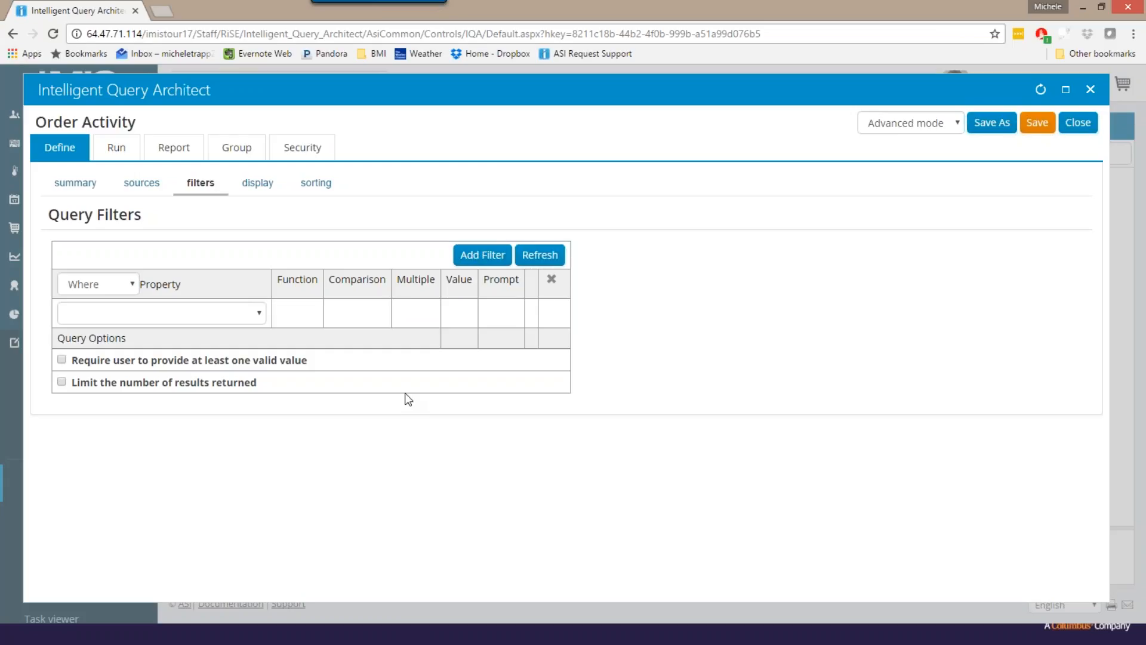
pyautogui.click(260, 316)
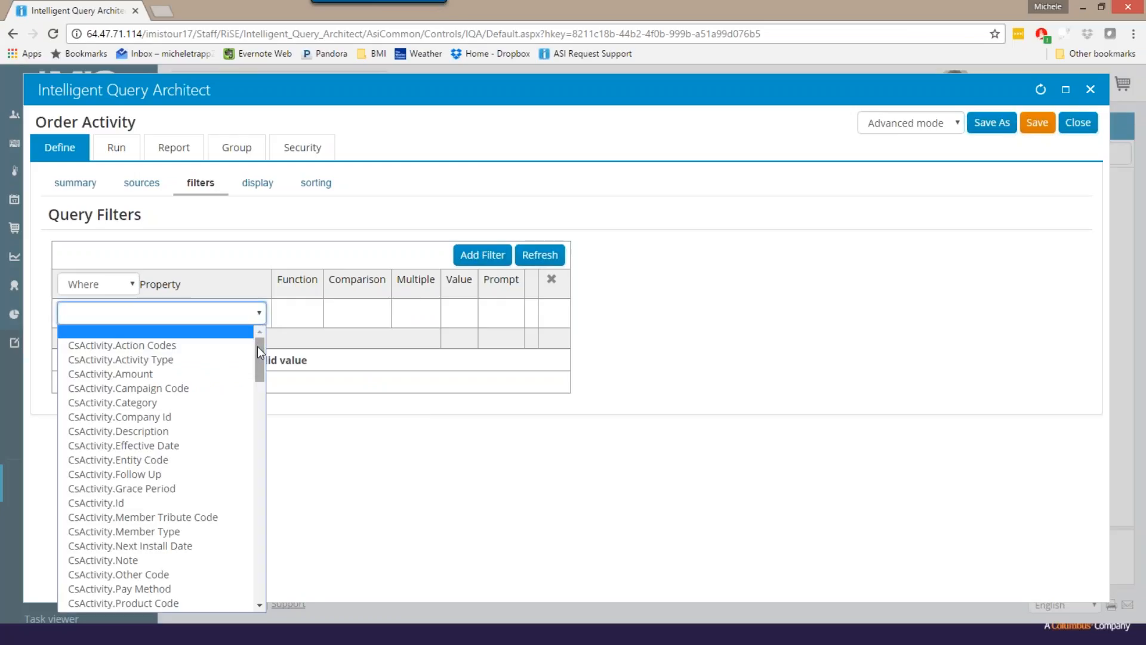
pyautogui.moveTo(260, 343)
pyautogui.mouseDown()
pyautogui.moveTo(253, 447)
pyautogui.moveTo(259, 352)
pyautogui.mouseUp()
pyautogui.click(178, 362)
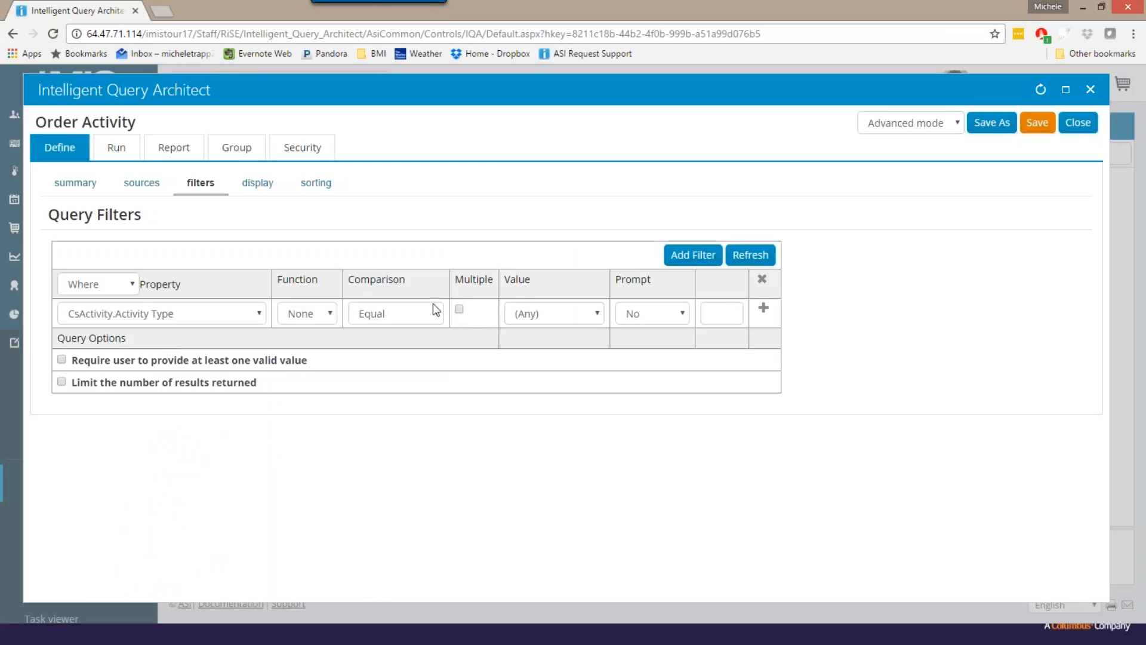
pyautogui.click(598, 313)
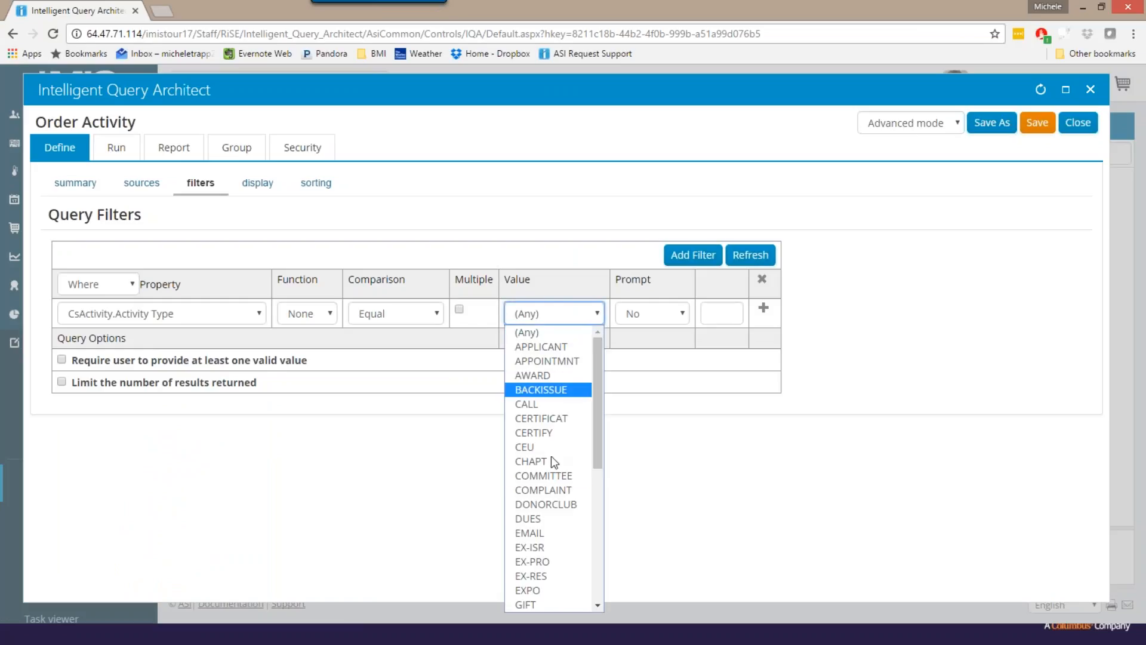
pyautogui.scroll(-5, 543, 474)
pyautogui.click(540, 435)
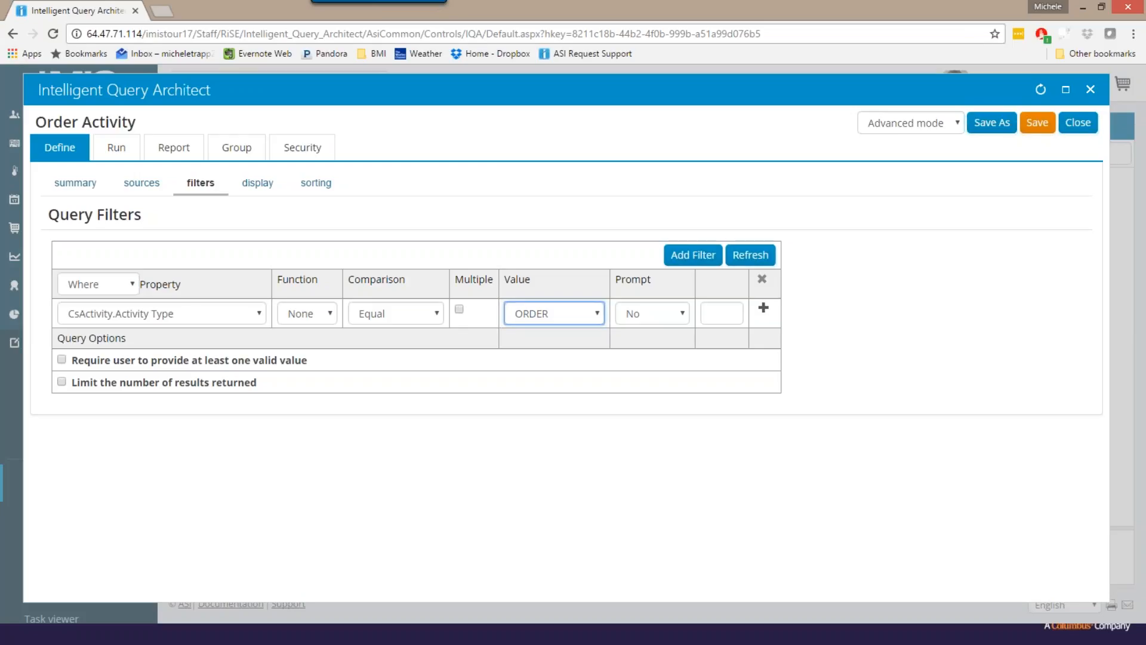
pyautogui.click(762, 308)
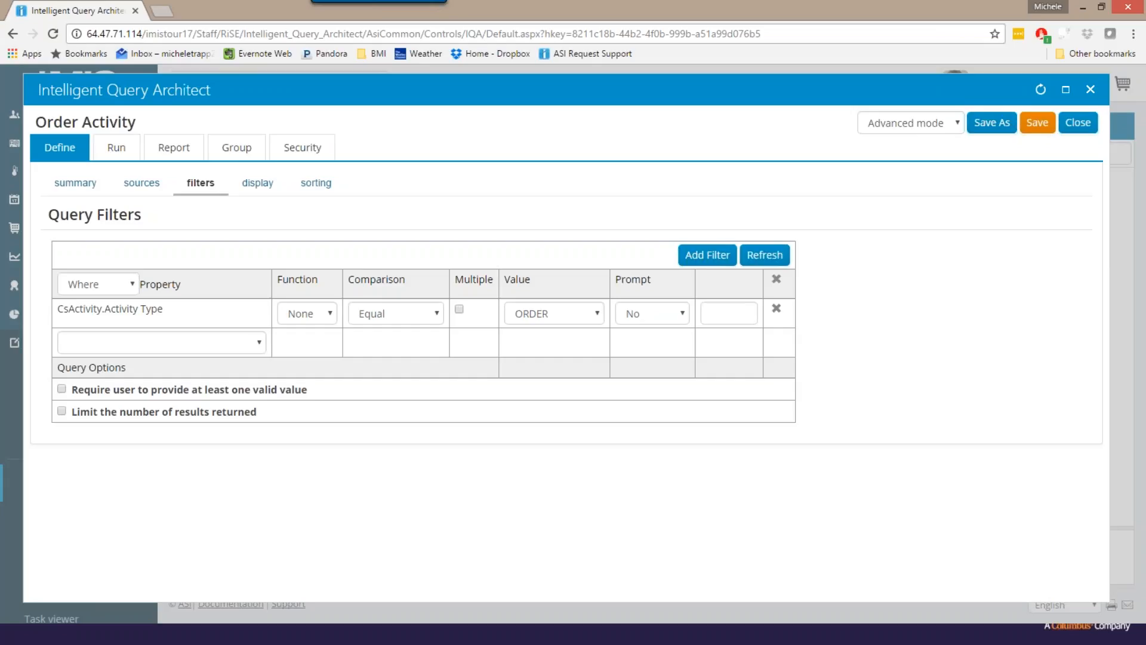
# - Add a second filter requiring CsActivity.Amount to be greater than 0
pyautogui.click(257, 343)
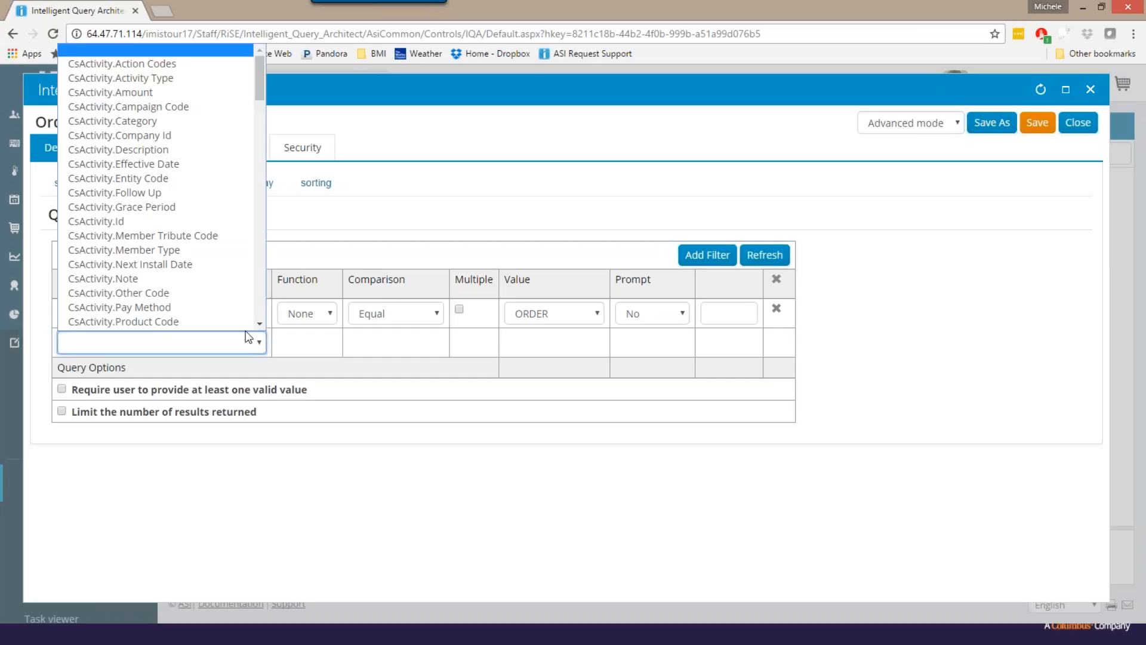
pyautogui.scroll(-1, 231, 264)
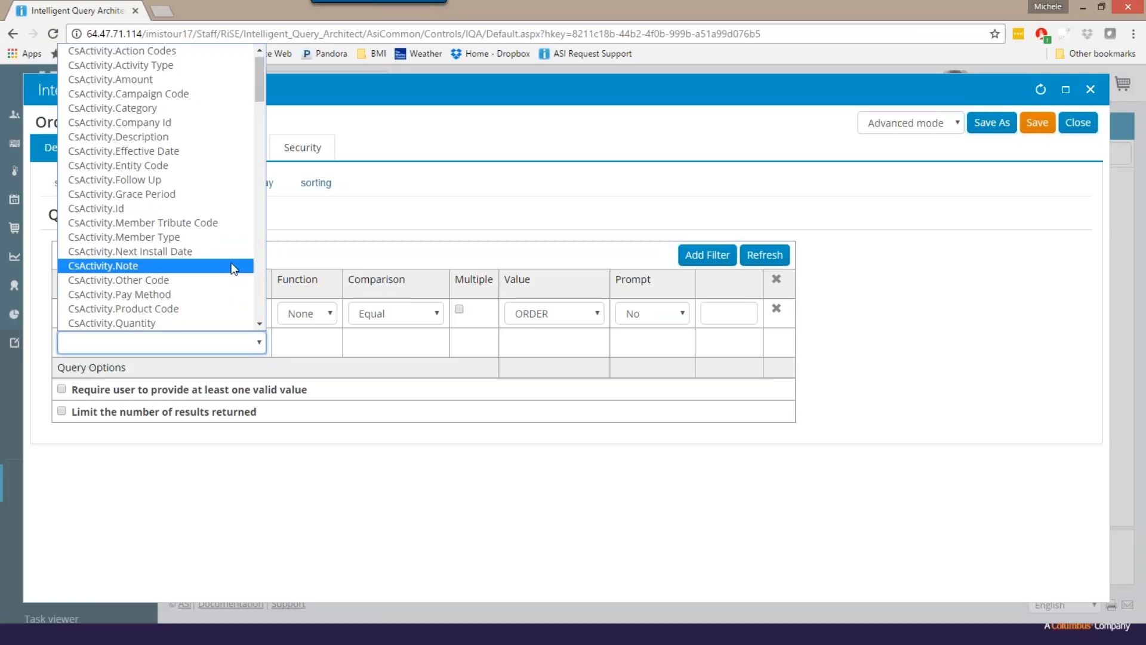
pyautogui.scroll(-3, 231, 264)
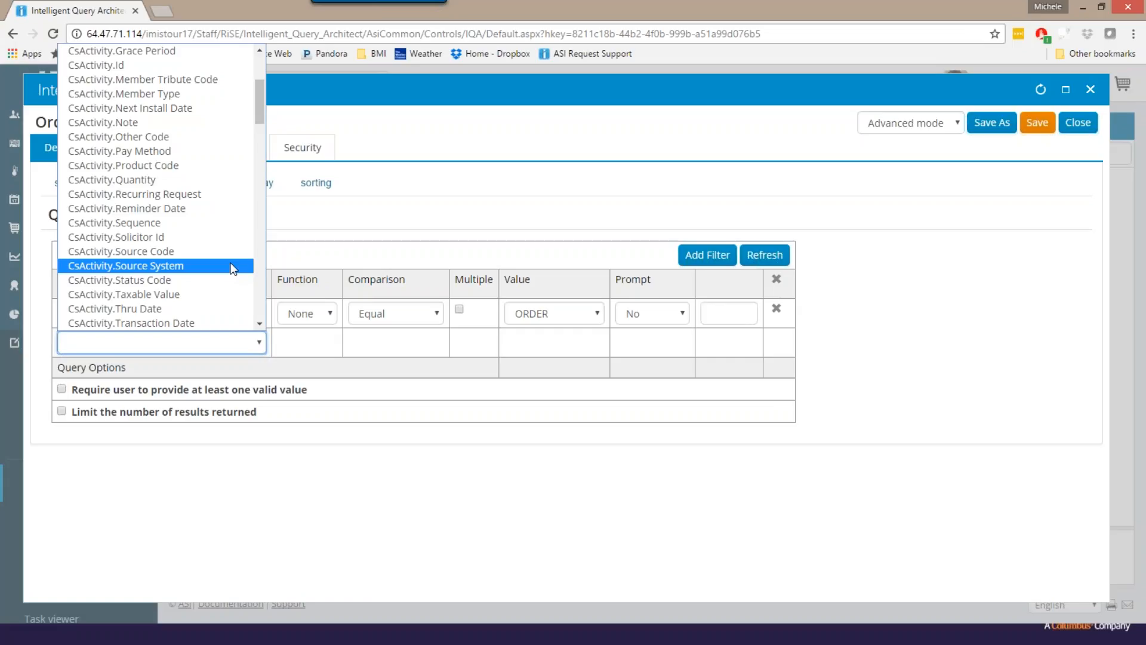
pyautogui.scroll(3, 183, 235)
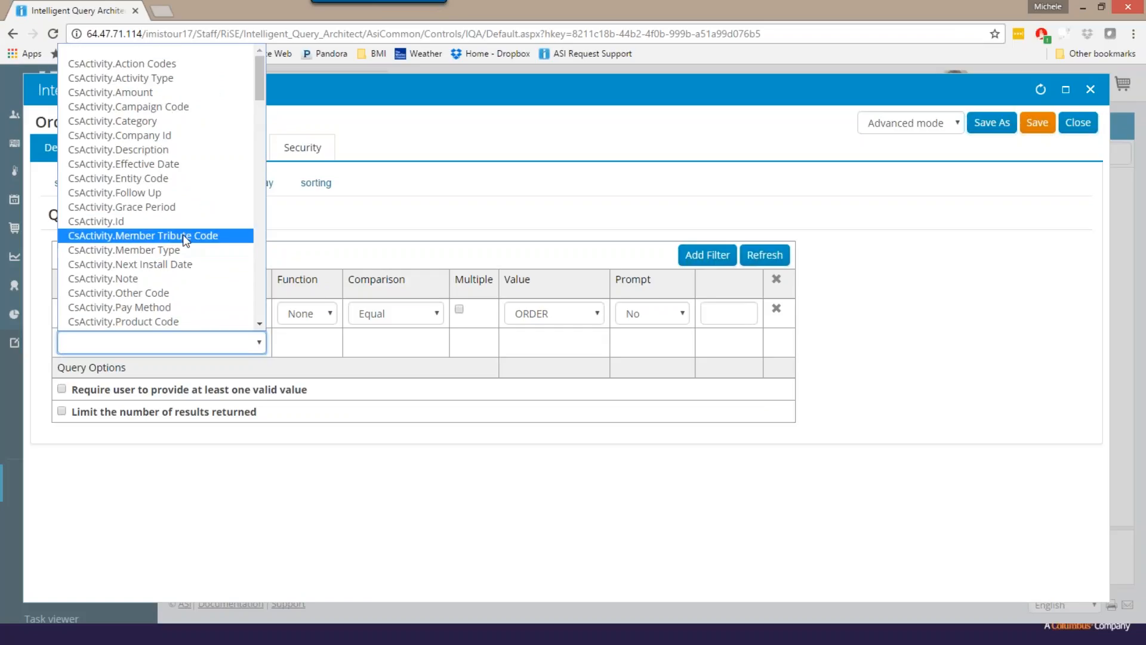
pyautogui.click(142, 92)
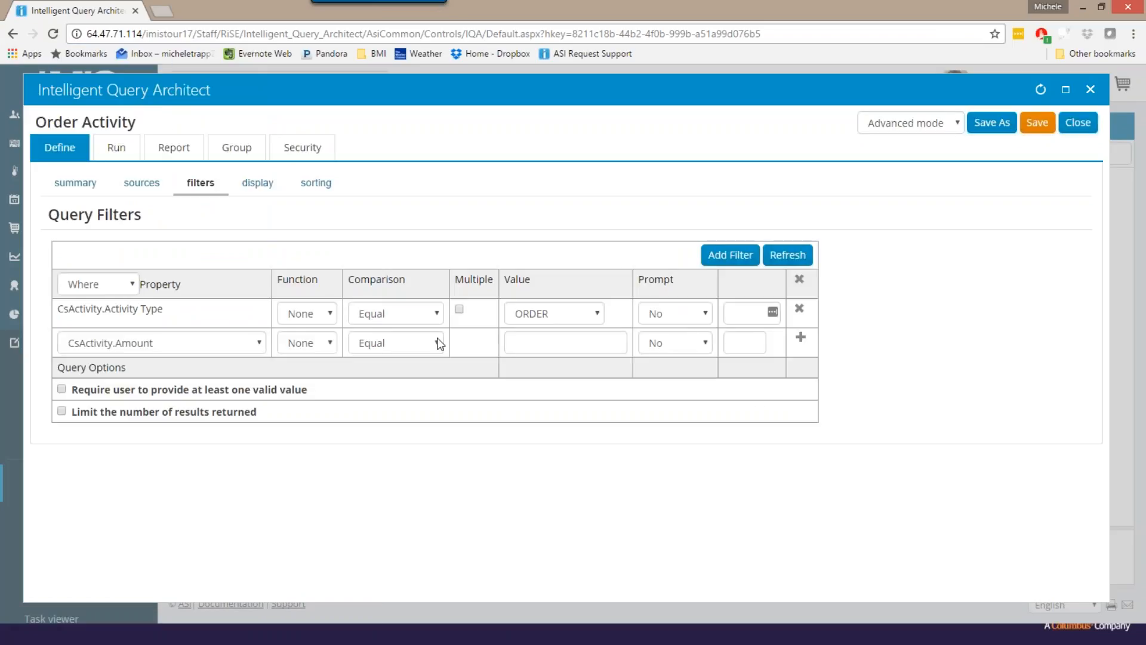
pyautogui.click(437, 342)
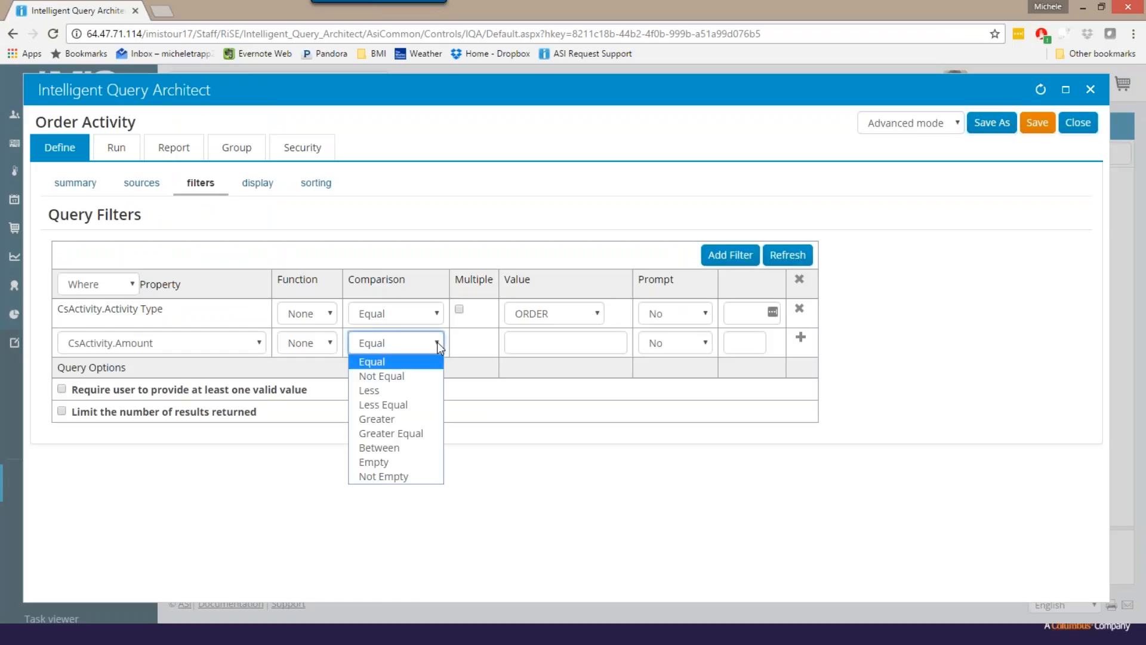
pyautogui.click(411, 420)
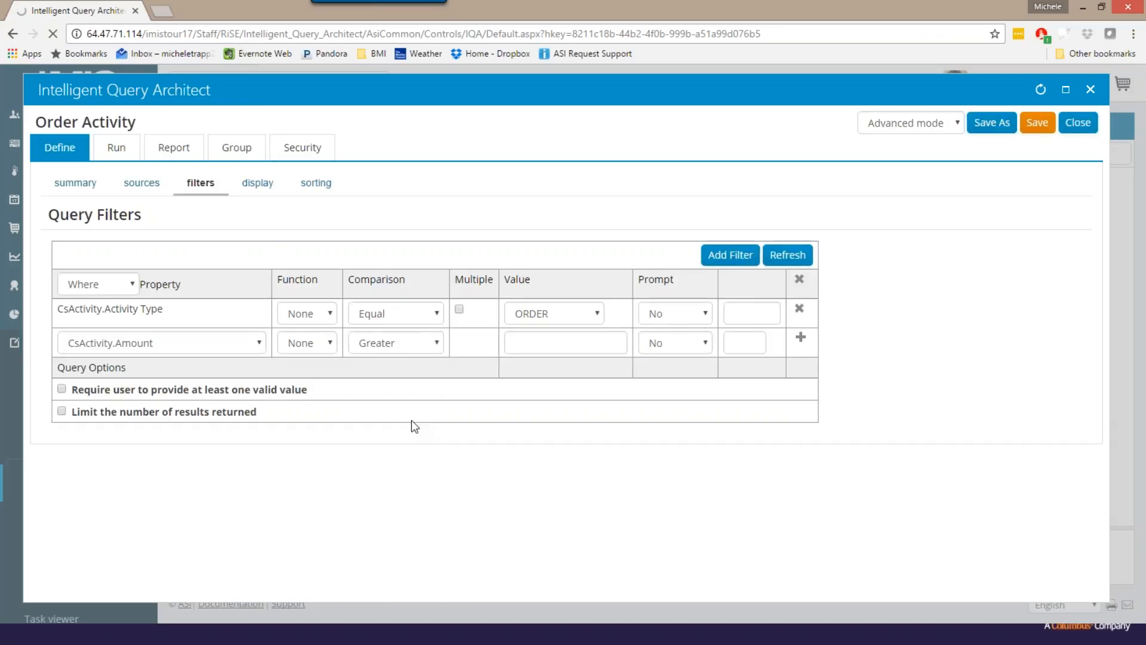
pyautogui.click(554, 343)
pyautogui.write('0')
pyautogui.click(801, 338)
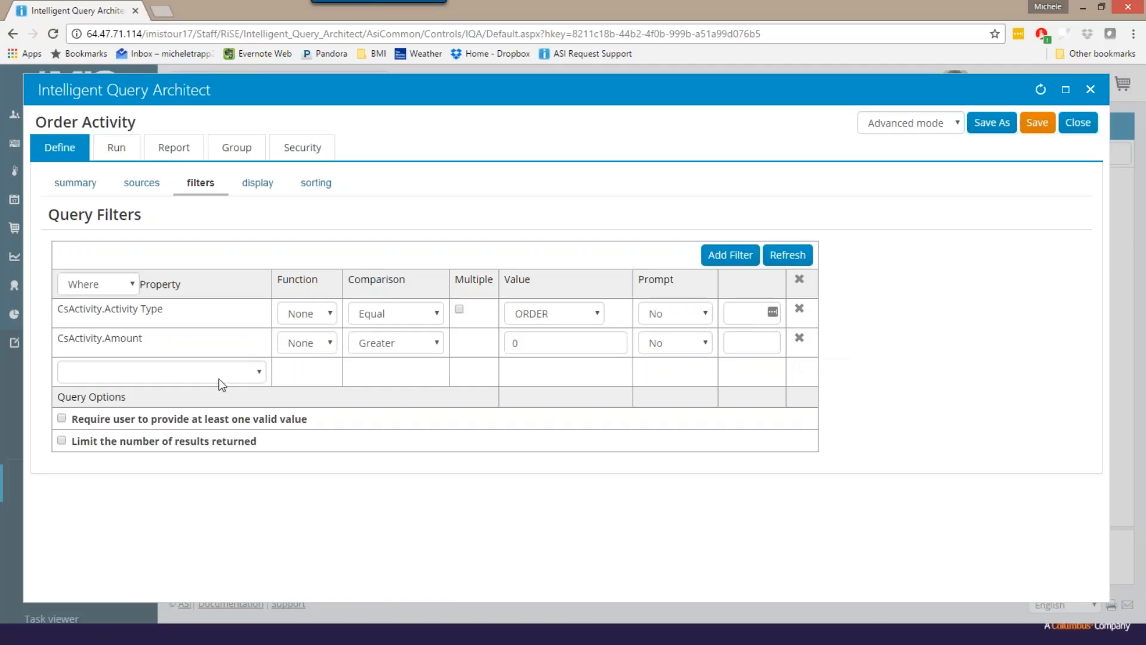
# - Set up a third query filter requiring CsActivity.Transaction Date to be Greater Equal 1/1/2008
pyautogui.click(256, 371)
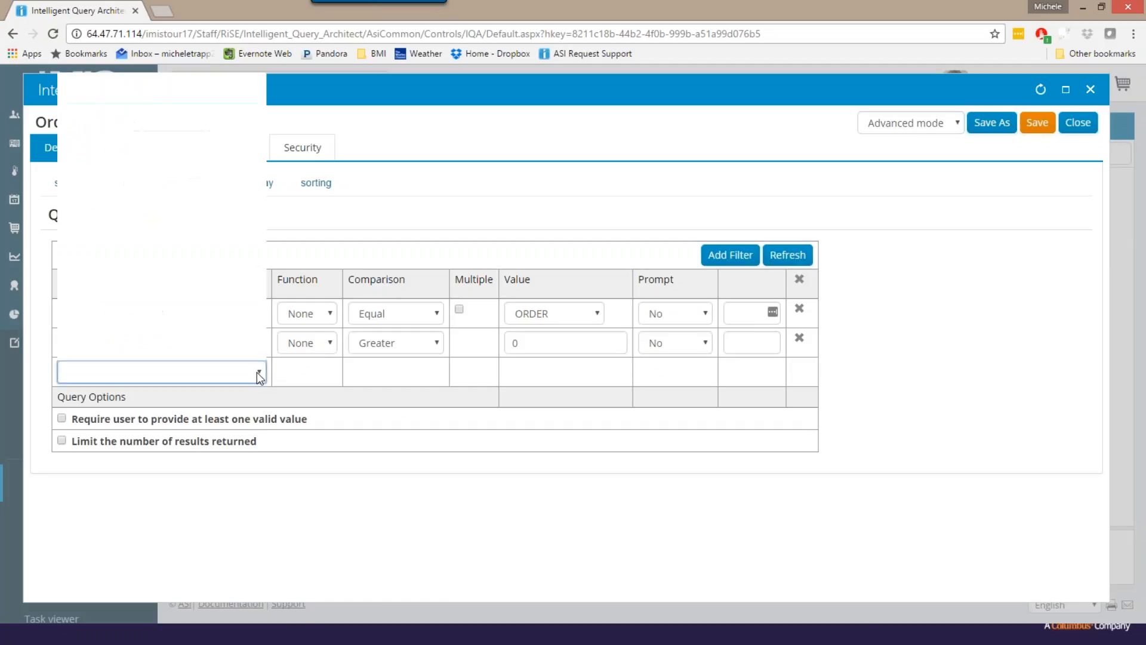
pyautogui.scroll(-5, 224, 258)
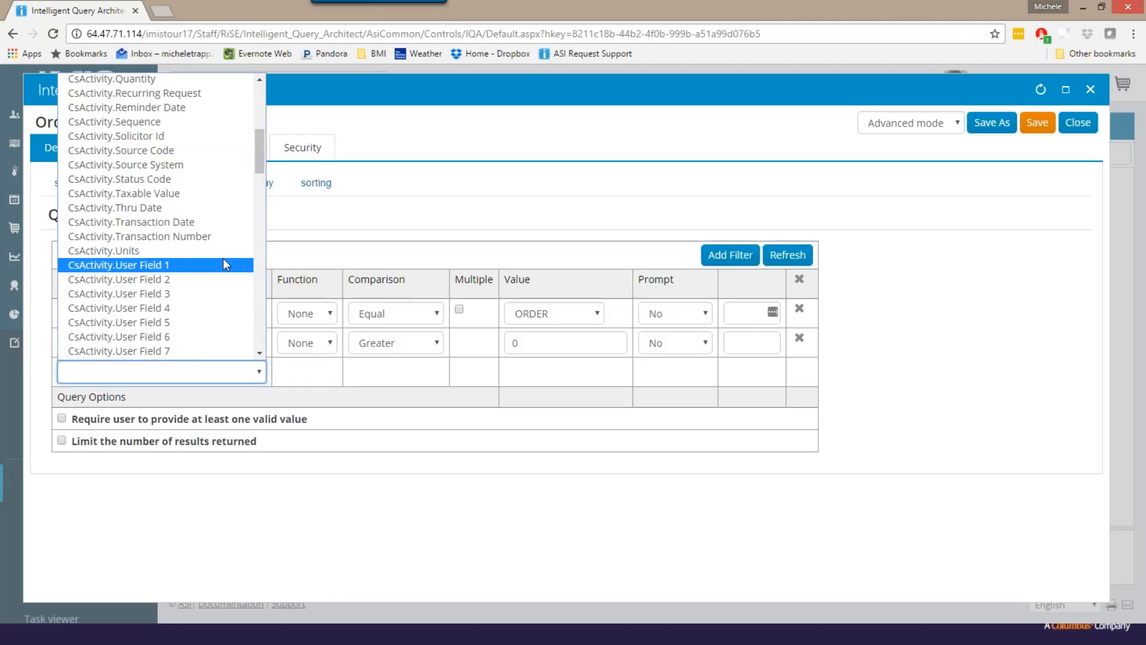
pyautogui.click(193, 224)
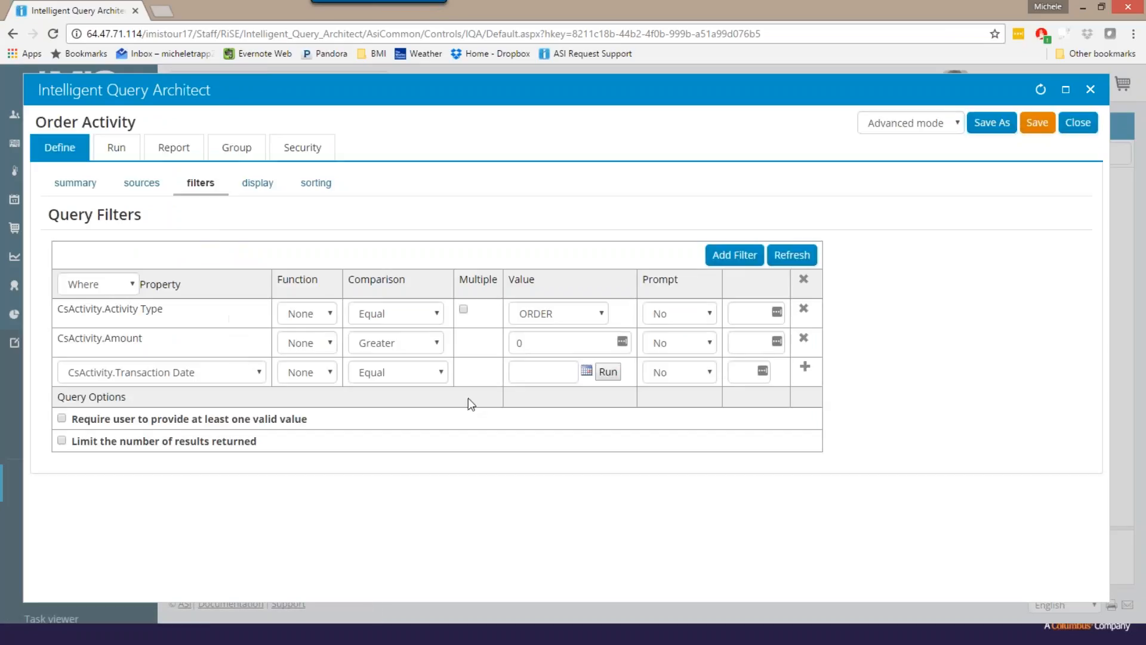
pyautogui.click(441, 371)
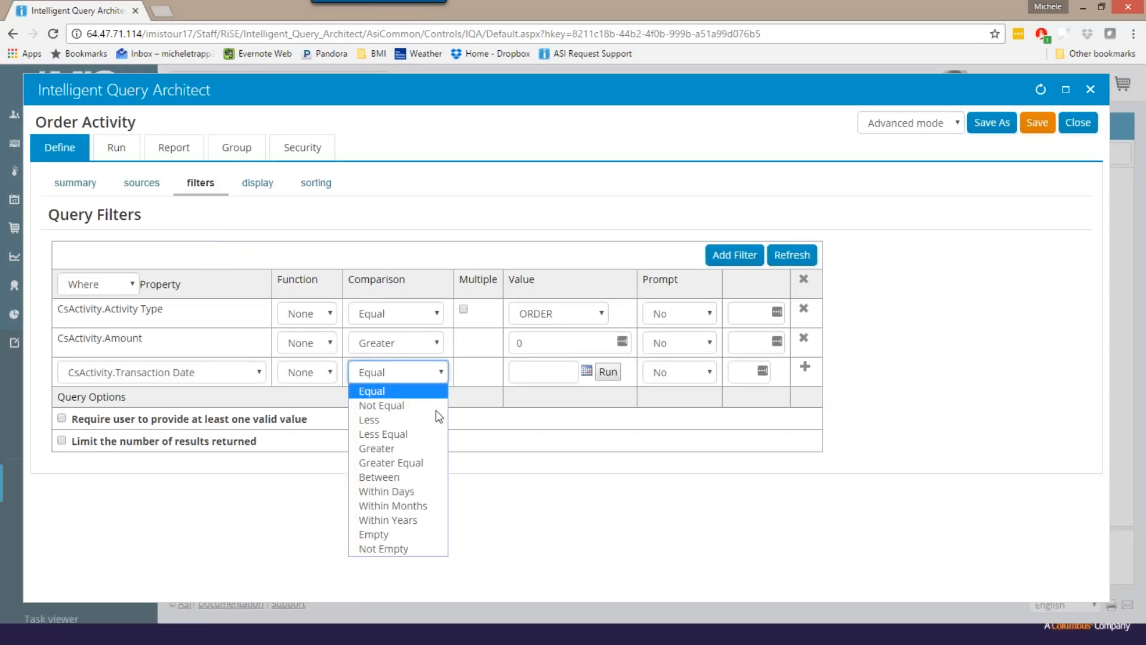
pyautogui.click(421, 465)
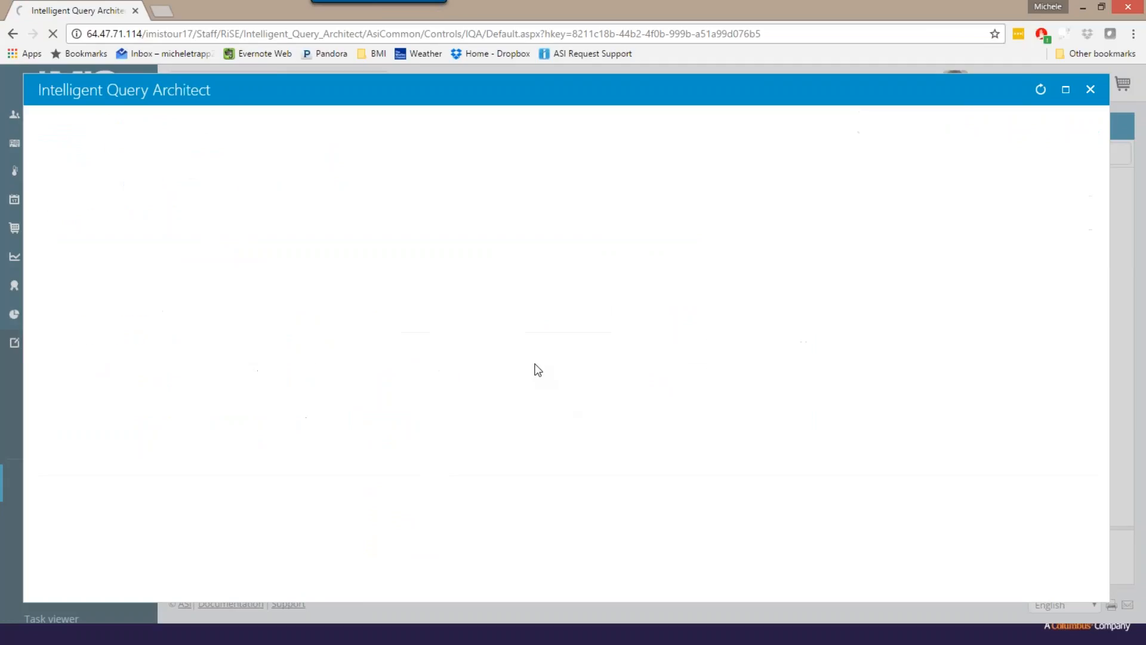
pyautogui.click(537, 370)
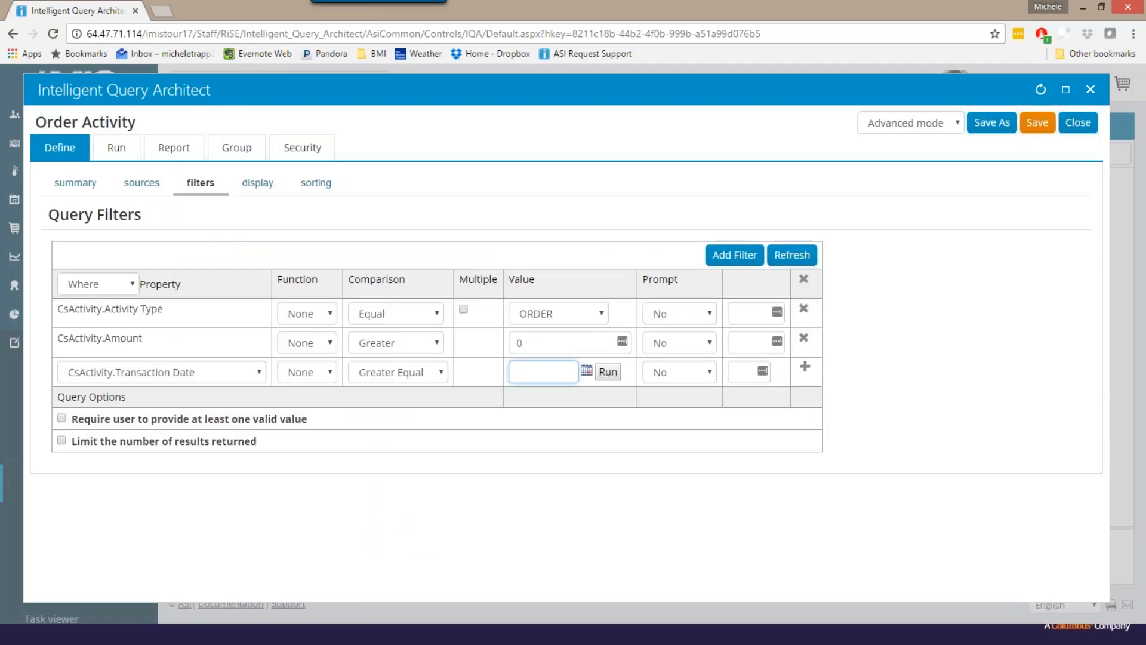
pyautogui.write('1/1/2008')
# - Make the transaction date filter's prompt Optional and add the filter to the query
pyautogui.click(710, 373)
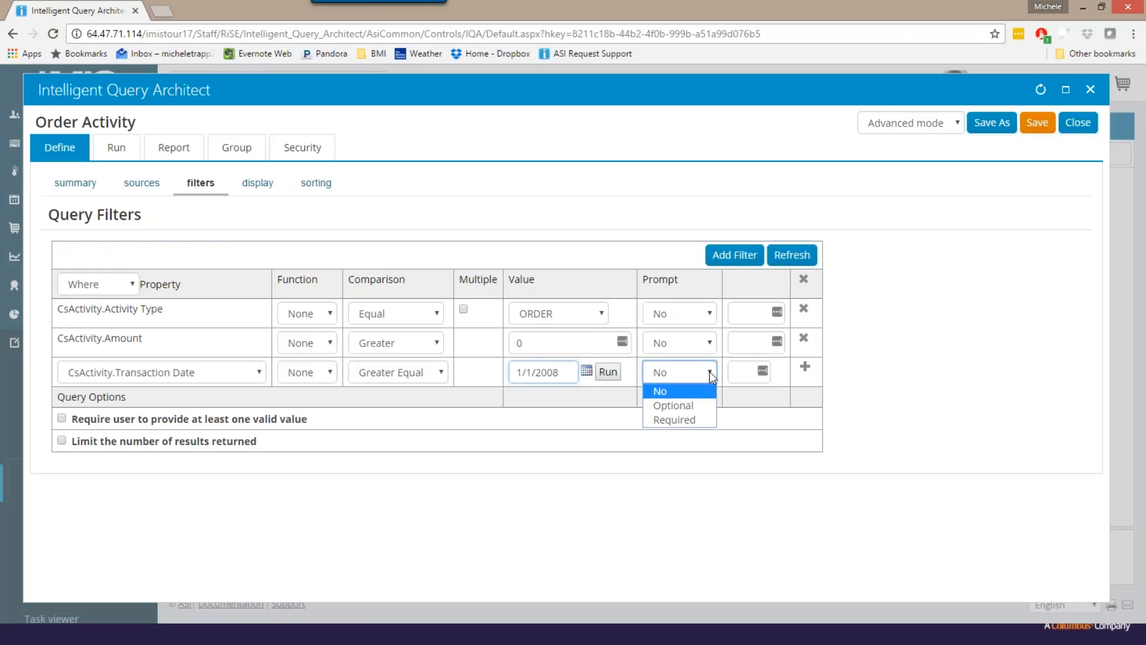
pyautogui.click(694, 407)
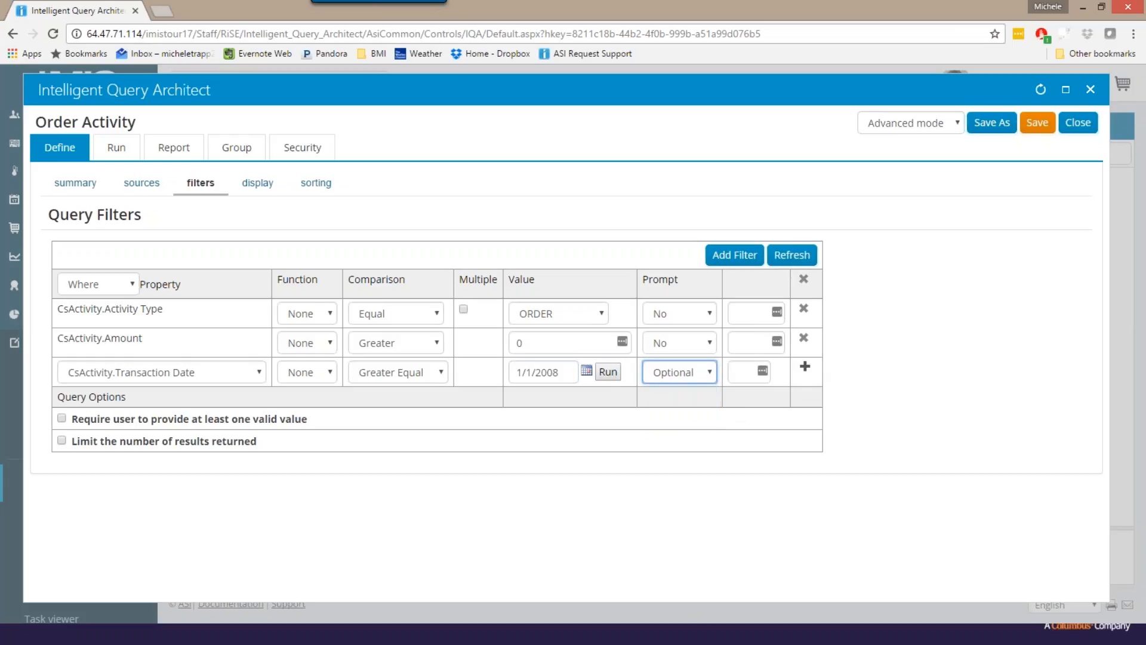
pyautogui.click(806, 367)
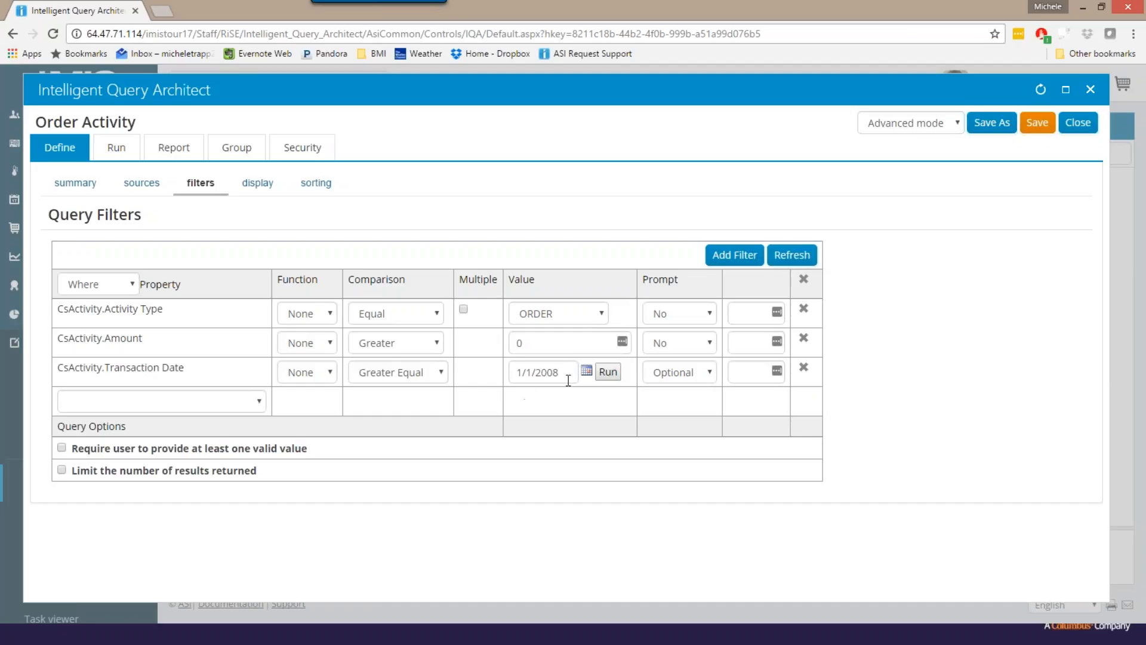
pyautogui.moveTo(559, 371); pyautogui.dragTo(516, 366)
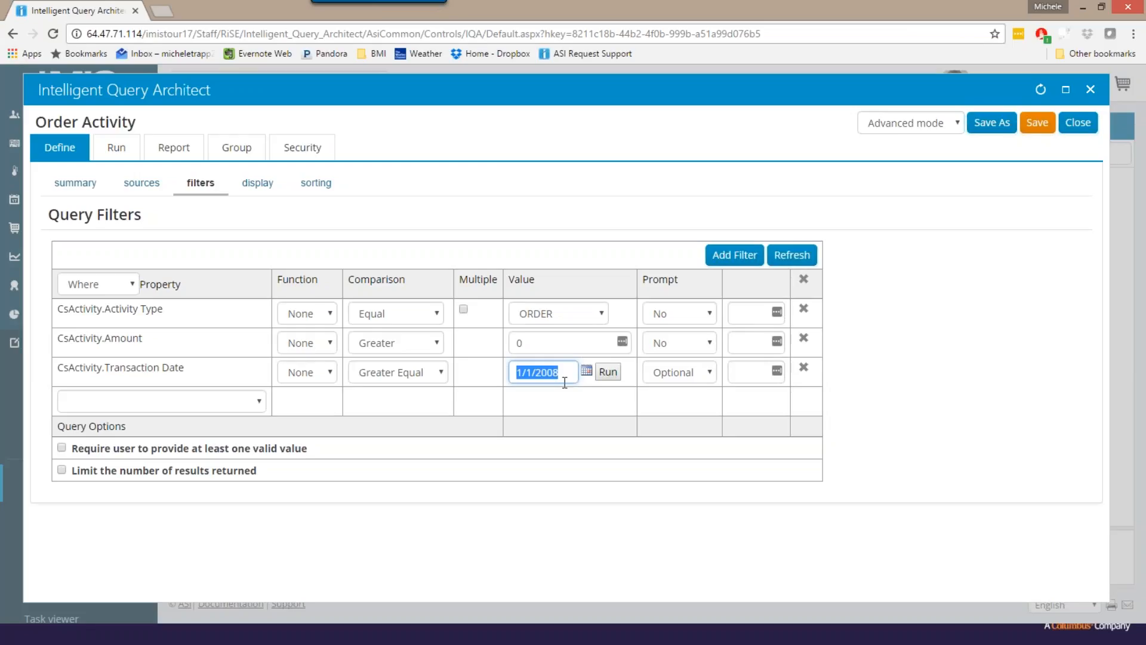
# - Reorder the query's display columns so CsContact.iMIS Id is 1 and CsContact.Full Name is 2
pyautogui.click(262, 186)
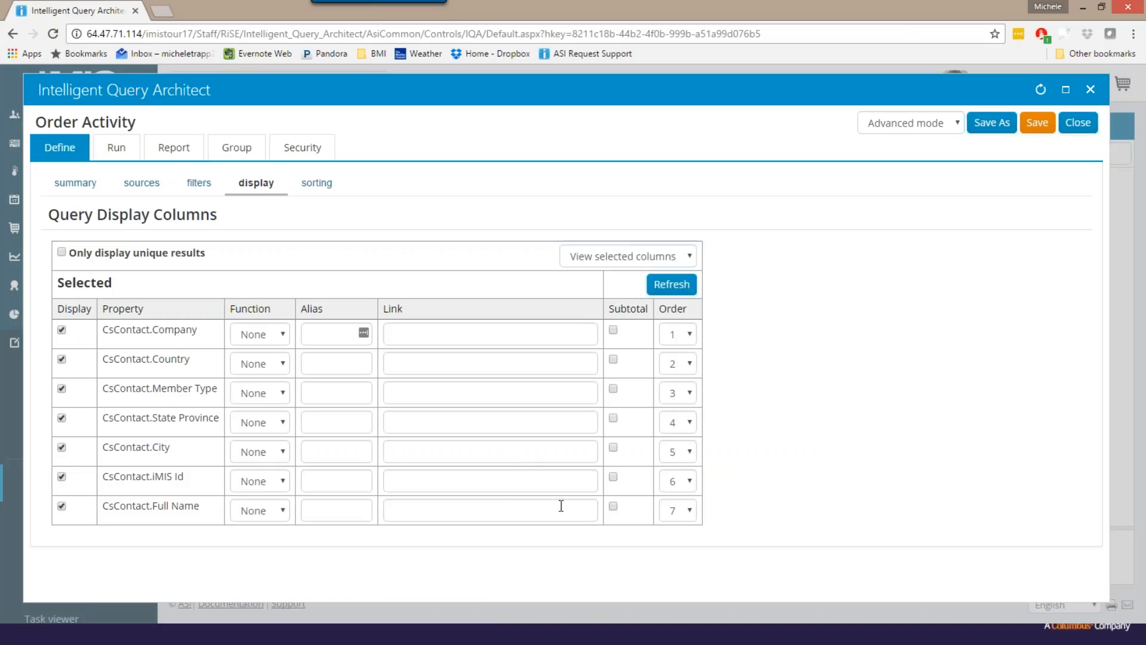
pyautogui.click(690, 480)
pyautogui.click(675, 500)
pyautogui.click(684, 287)
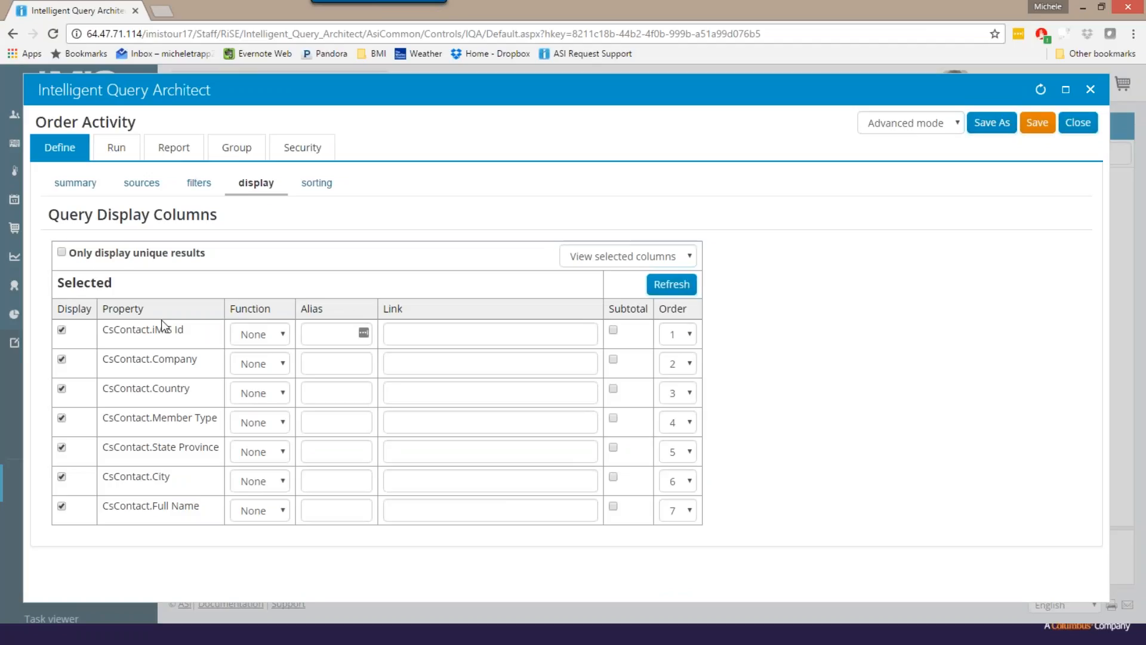
pyautogui.click(690, 515)
pyautogui.click(672, 543)
pyautogui.click(671, 286)
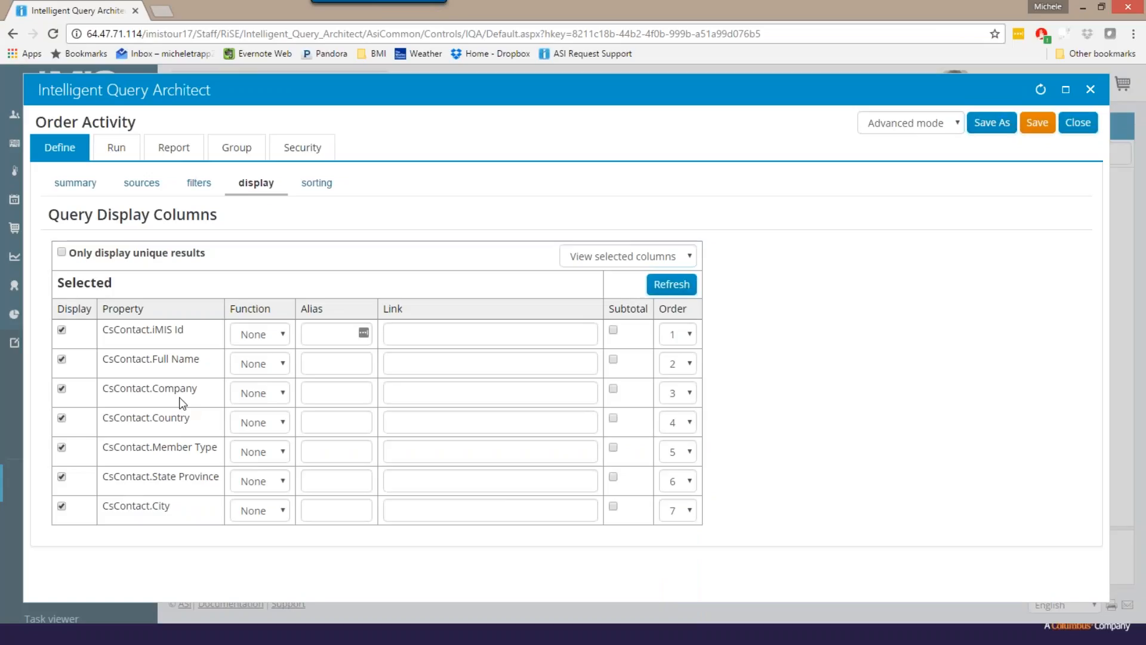
# - Remove CsContact.Country and CsContact.Member Type from the query's display columns
pyautogui.click(62, 418)
pyautogui.click(62, 447)
pyautogui.click(669, 287)
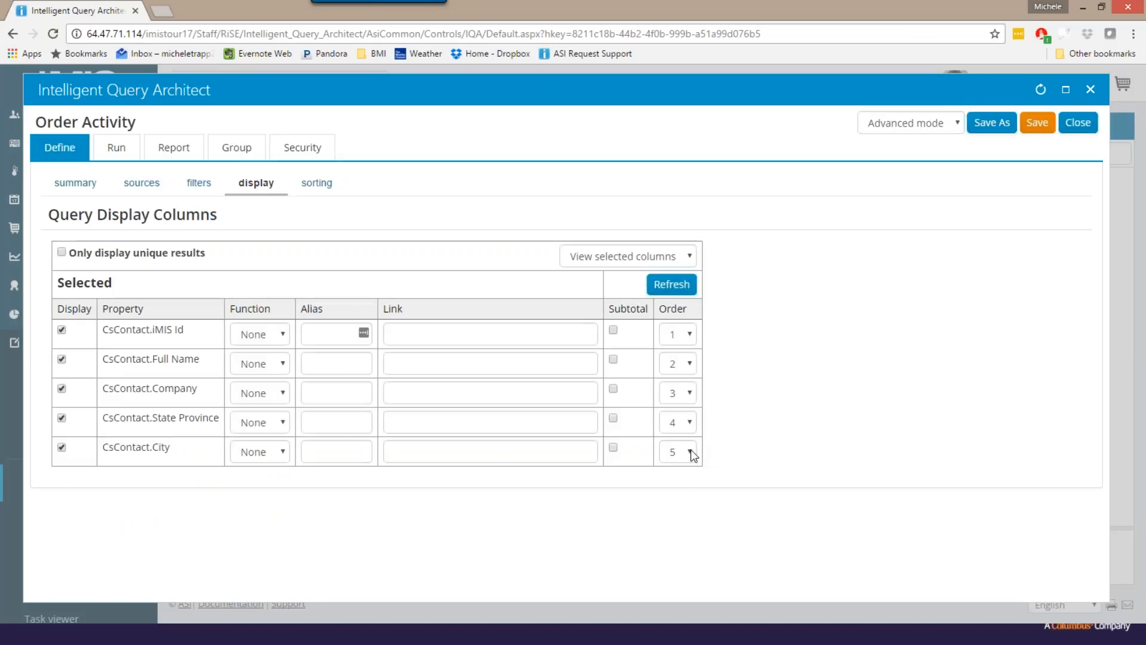
# - Set the display order of CsContact.City to 4 and CsContact.State Province to 5, and refresh the columns
pyautogui.click(690, 450)
pyautogui.click(673, 514)
pyautogui.click(690, 422)
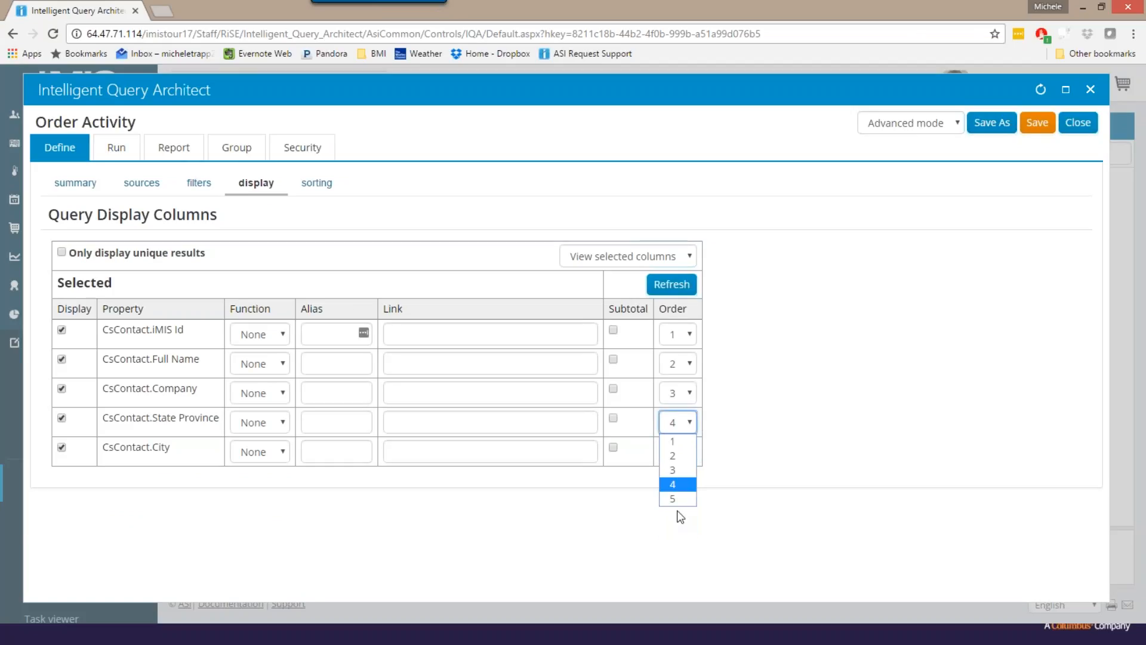
pyautogui.click(671, 284)
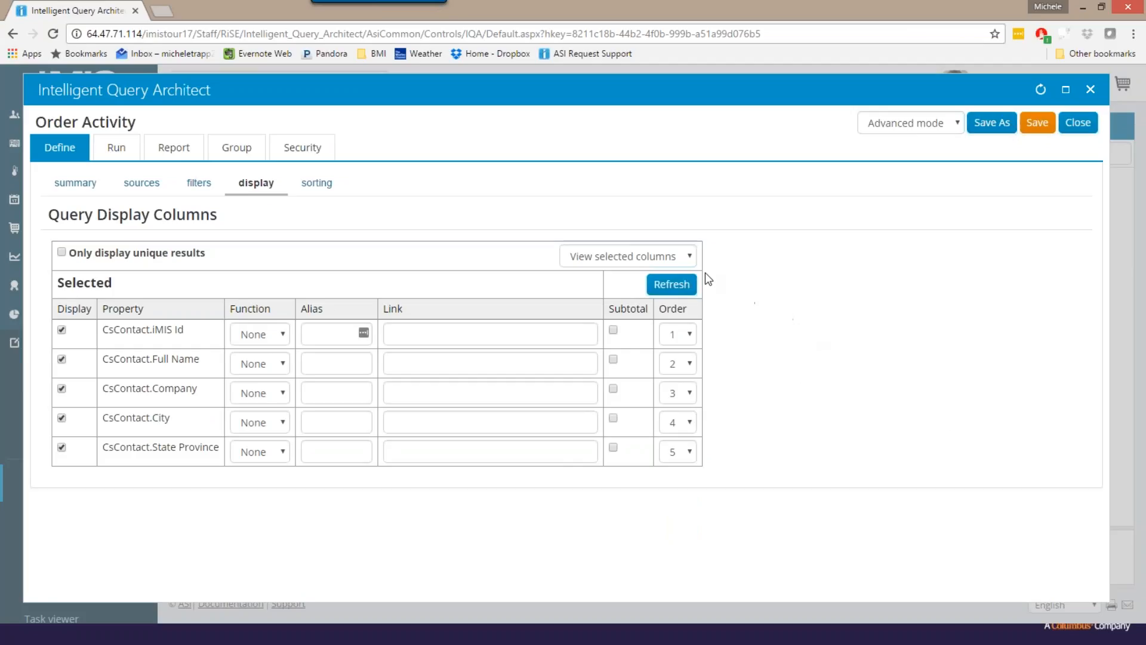
# - View all available columns and select CsActivity.Product Code and CsActivity.Amount for display
pyautogui.click(690, 258)
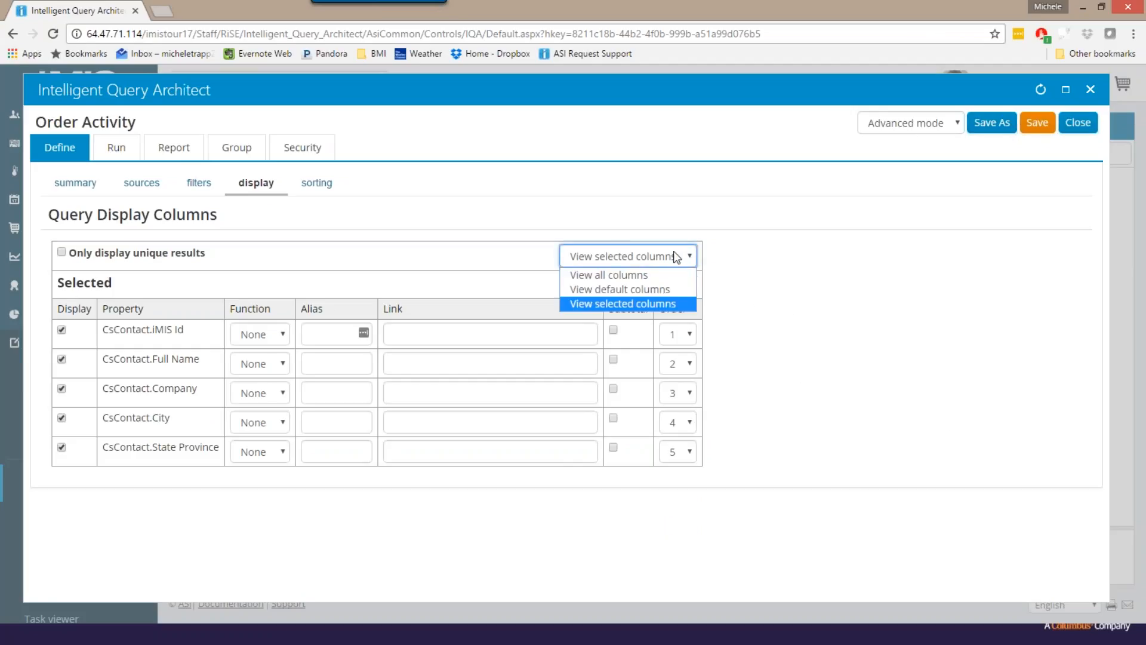
pyautogui.click(629, 276)
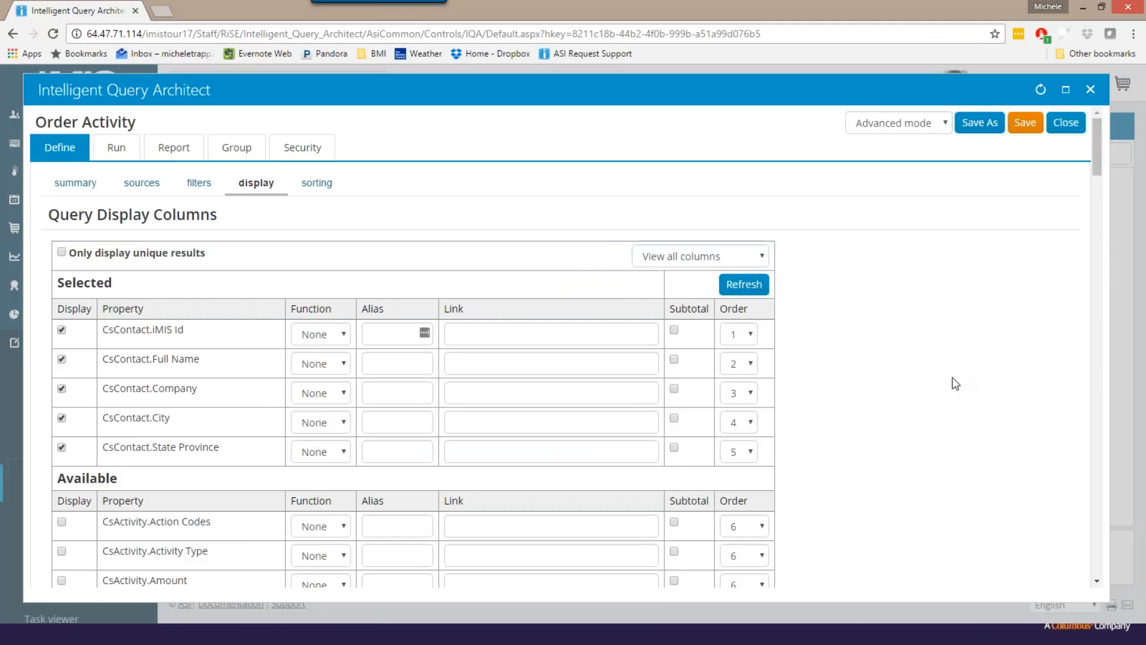
pyautogui.scroll(-2, 952, 386)
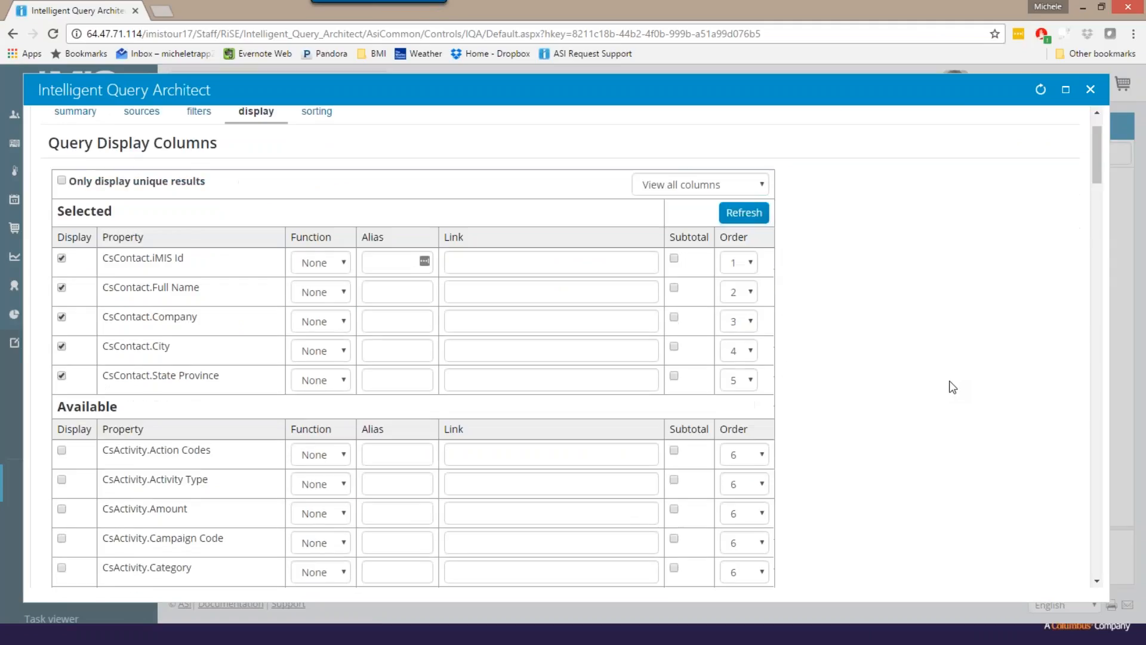
pyautogui.scroll(-4, 952, 386)
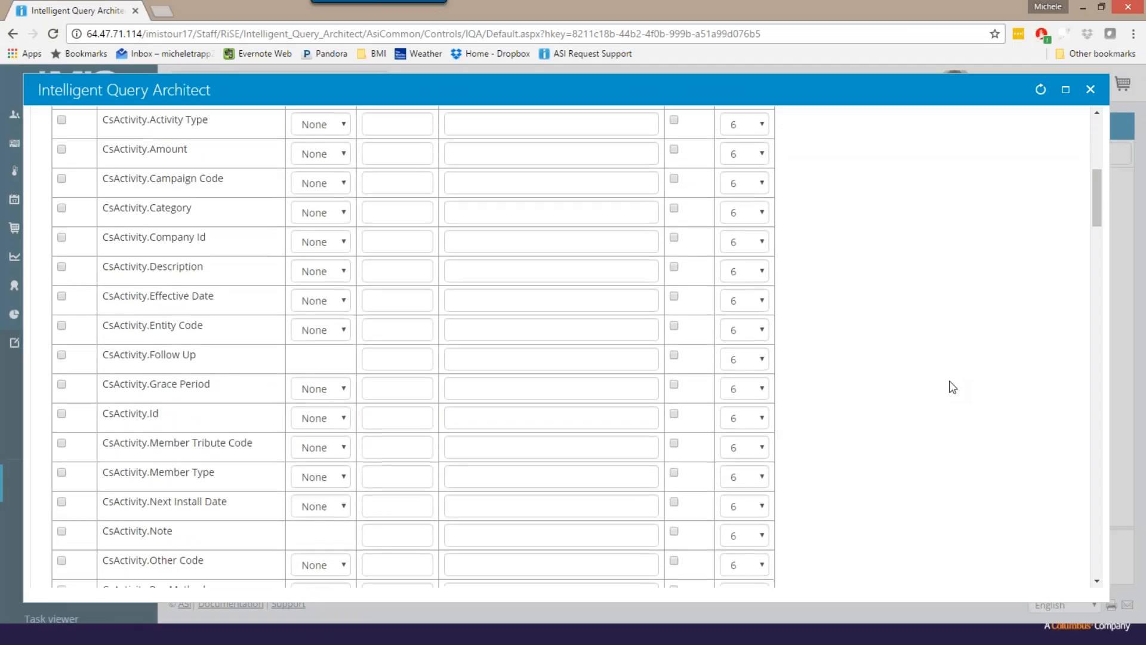
pyautogui.scroll(-2, 952, 386)
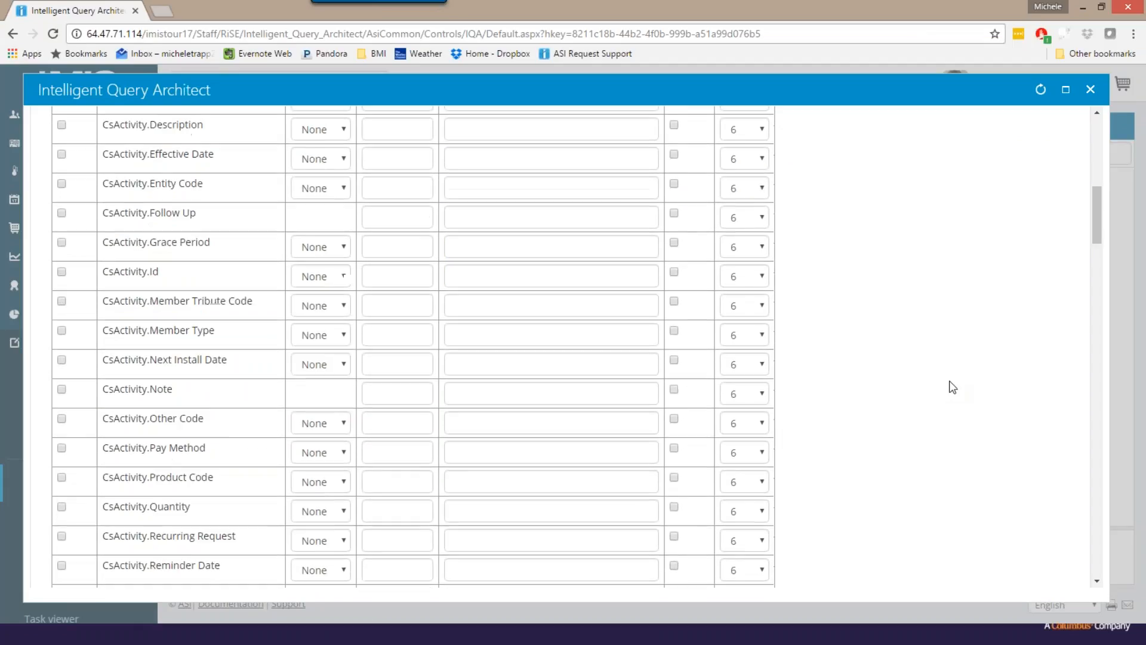
pyautogui.click(62, 478)
pyautogui.scroll(-1, 917, 479)
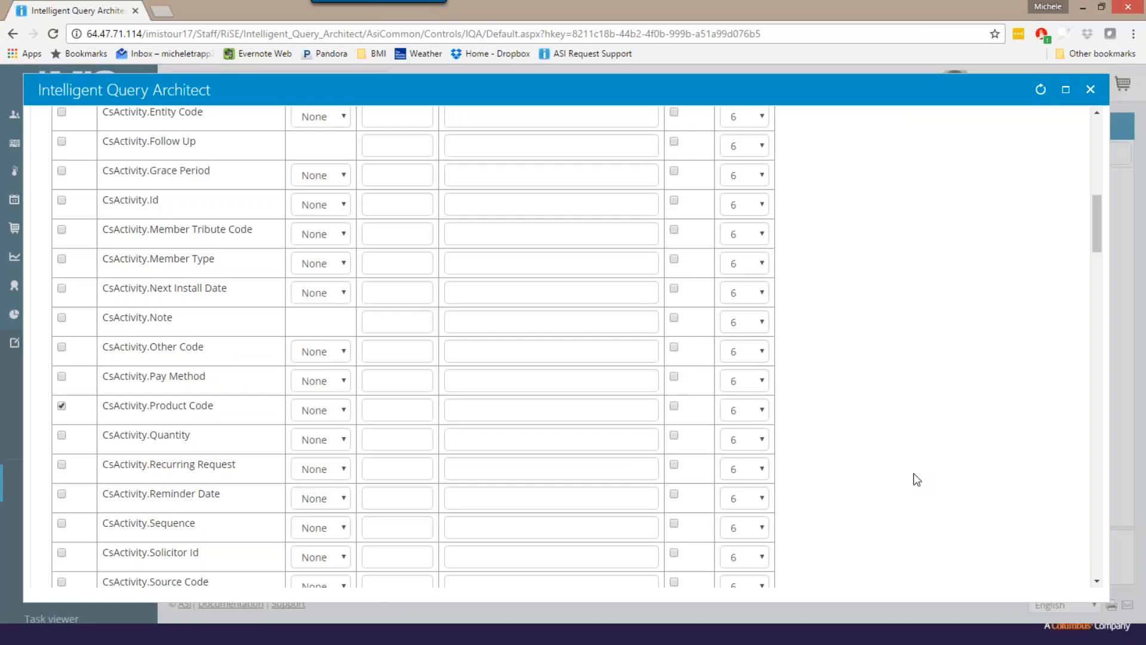
pyautogui.scroll(9, 916, 479)
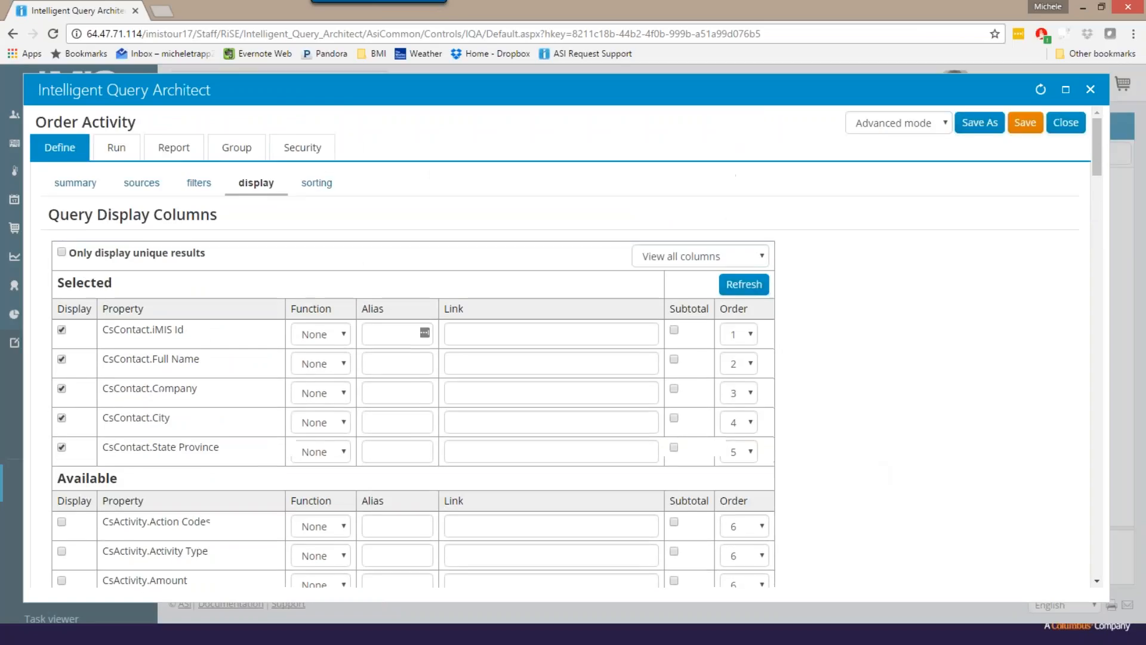
pyautogui.scroll(-2, 301, 521)
pyautogui.click(61, 438)
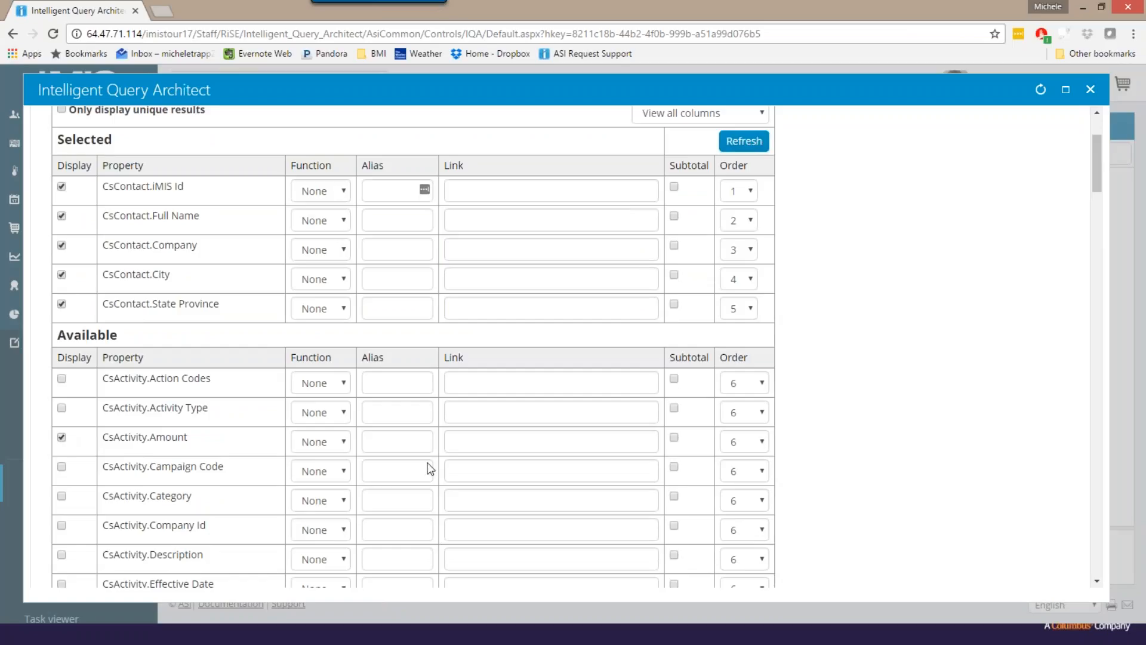
# - Select CsActivity.Transaction Date for display and refresh the list of selected columns
pyautogui.scroll(-1, 863, 412)
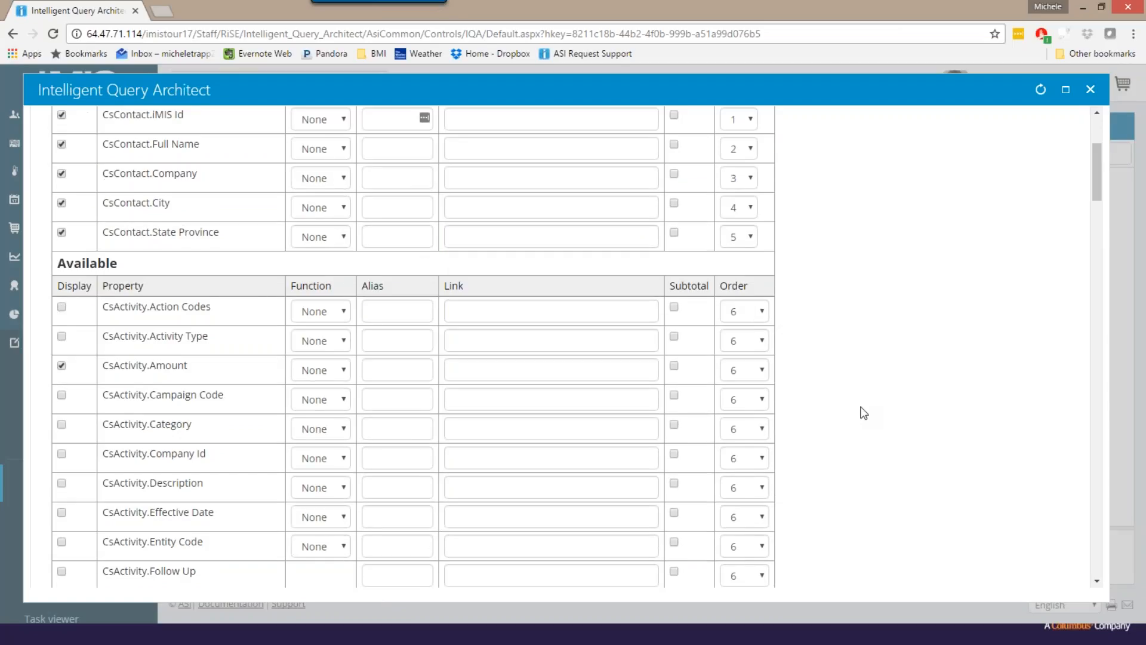
pyautogui.scroll(-8, 864, 412)
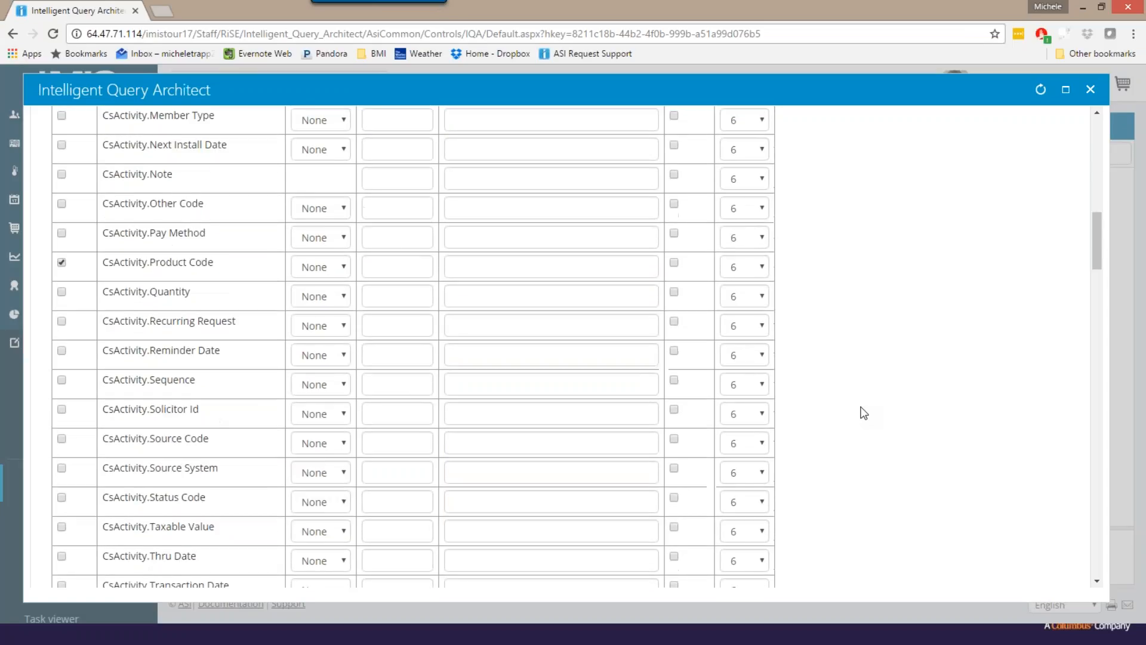
pyautogui.scroll(-1, 862, 409)
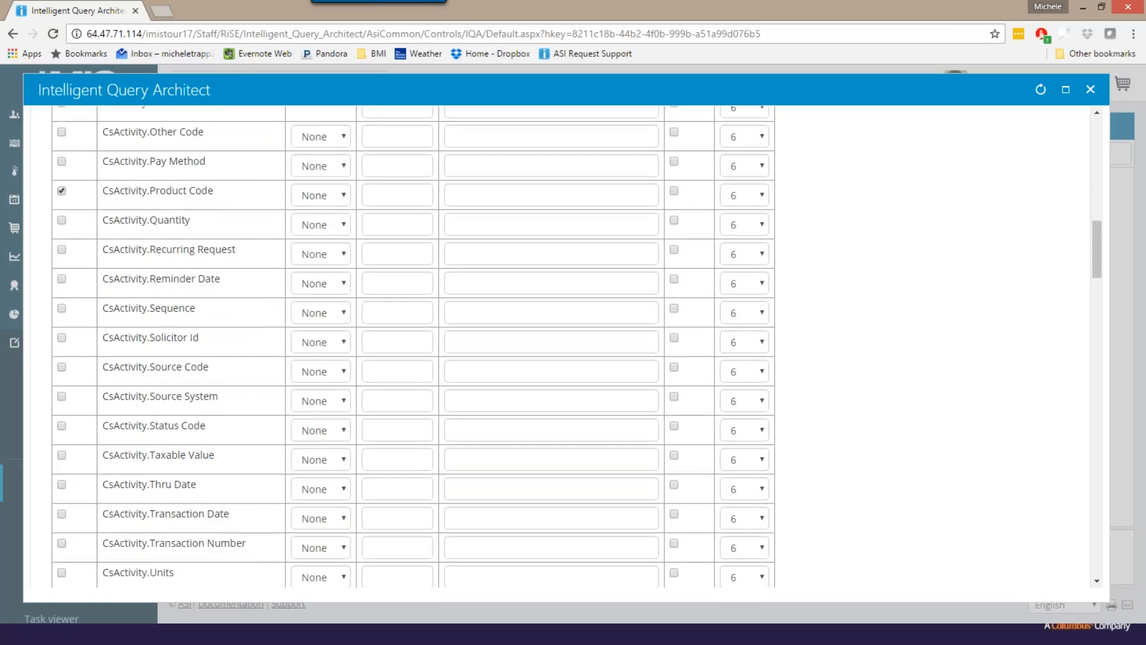
pyautogui.click(61, 543)
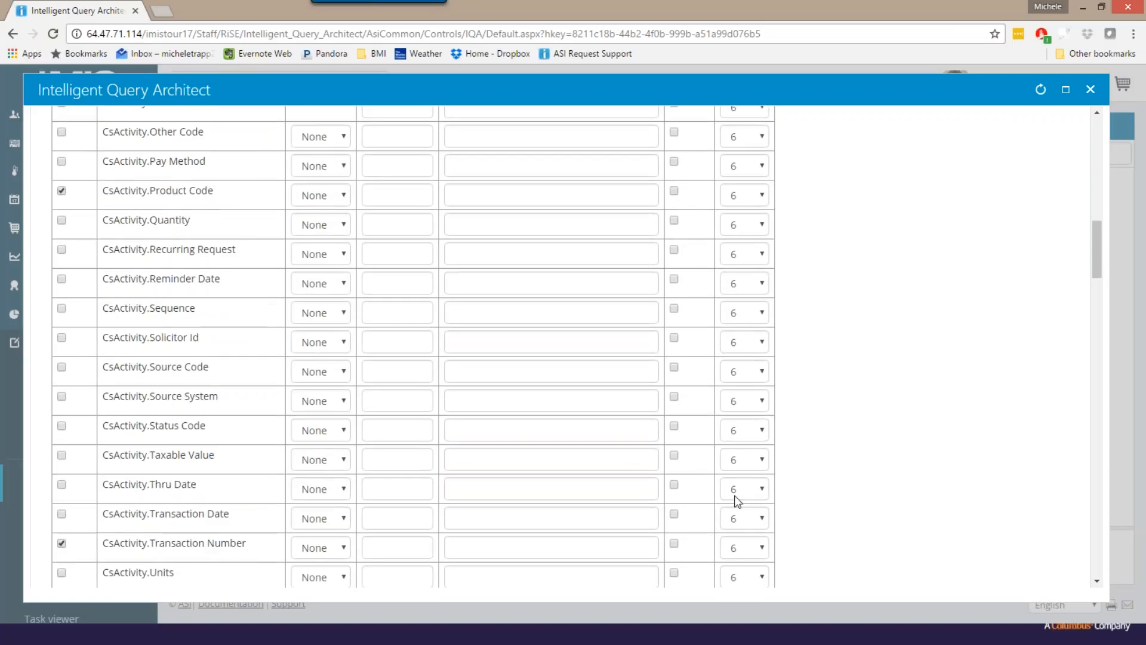
pyautogui.click(62, 514)
pyautogui.scroll(15, 1078, 433)
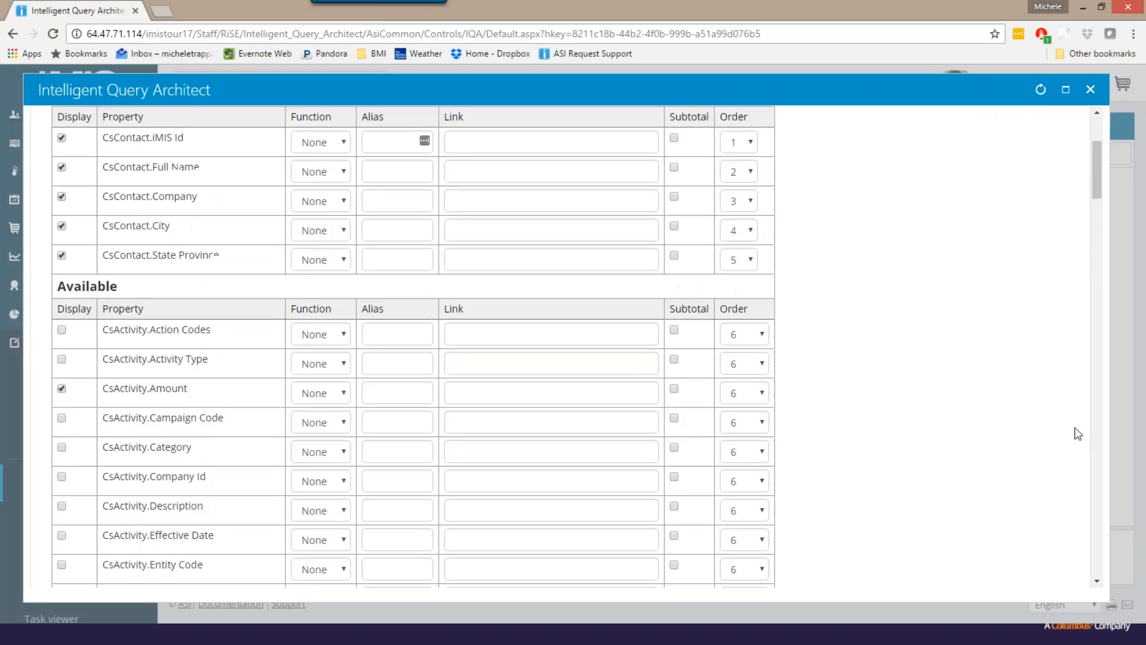
pyautogui.click(754, 285)
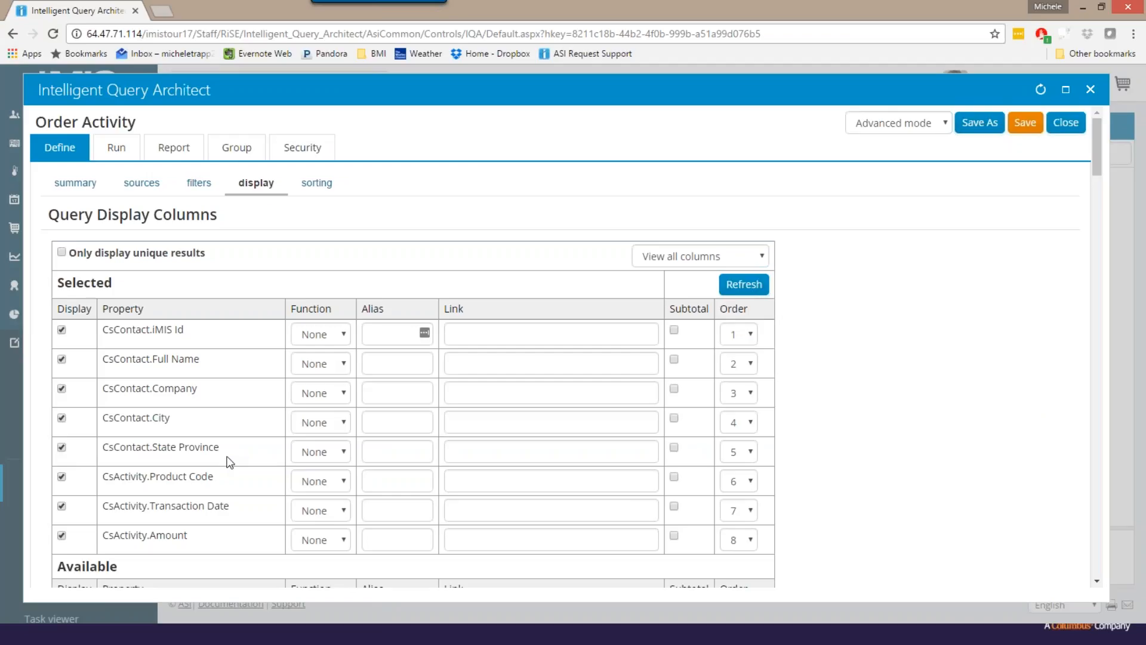
# - Give the CsContact.Full Name display column the alias Name
pyautogui.click(372, 362)
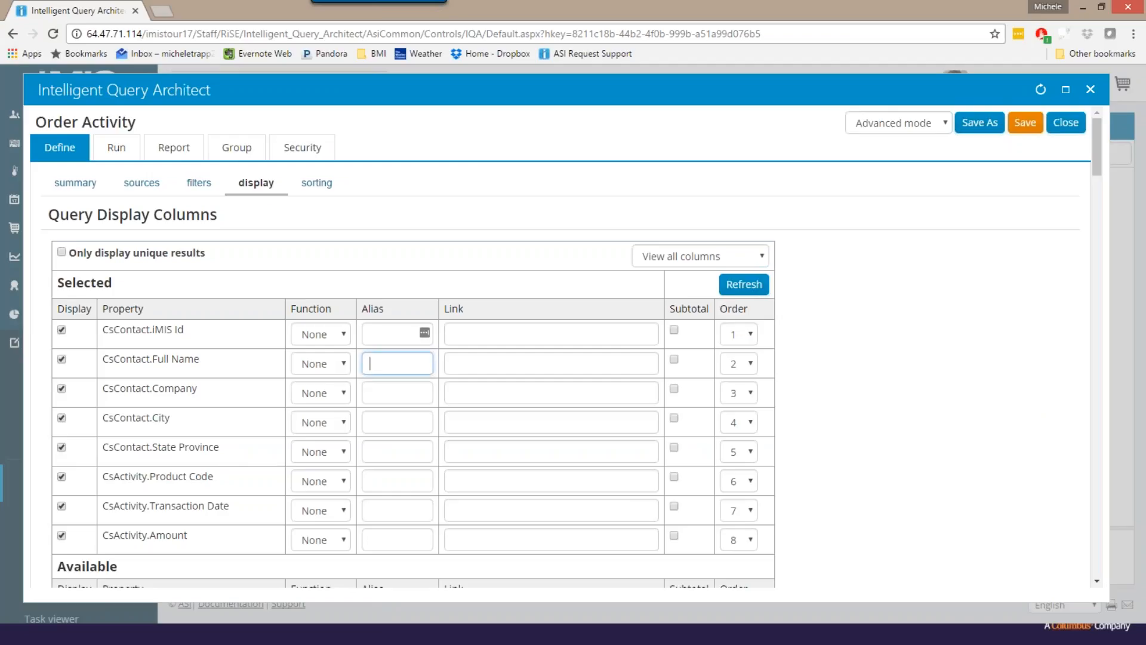
pyautogui.write('Name')
pyautogui.click(391, 457)
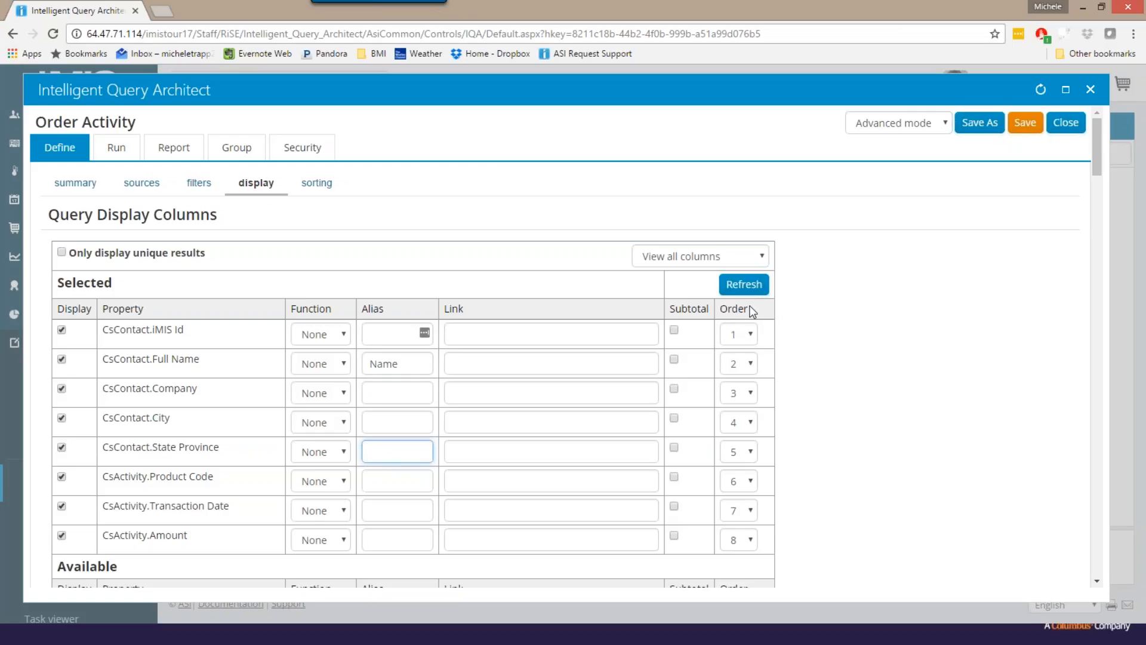
# - Sort the query by CsActivity.Product Code in ascending order as priority 1
pyautogui.click(317, 185)
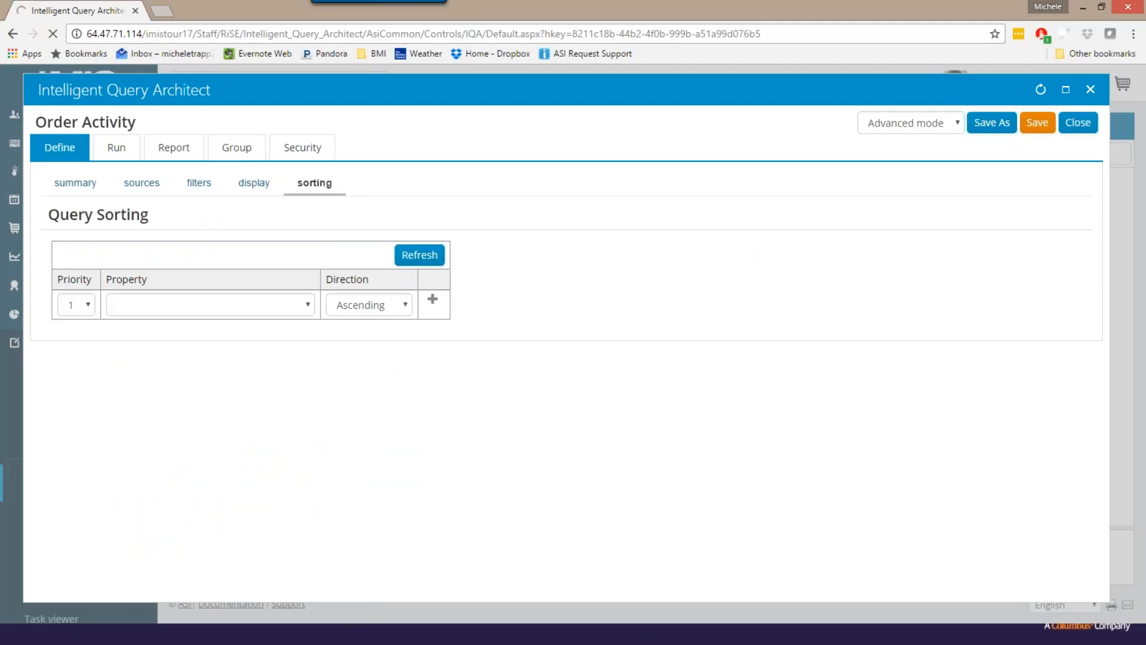
pyautogui.click(310, 304)
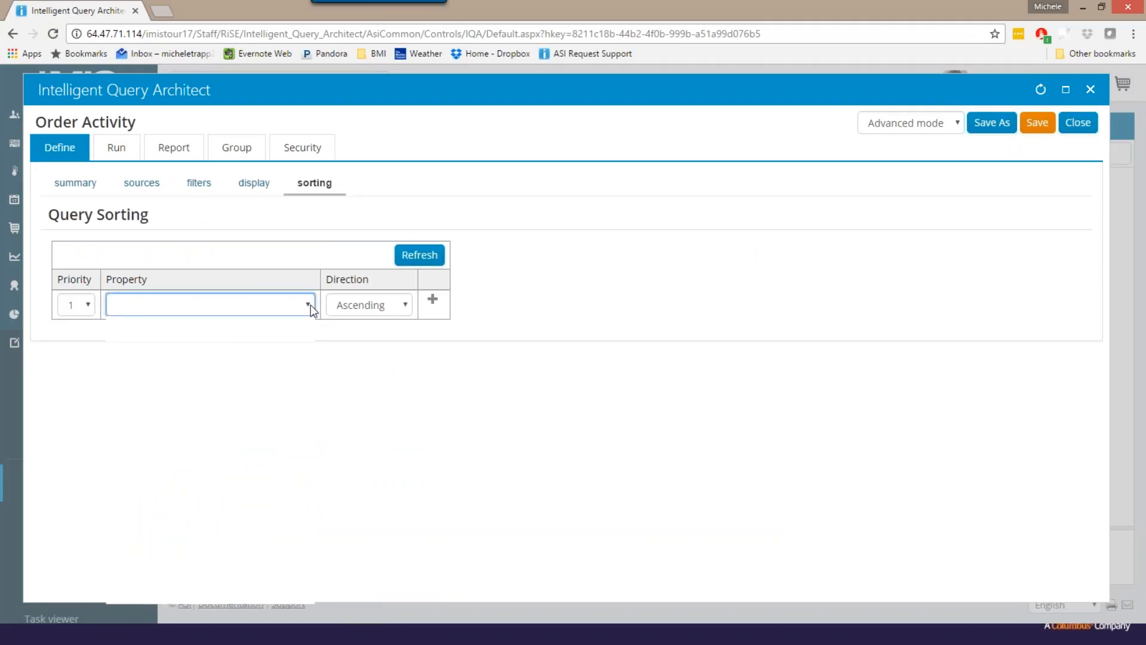
pyautogui.scroll(-1, 309, 358)
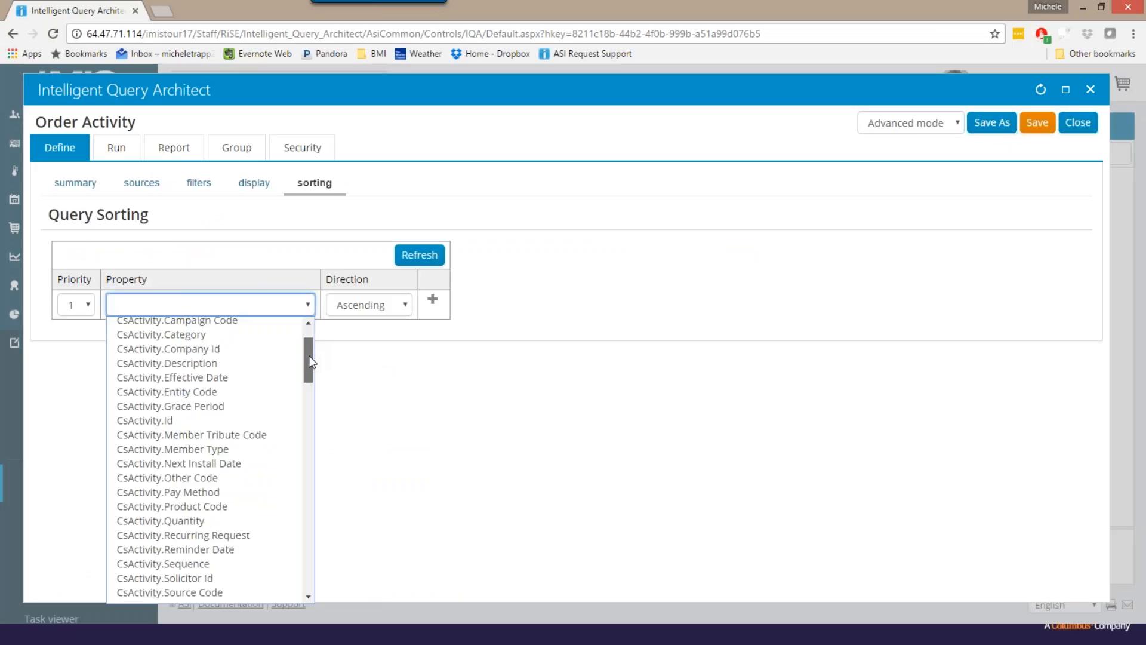
pyautogui.moveTo(308, 358)
pyautogui.mouseDown()
pyautogui.moveTo(303, 439)
pyautogui.moveTo(314, 368)
pyautogui.mouseUp()
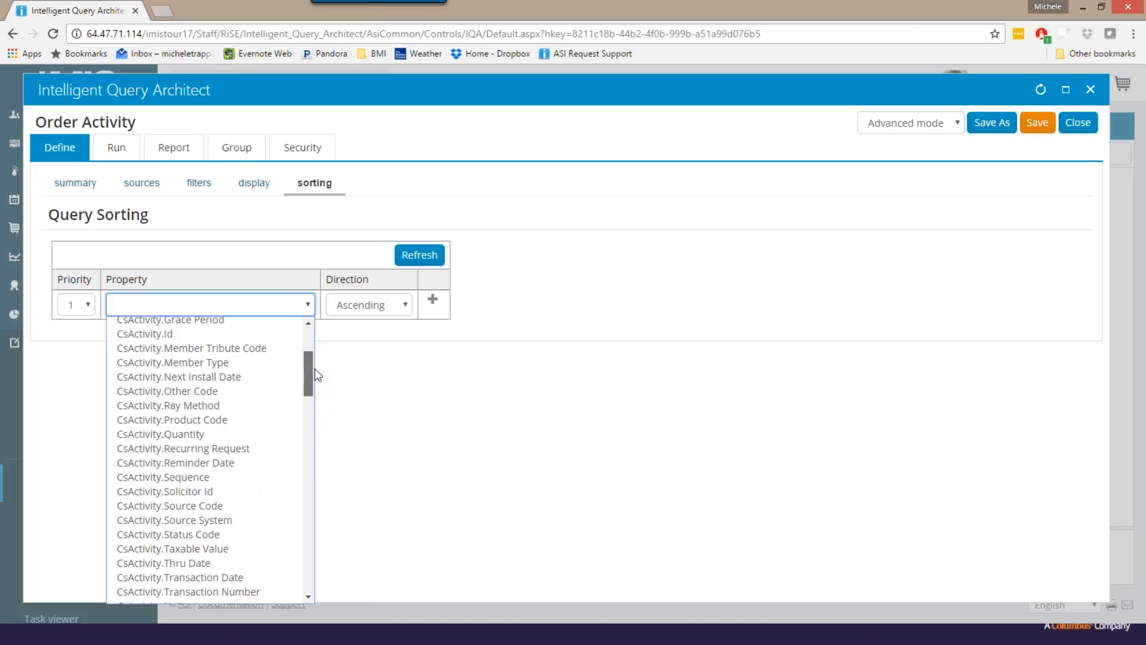
pyautogui.click(212, 417)
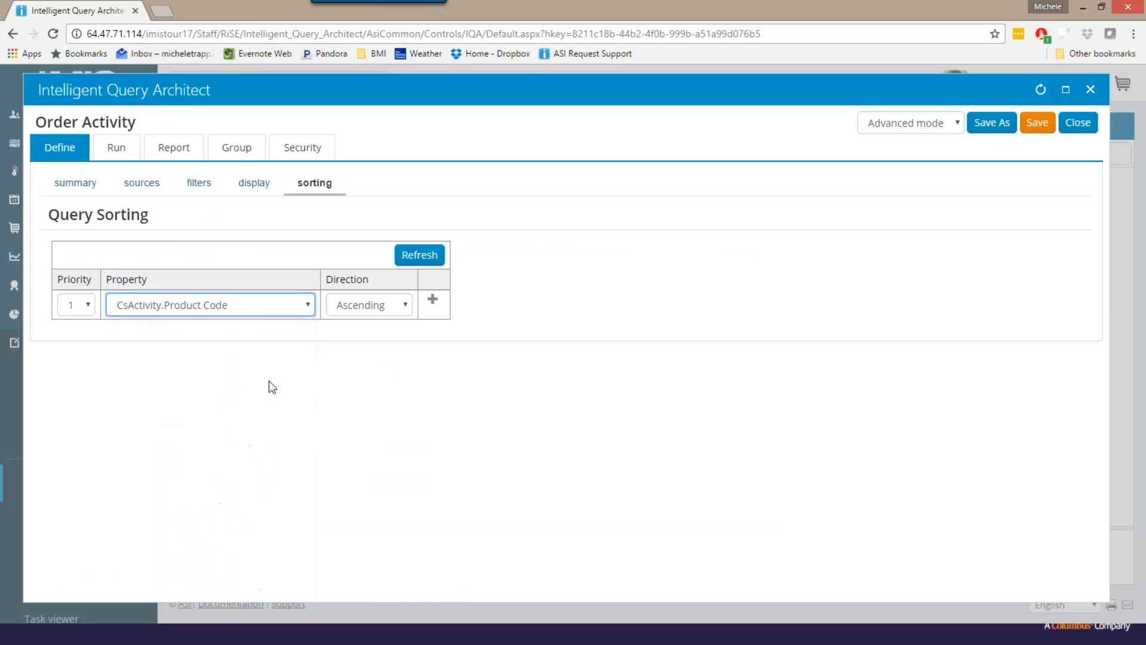
pyautogui.click(432, 299)
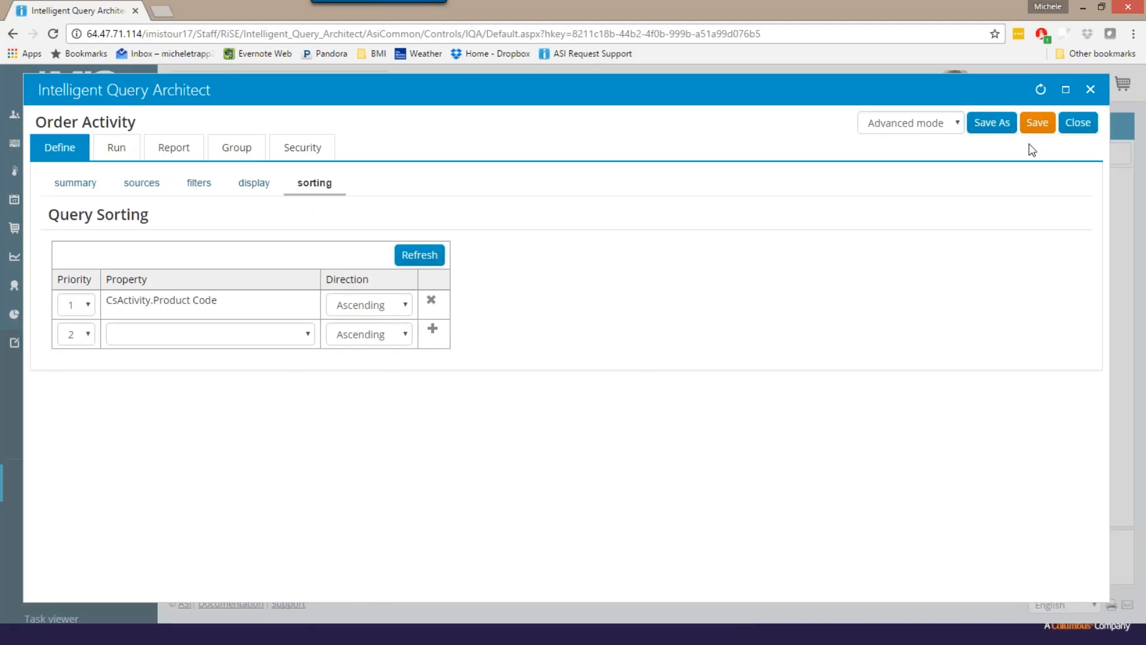
# - Save the query as Order Activity in the AAA folder
pyautogui.click(1039, 127)
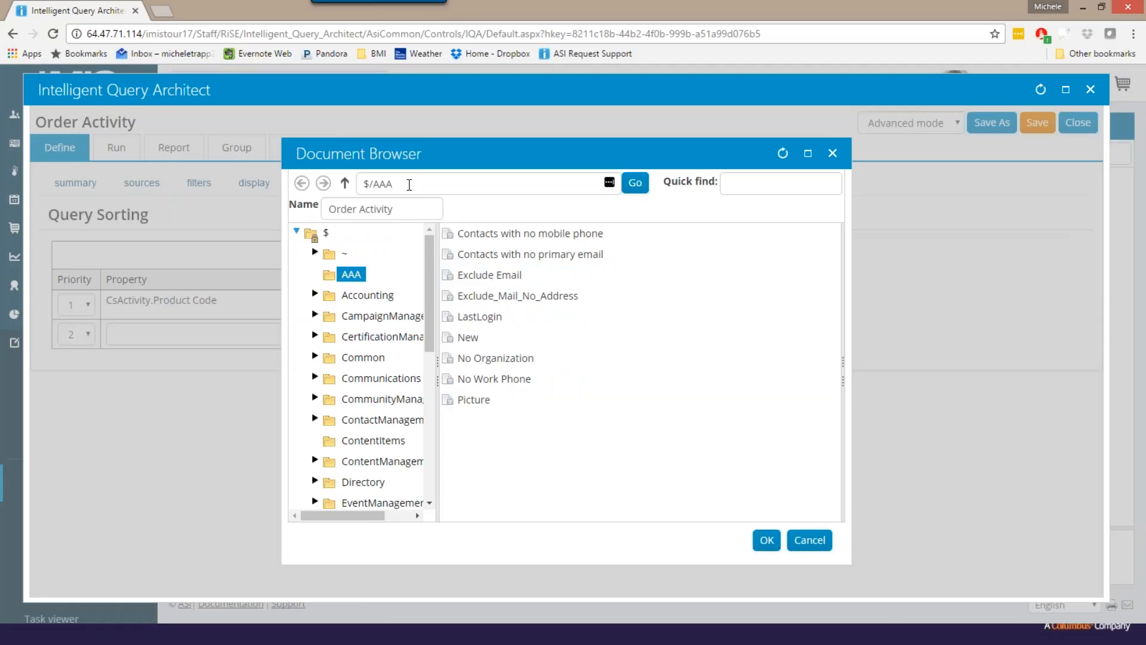
pyautogui.click(402, 212)
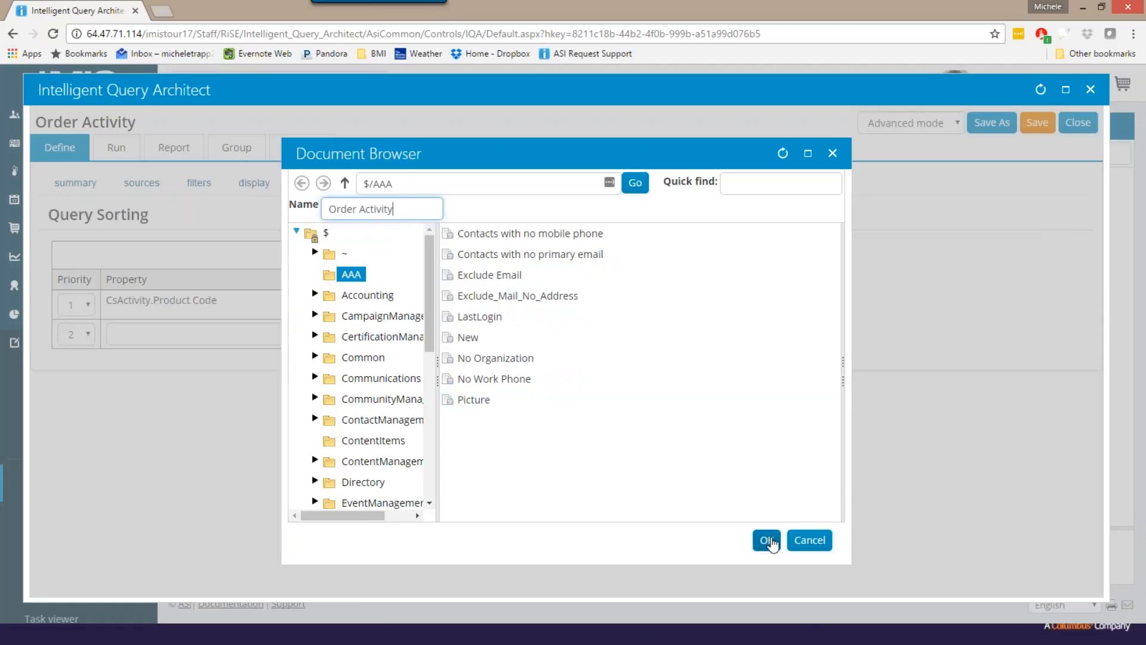
pyautogui.click(767, 539)
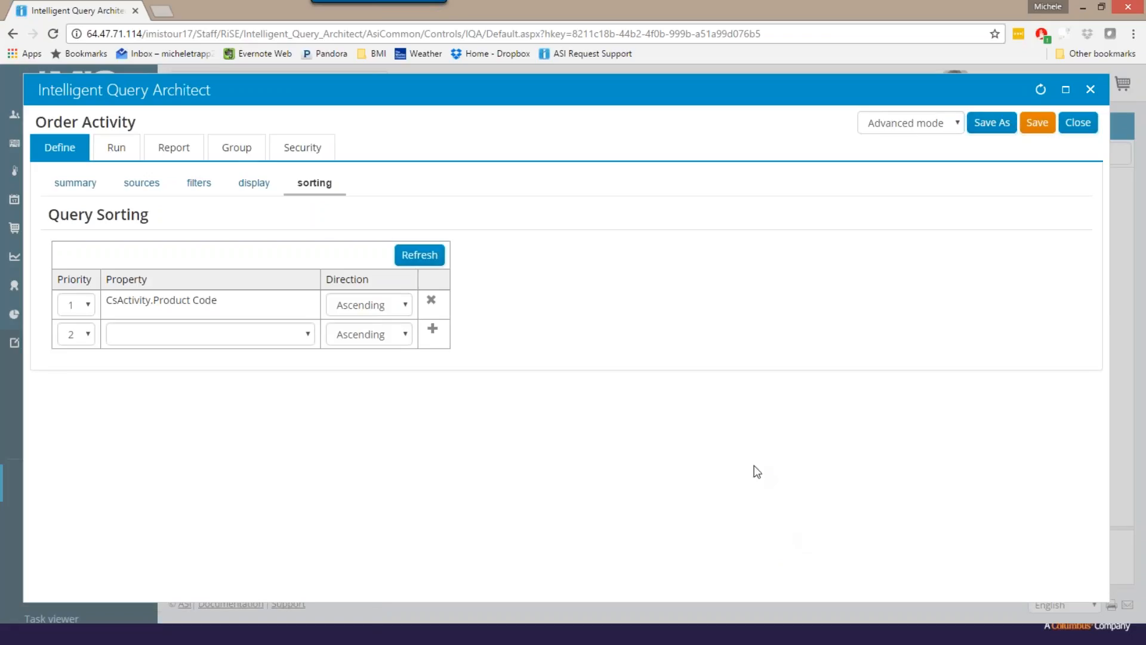
# - Run the query with its preset transaction date and examine the order rows, especially the product codes, transaction dates and amounts
pyautogui.click(117, 150)
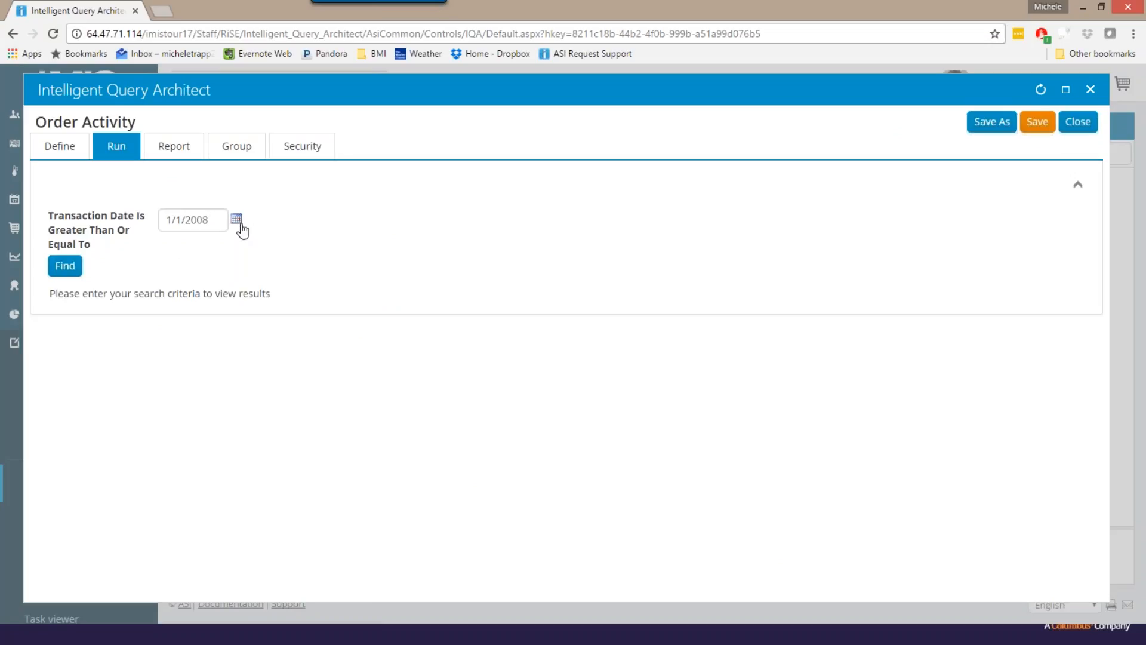
pyautogui.click(65, 266)
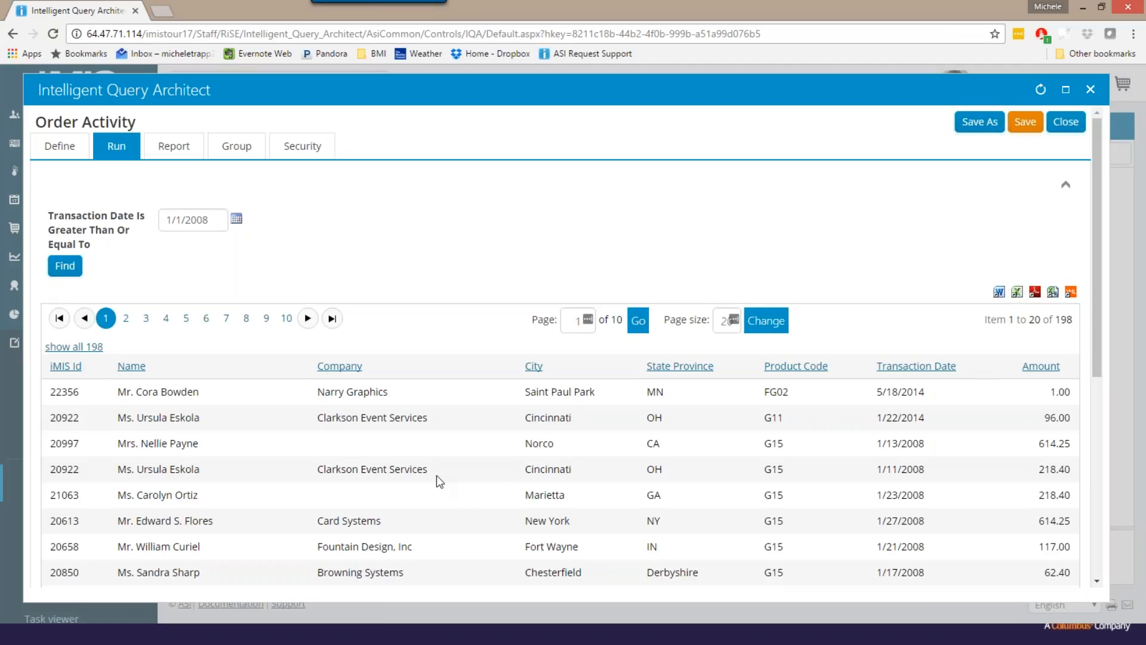
pyautogui.scroll(-4, 435, 475)
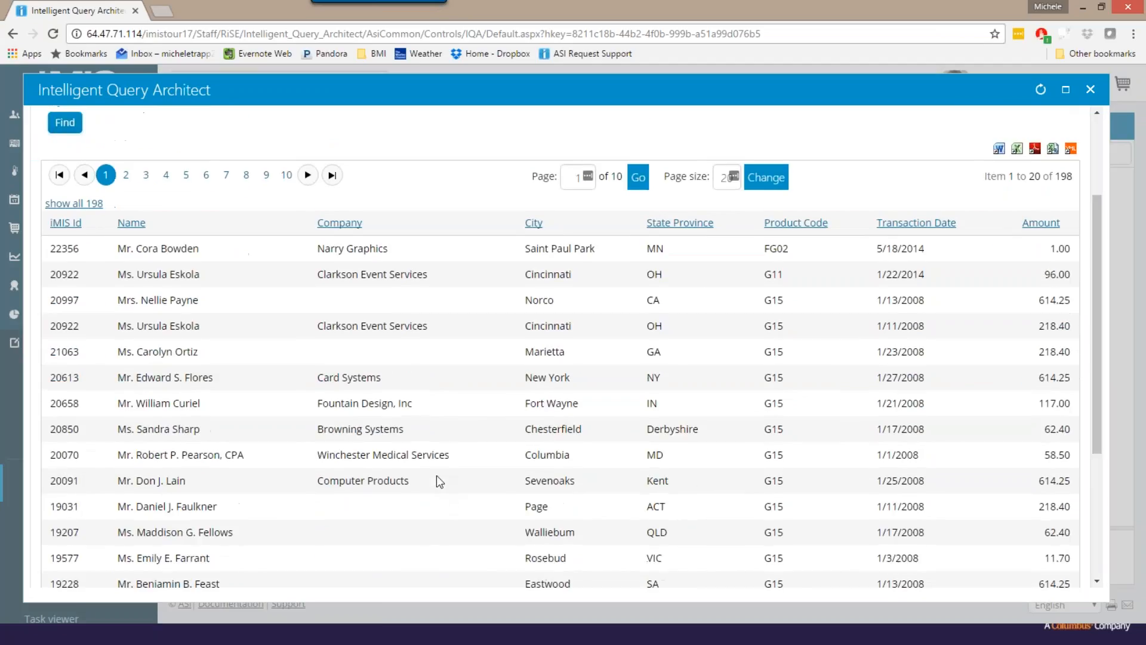
pyautogui.scroll(-3, 436, 475)
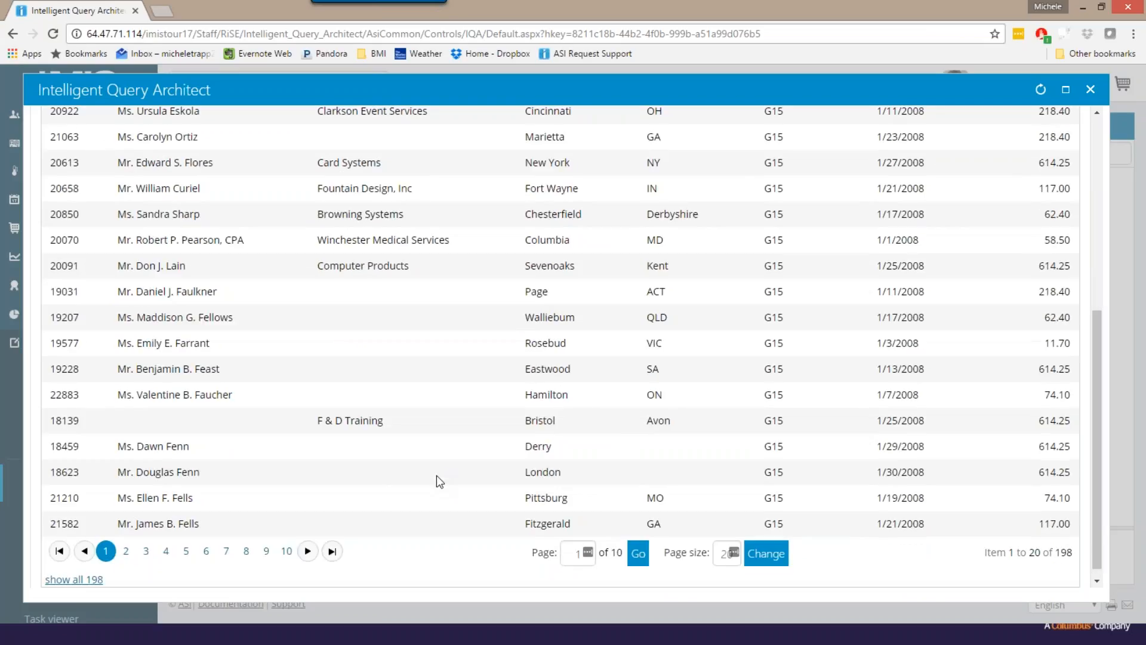
pyautogui.scroll(3, 436, 475)
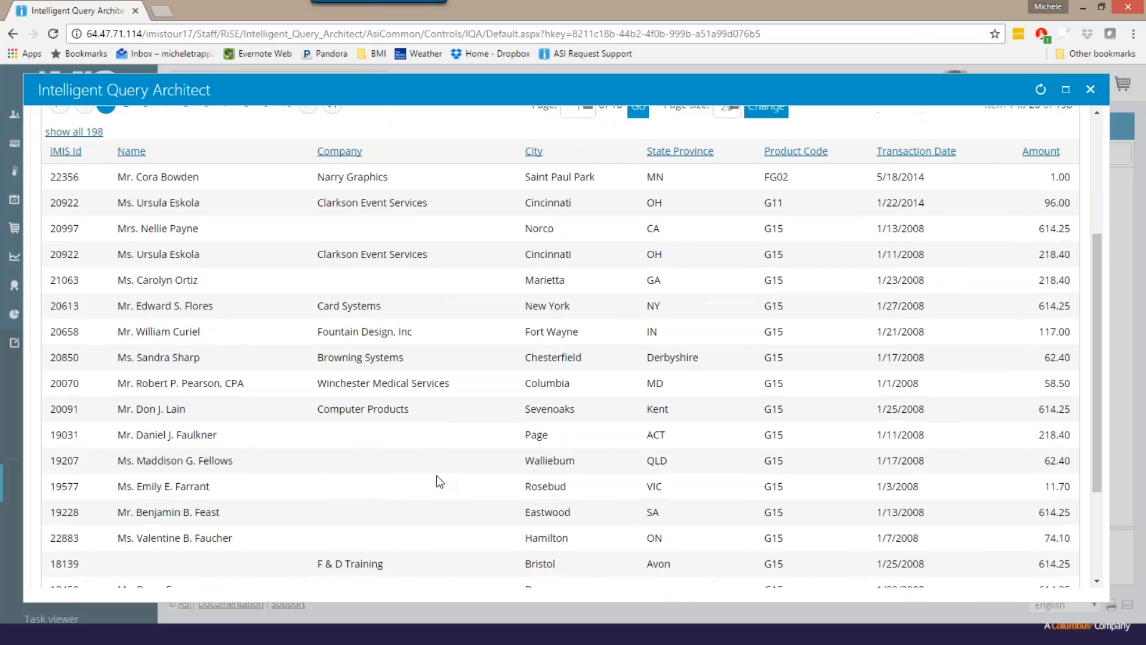
pyautogui.scroll(1, 437, 476)
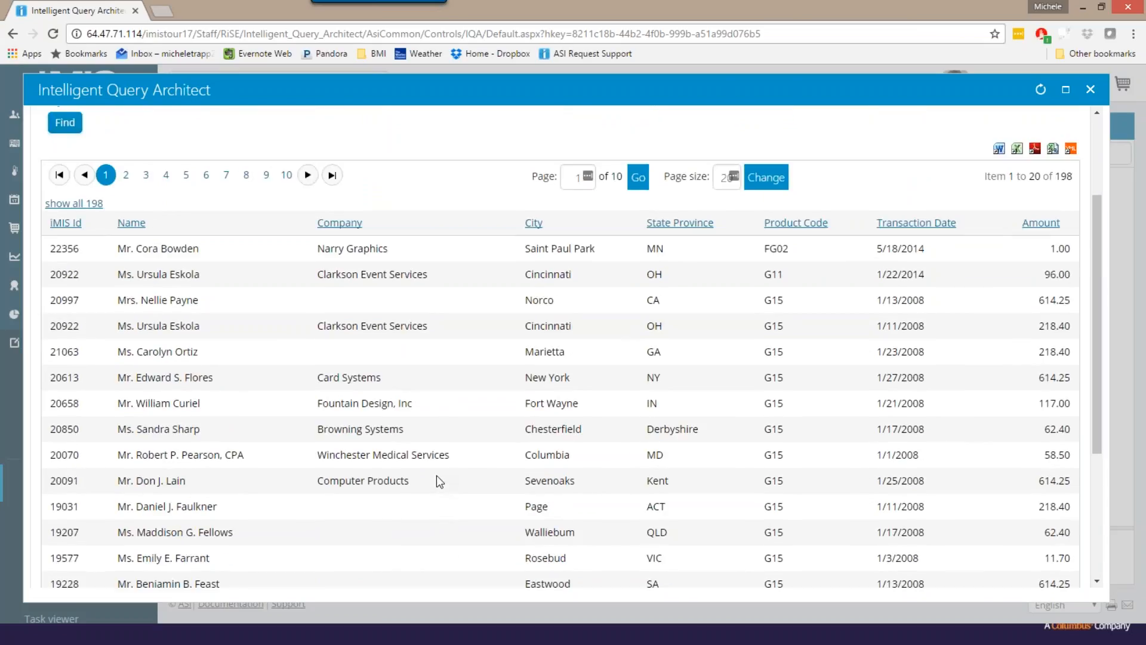
pyautogui.scroll(1, 435, 475)
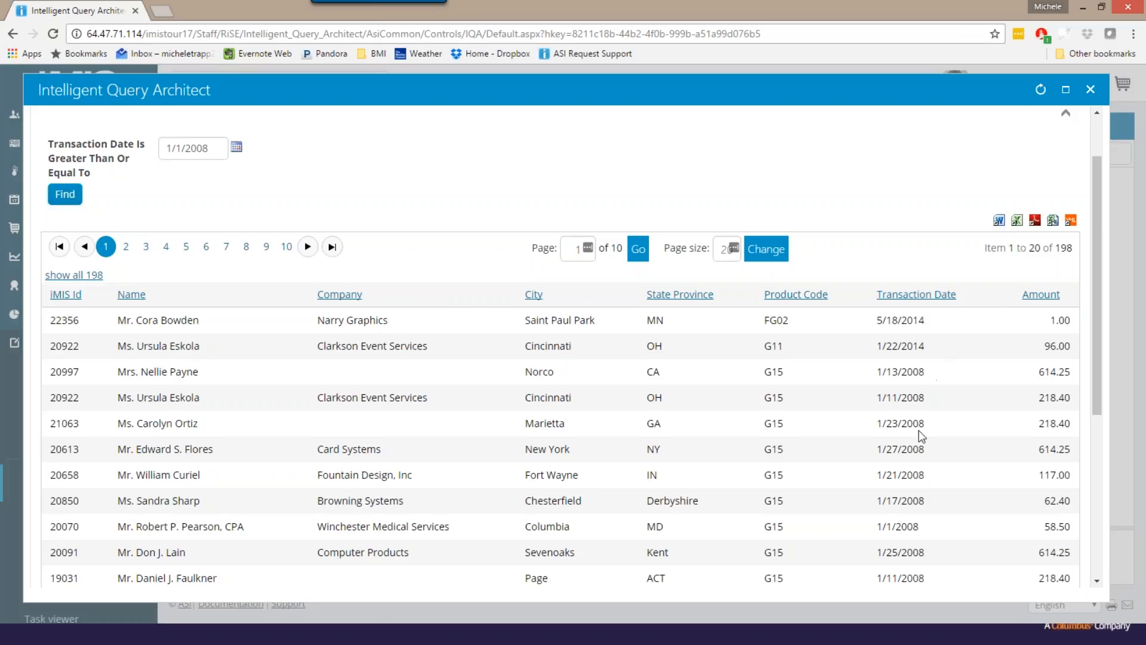
pyautogui.scroll(-1, 913, 466)
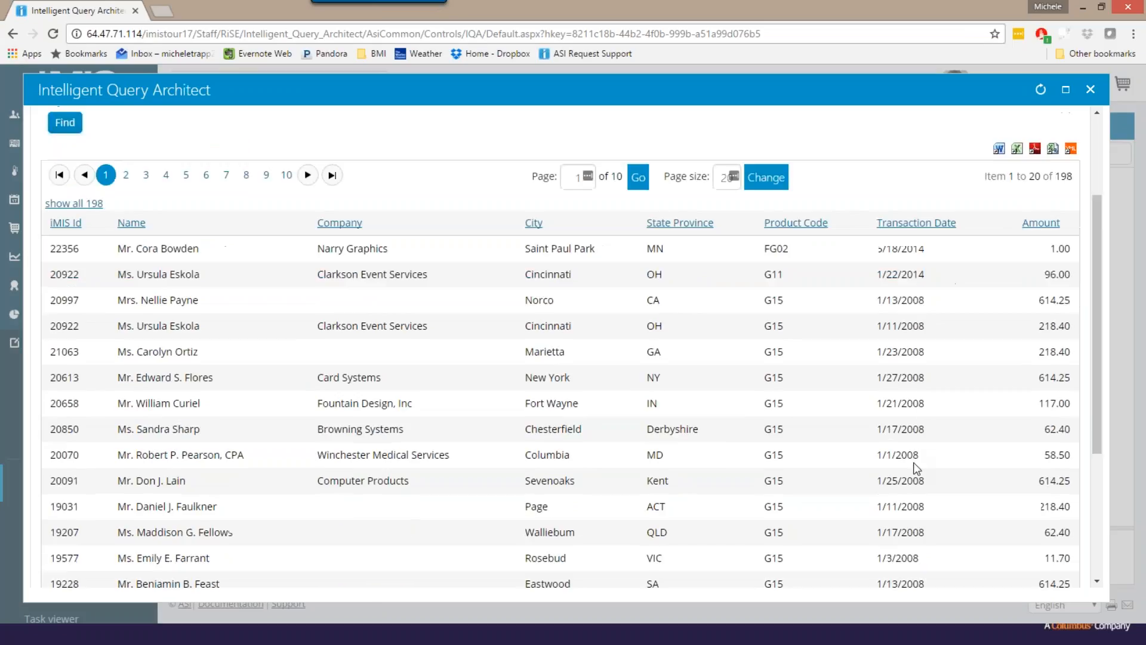
pyautogui.scroll(-1, 914, 464)
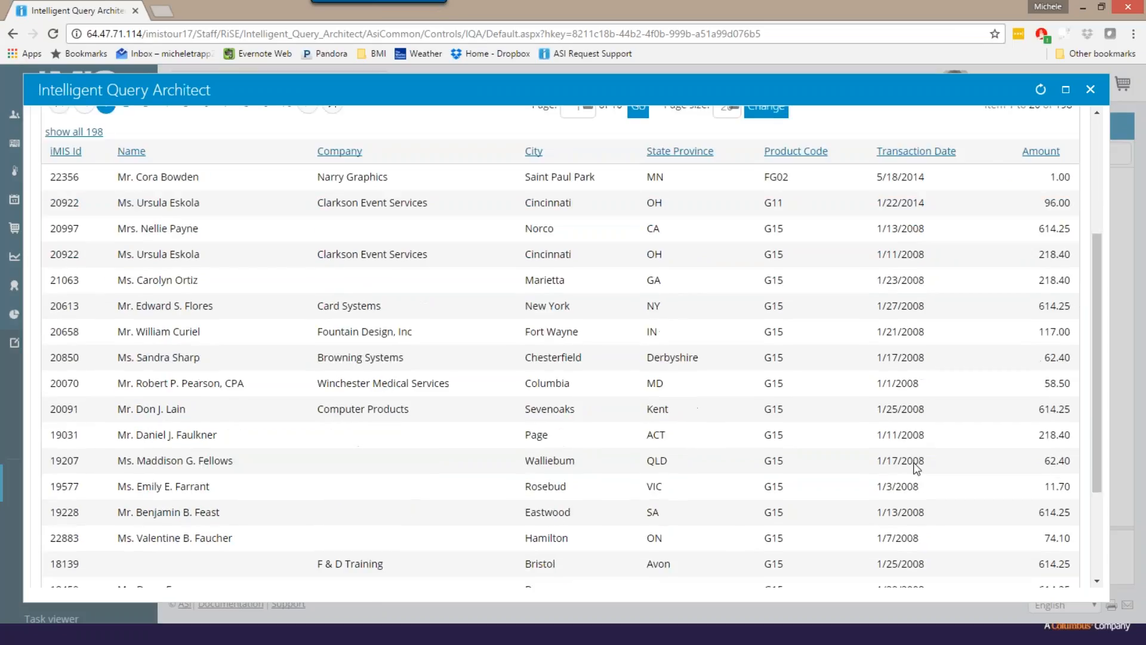
pyautogui.scroll(-1, 916, 468)
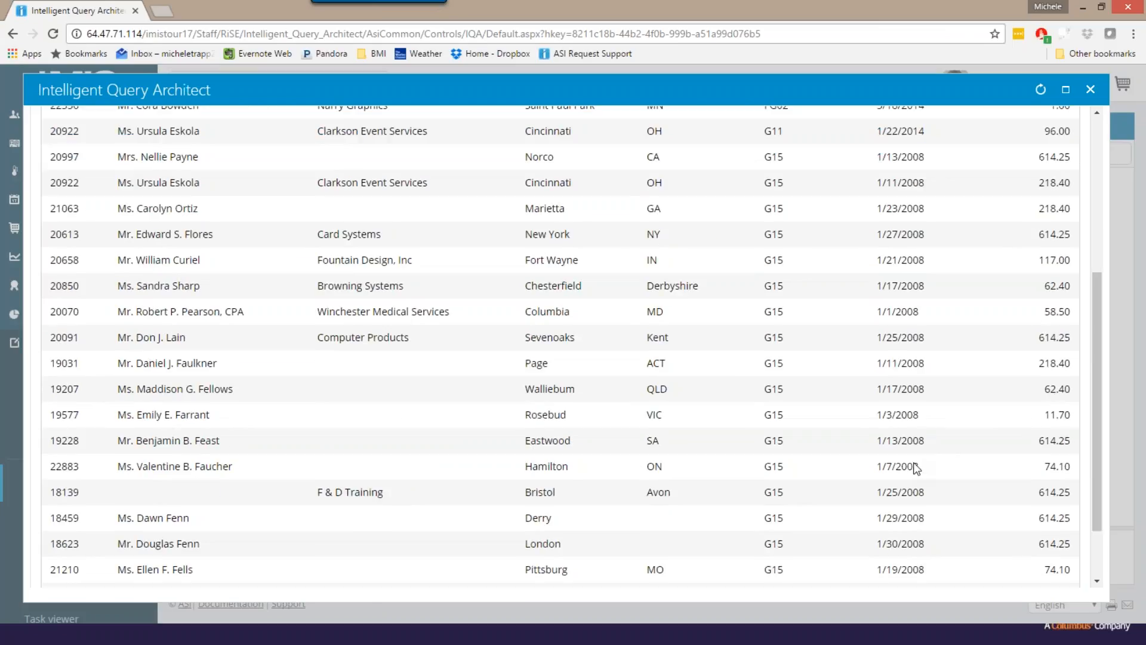
pyautogui.scroll(2, 916, 467)
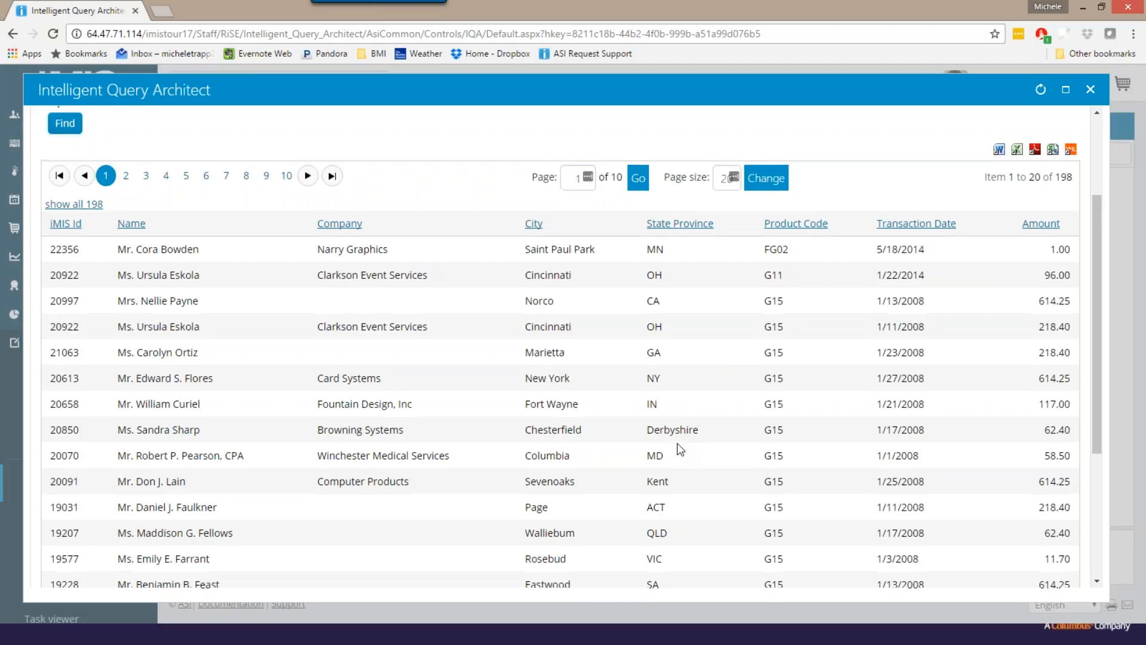
pyautogui.scroll(3, 677, 443)
# - Return to the query's display column definition and examine the available CsActivity properties
pyautogui.click(56, 147)
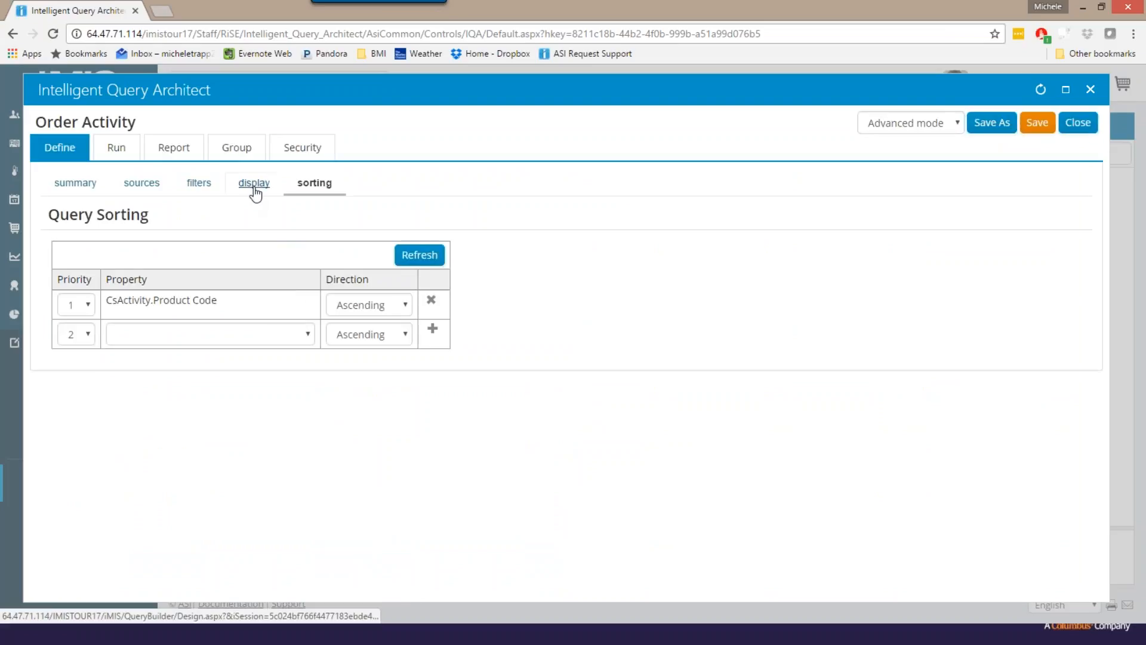
pyautogui.click(255, 187)
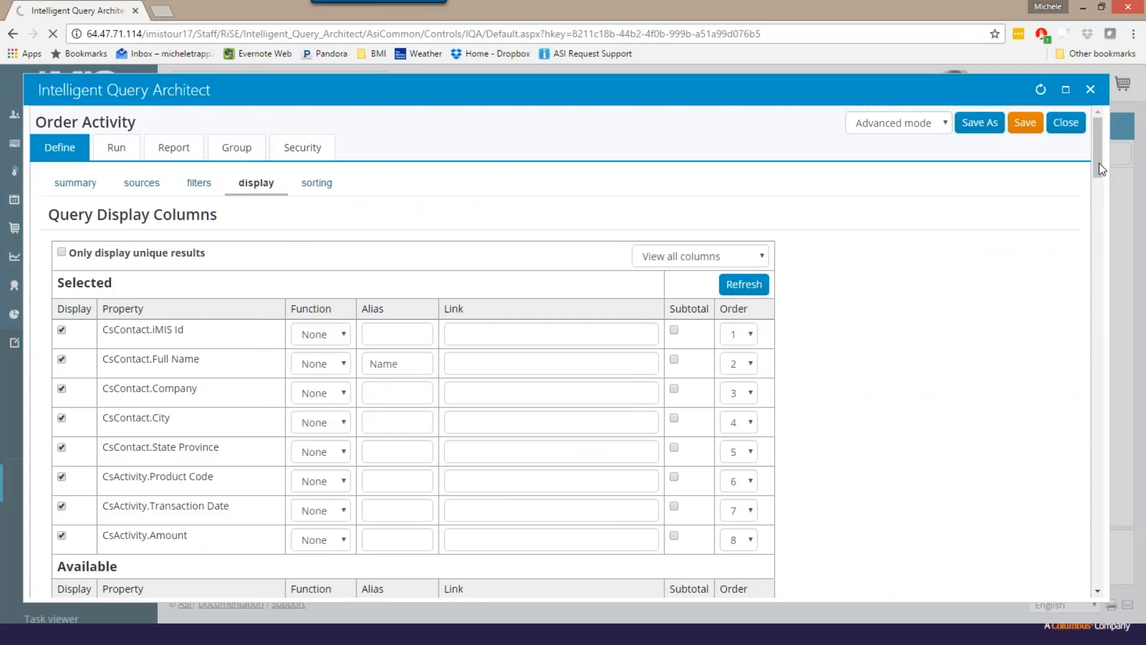
pyautogui.doubleClick(993, 239)
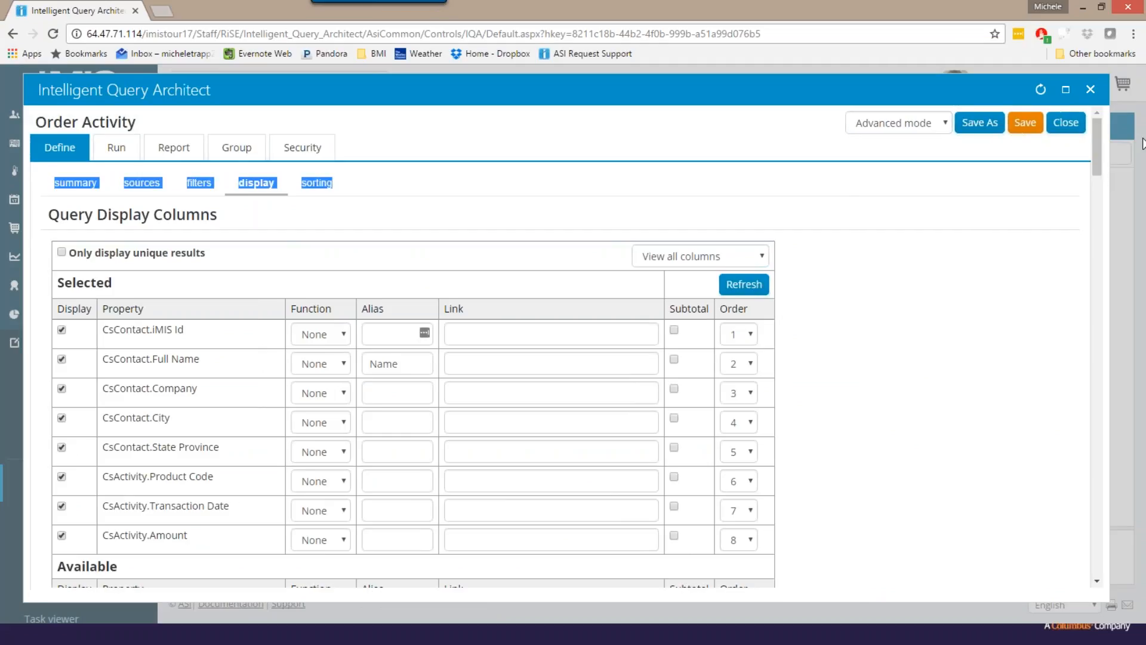
pyautogui.moveTo(1098, 145); pyautogui.dragTo(1095, 188)
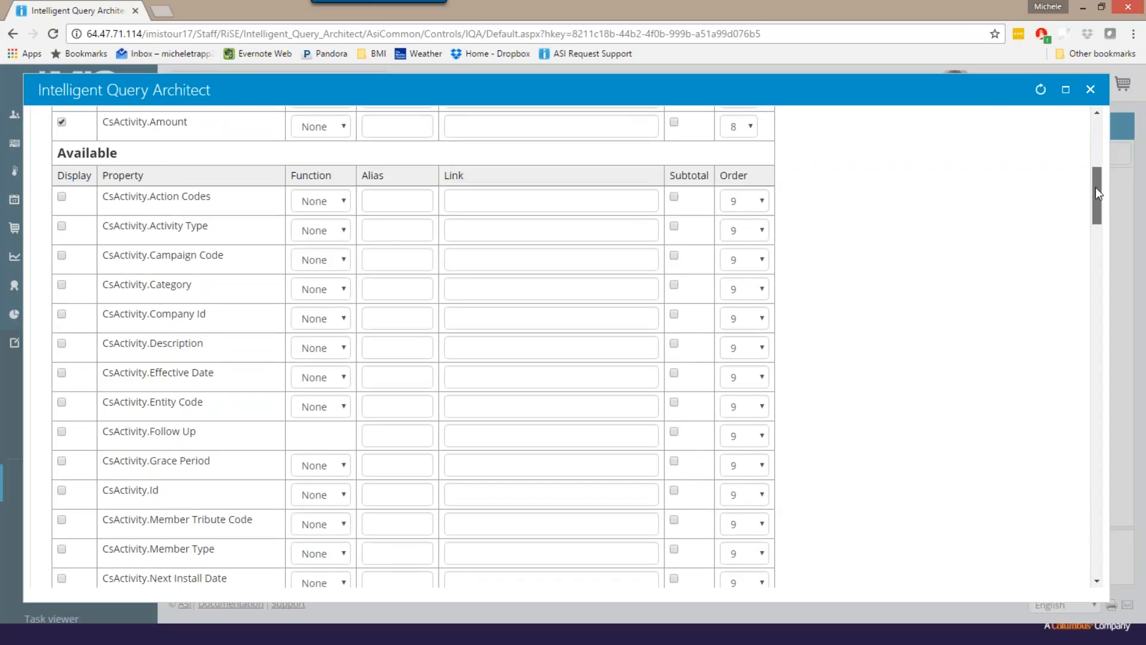
pyautogui.scroll(-4, 975, 272)
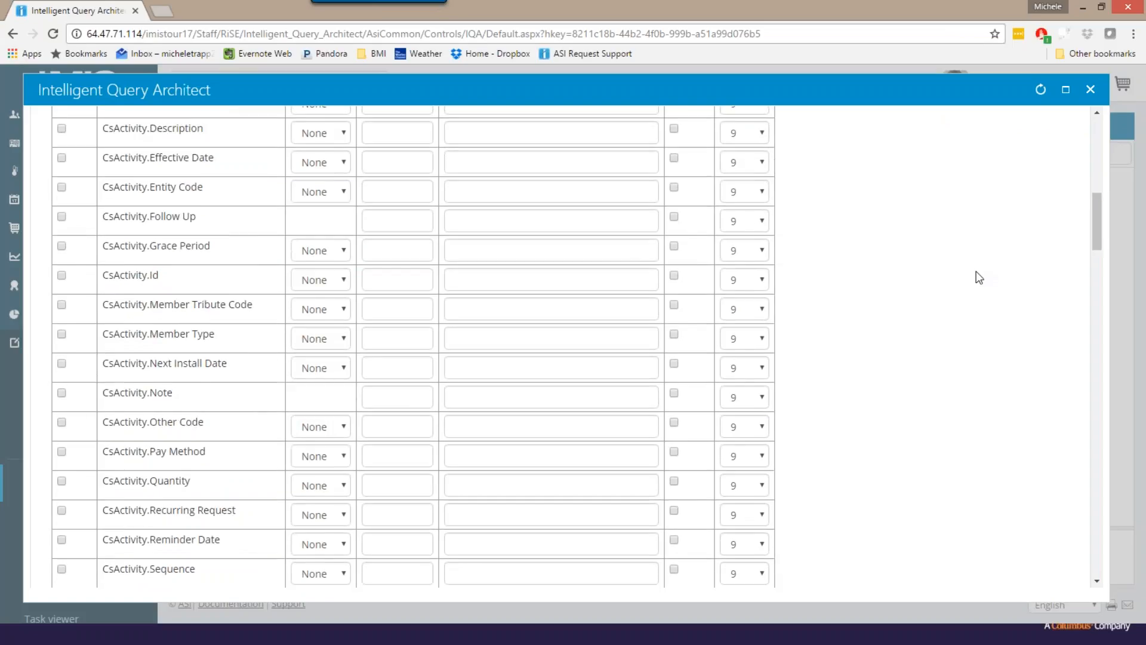
pyautogui.scroll(-1, 979, 278)
pyautogui.scroll(-1, 979, 278)
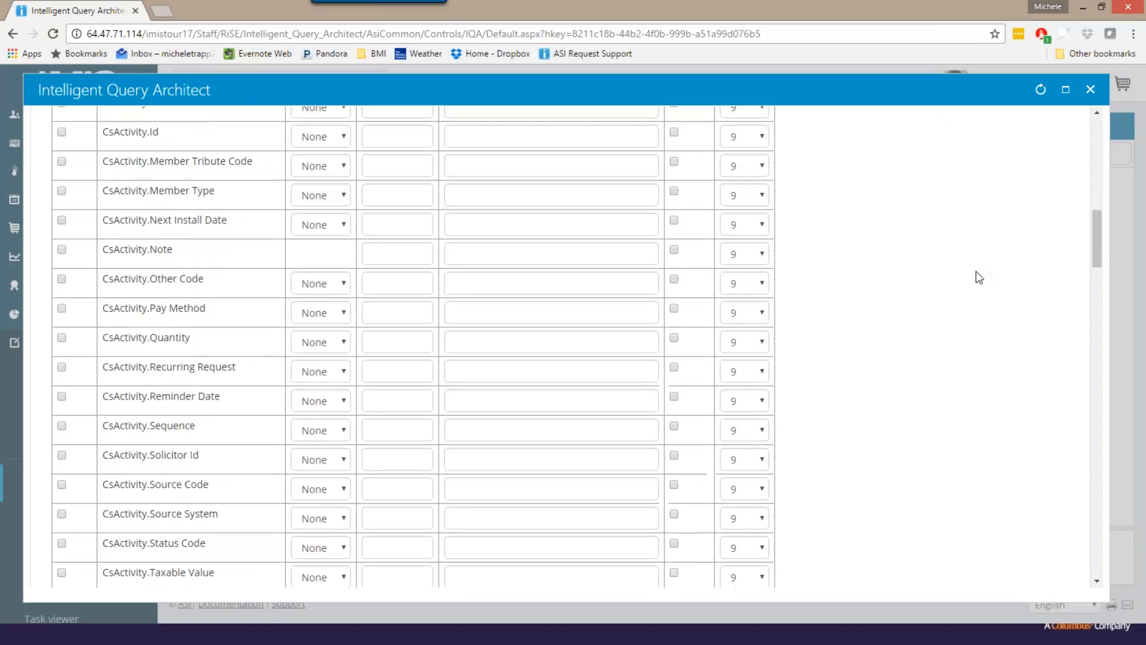
pyautogui.scroll(-1, 979, 277)
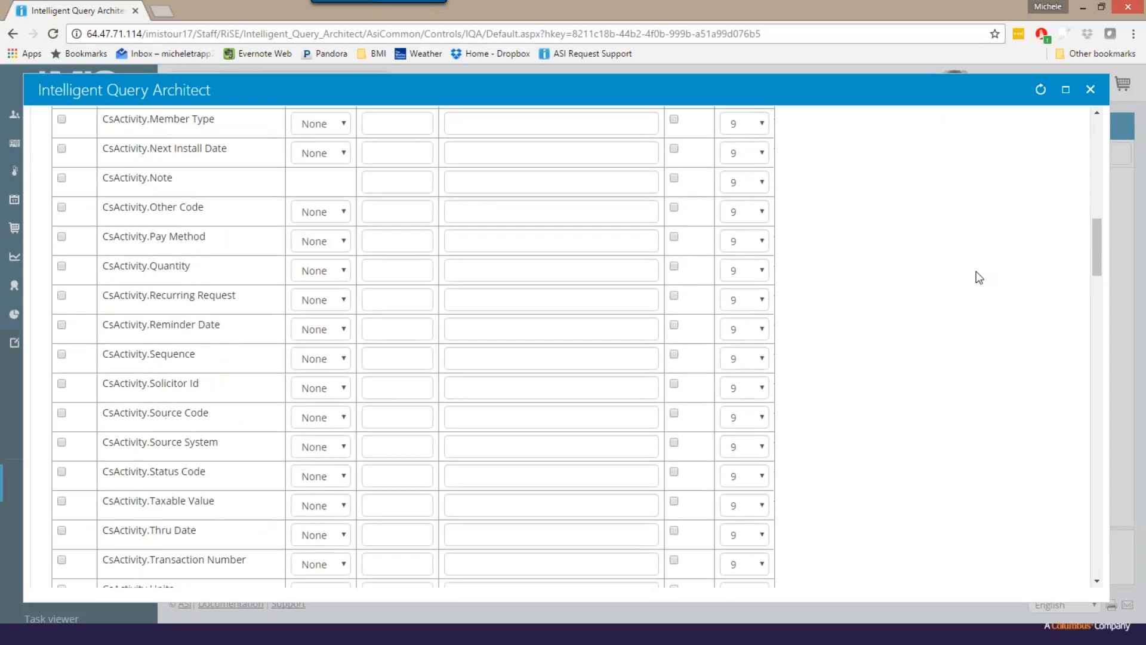
pyautogui.scroll(-3, 979, 278)
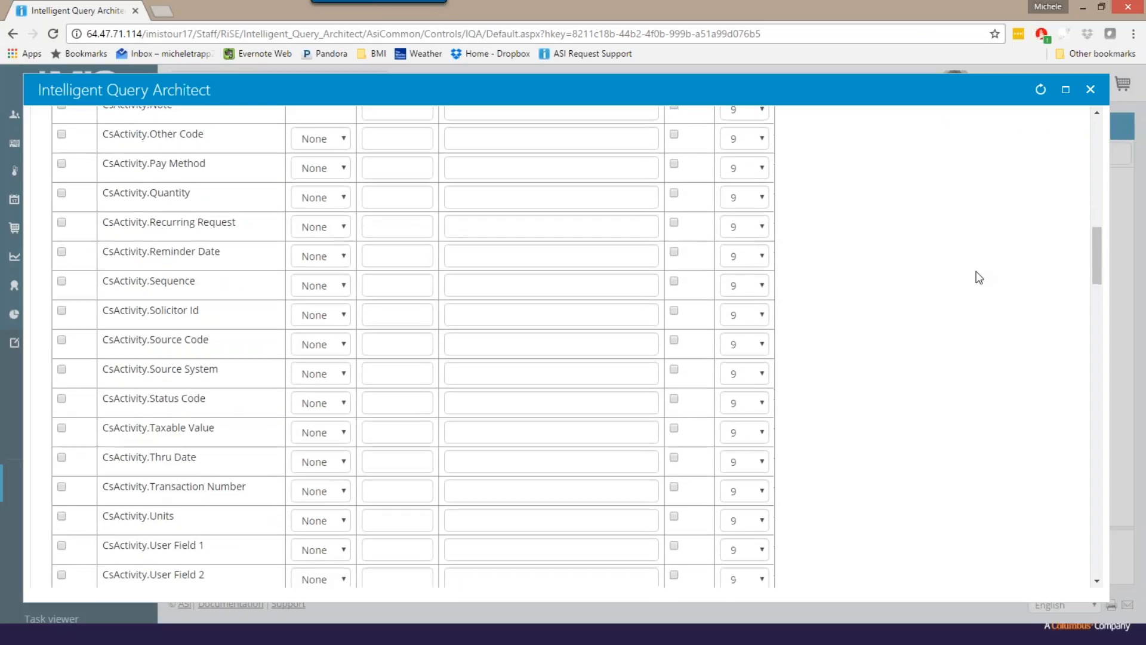
pyautogui.scroll(-2, 978, 277)
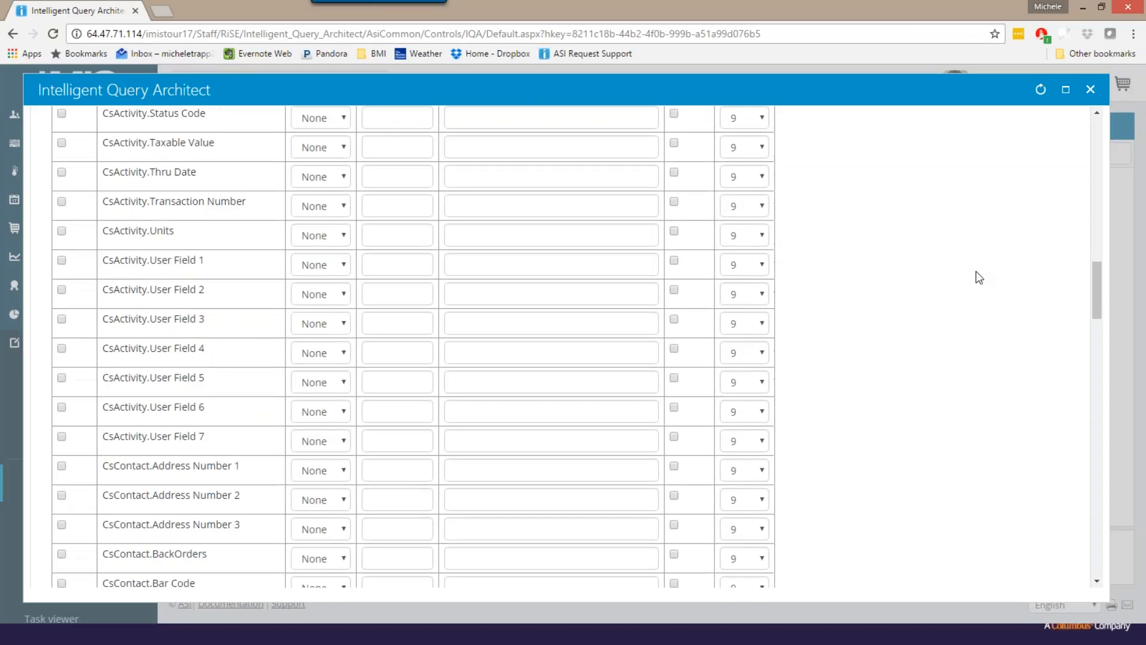
pyautogui.scroll(2, 979, 277)
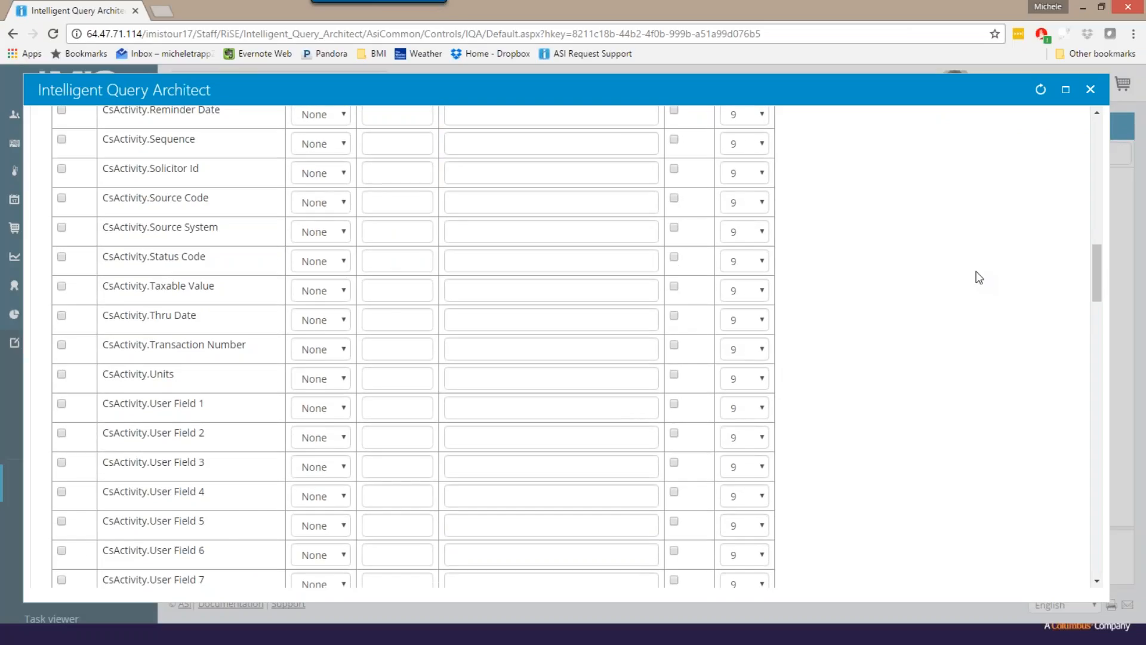
pyautogui.scroll(10, 978, 278)
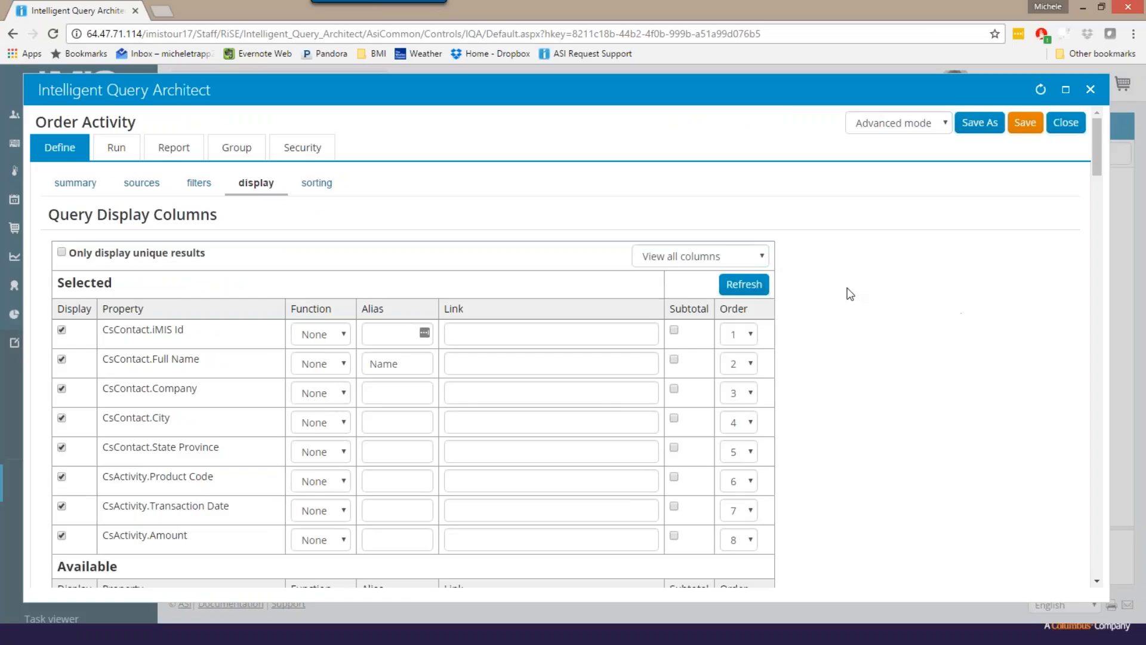
# - Add the CsProduct business object as a query source, searching the Business Objects folder for "Prod"
pyautogui.click(150, 188)
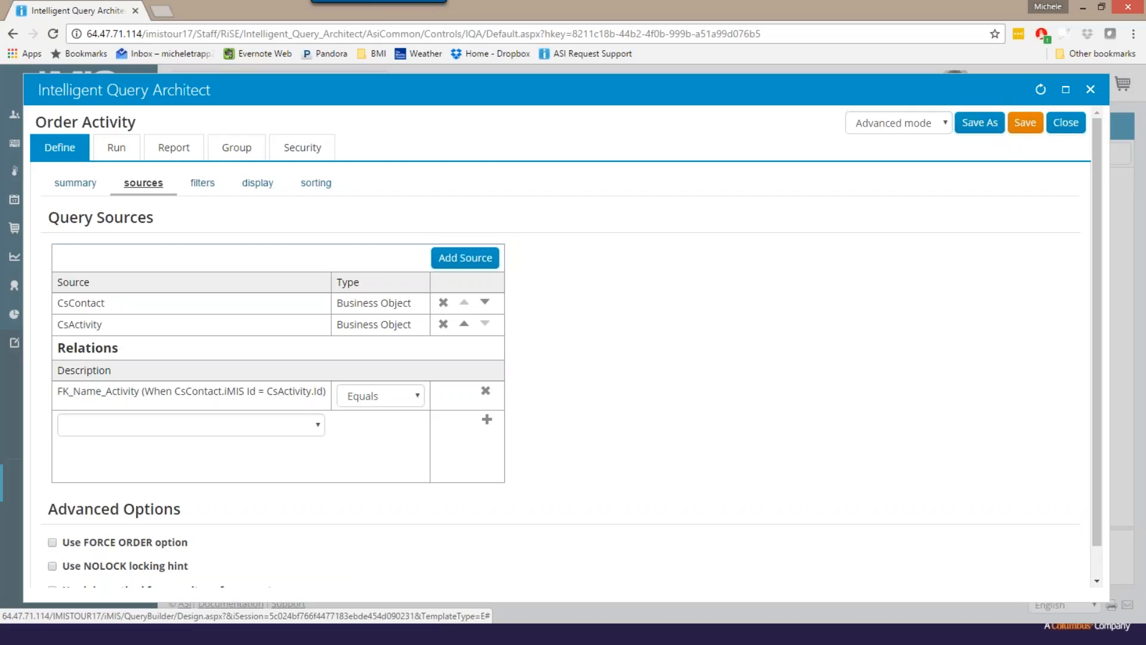
pyautogui.click(462, 260)
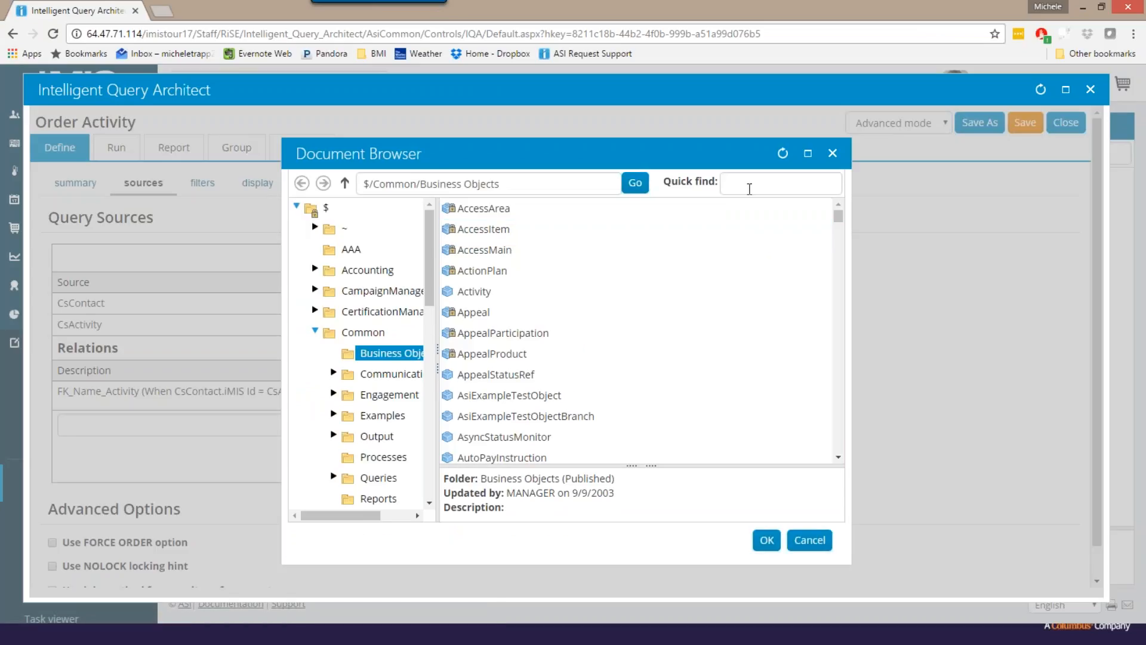
pyautogui.click(749, 186)
pyautogui.write('Prod')
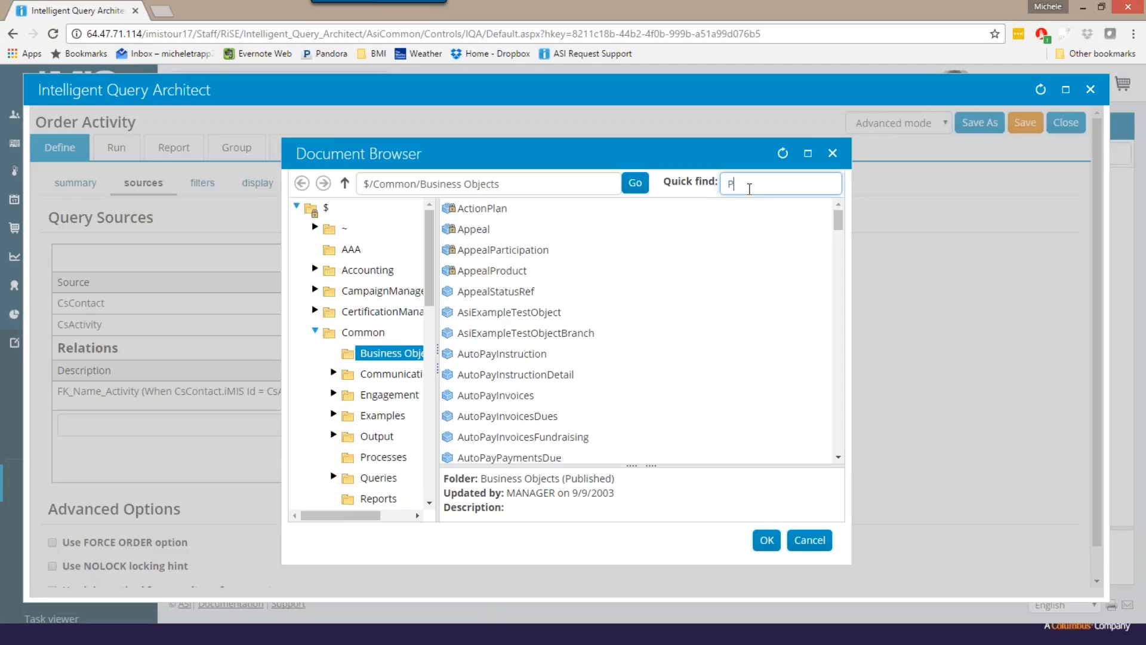
pyautogui.press('Down')
pyautogui.press('Down')
pyautogui.press('Down')
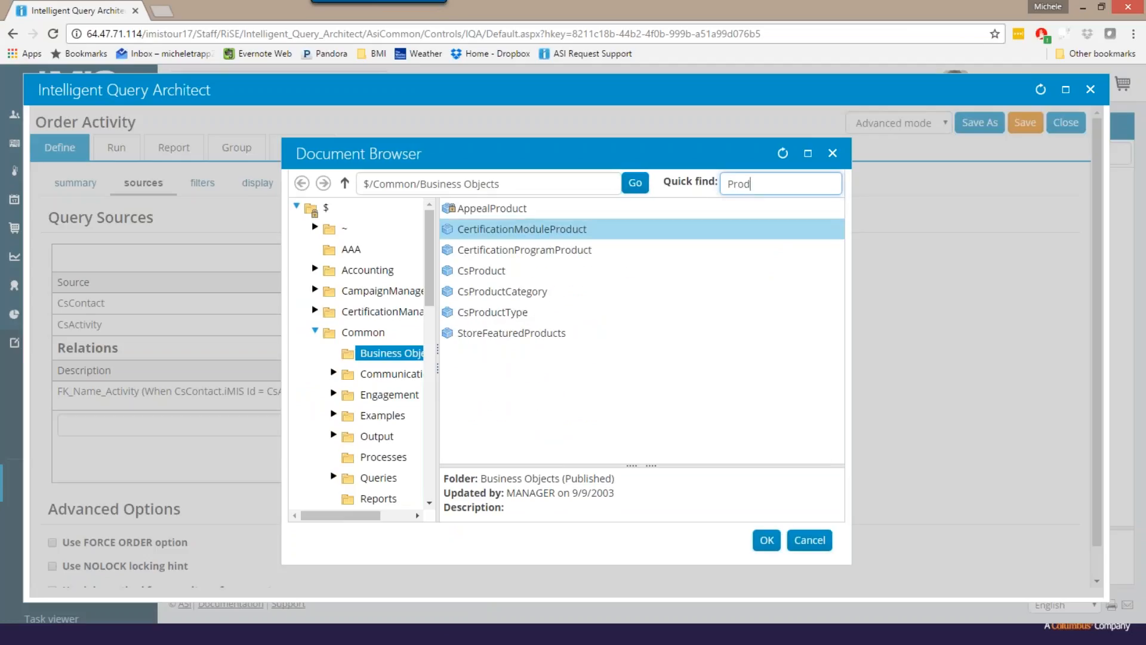
pyautogui.press('Return')
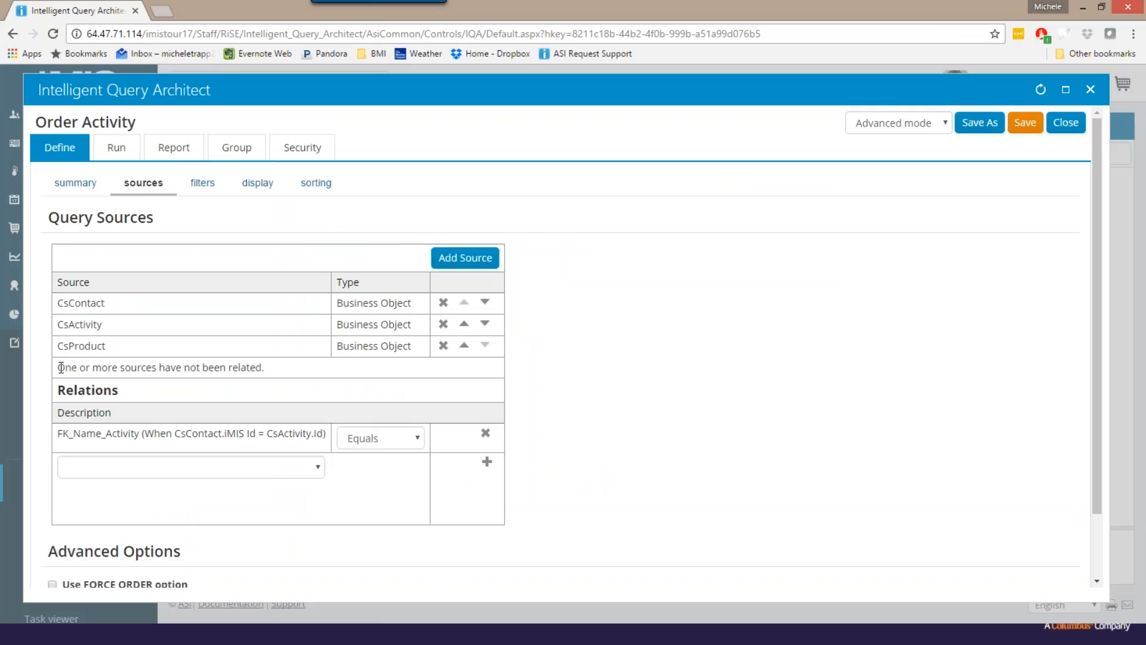
# - Add a custom relation in which CsActivity.Product Code equals CsProduct.Product Code
pyautogui.moveTo(62, 367); pyautogui.dragTo(265, 370)
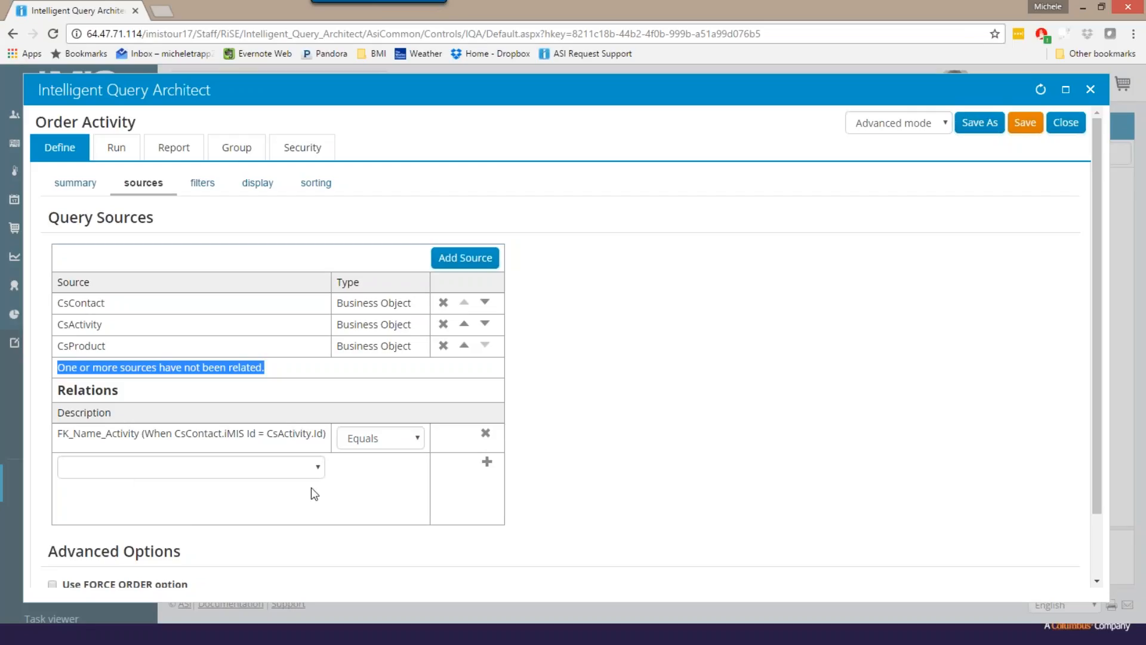
pyautogui.click(317, 465)
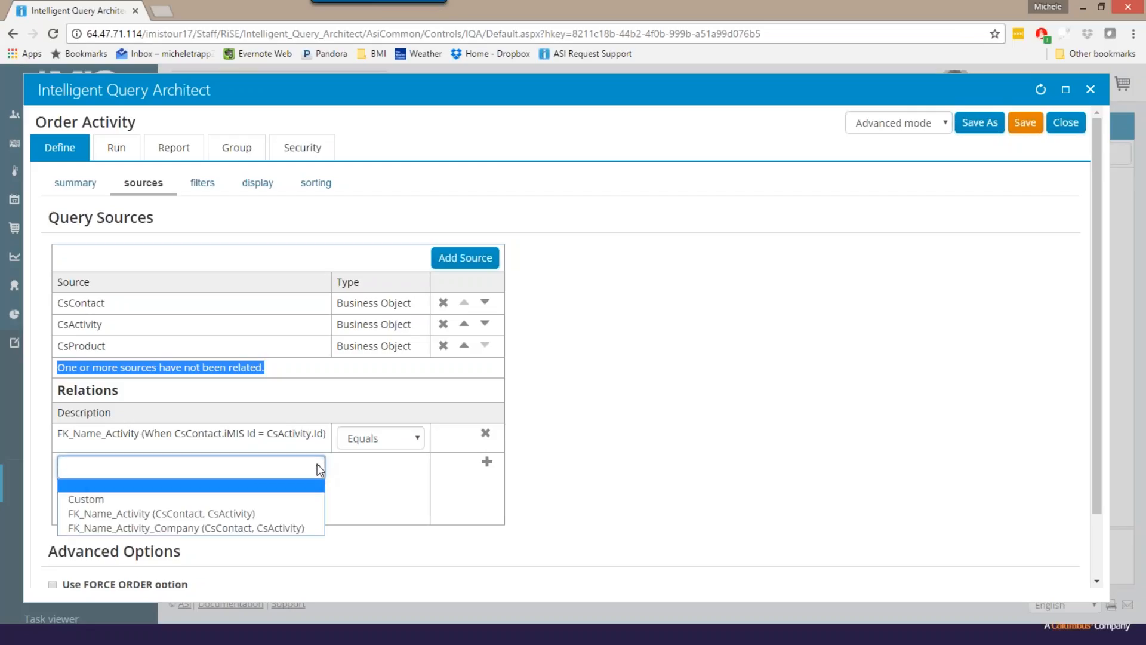
pyautogui.click(85, 499)
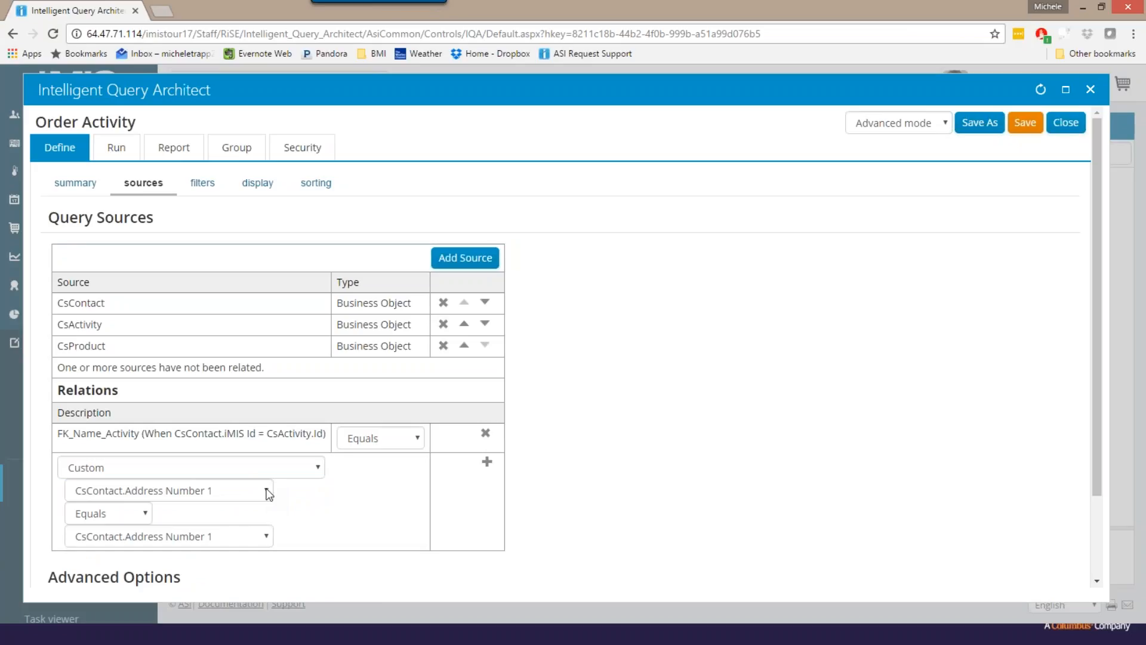
pyautogui.click(267, 493)
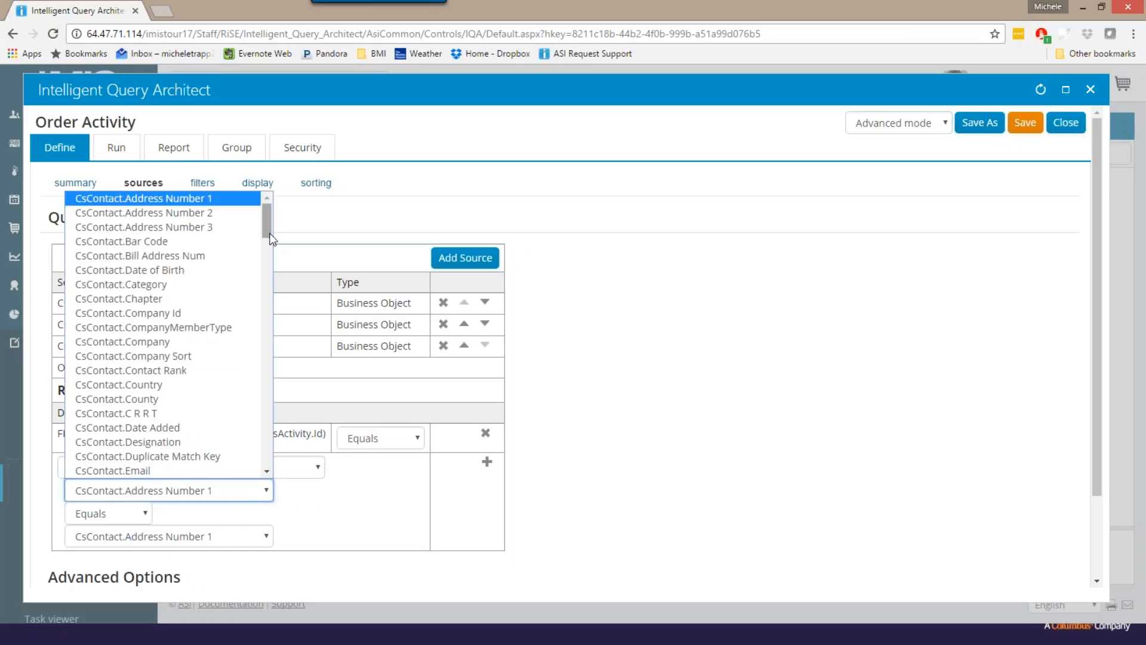
pyautogui.moveTo(267, 233); pyautogui.dragTo(260, 370)
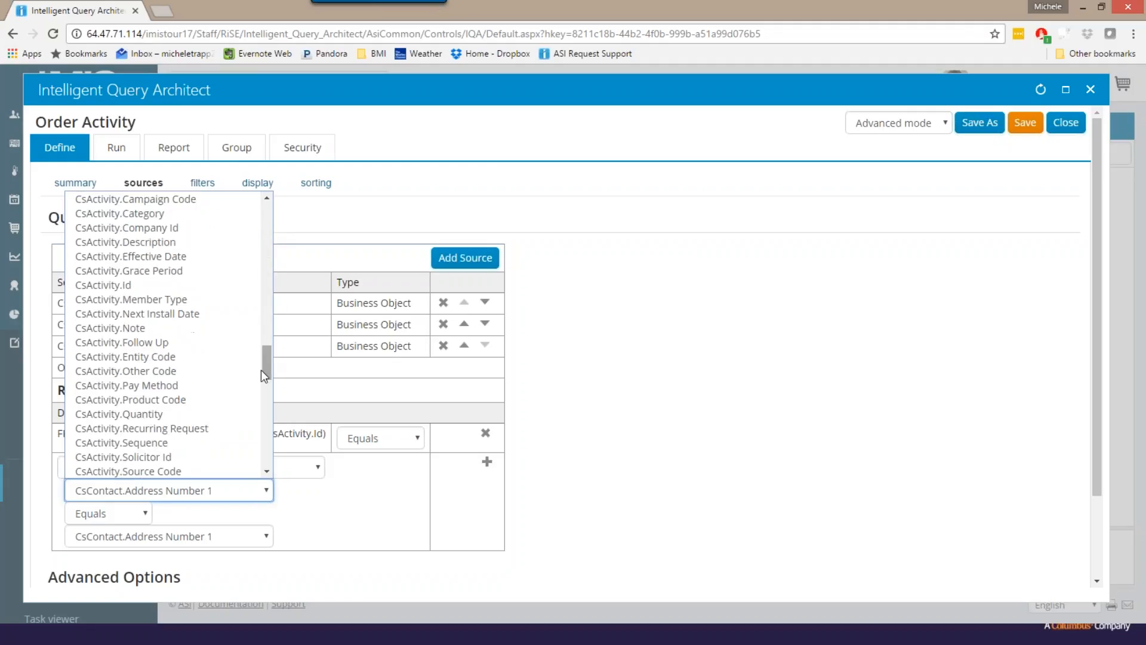
pyautogui.click(194, 400)
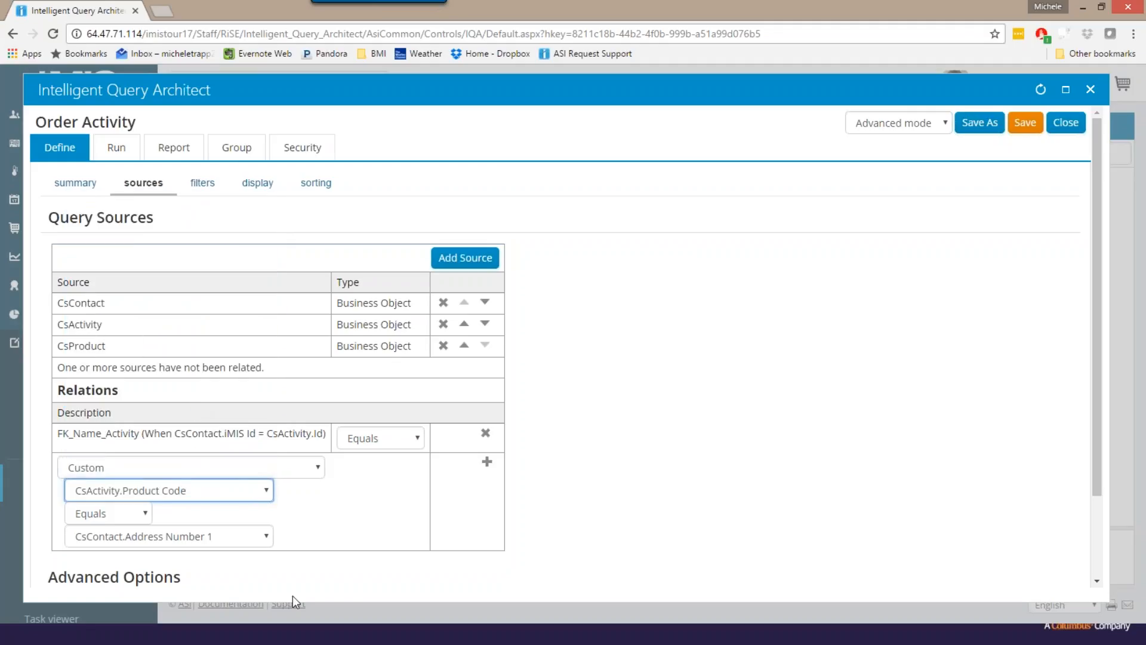
pyautogui.click(267, 536)
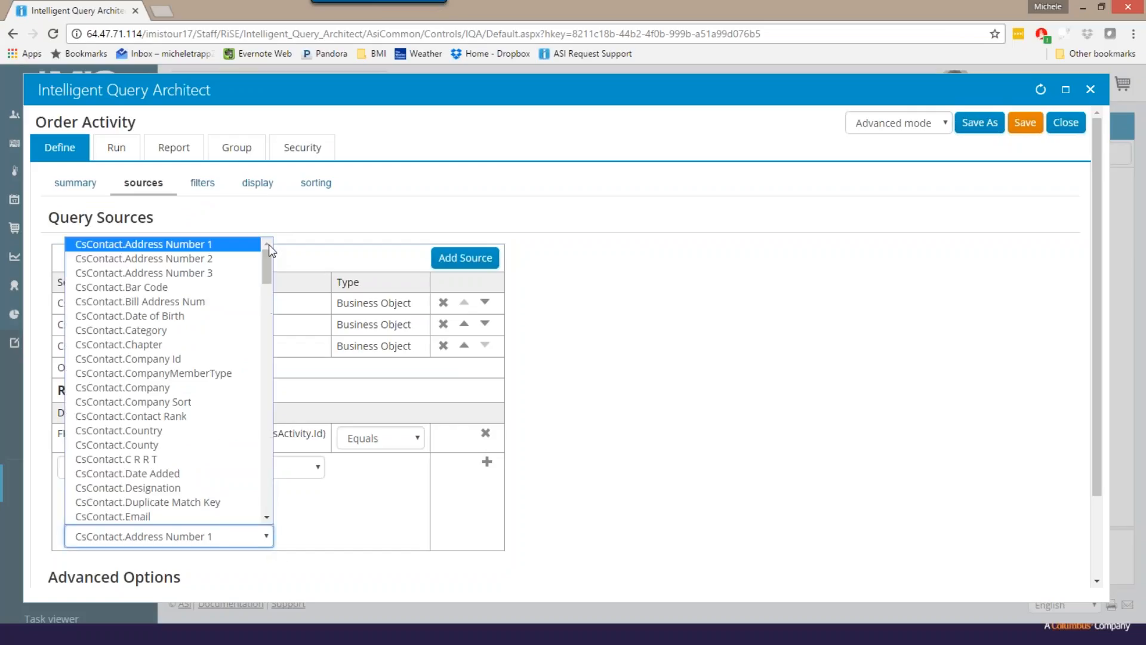
pyautogui.moveTo(269, 260); pyautogui.dragTo(245, 491)
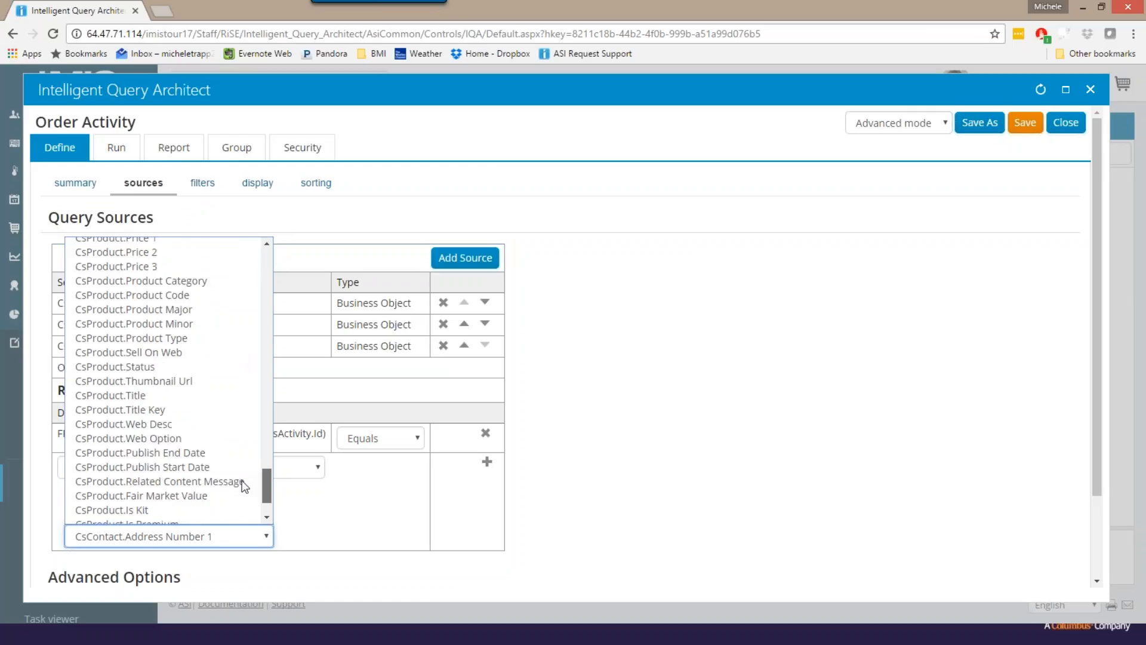
pyautogui.click(174, 297)
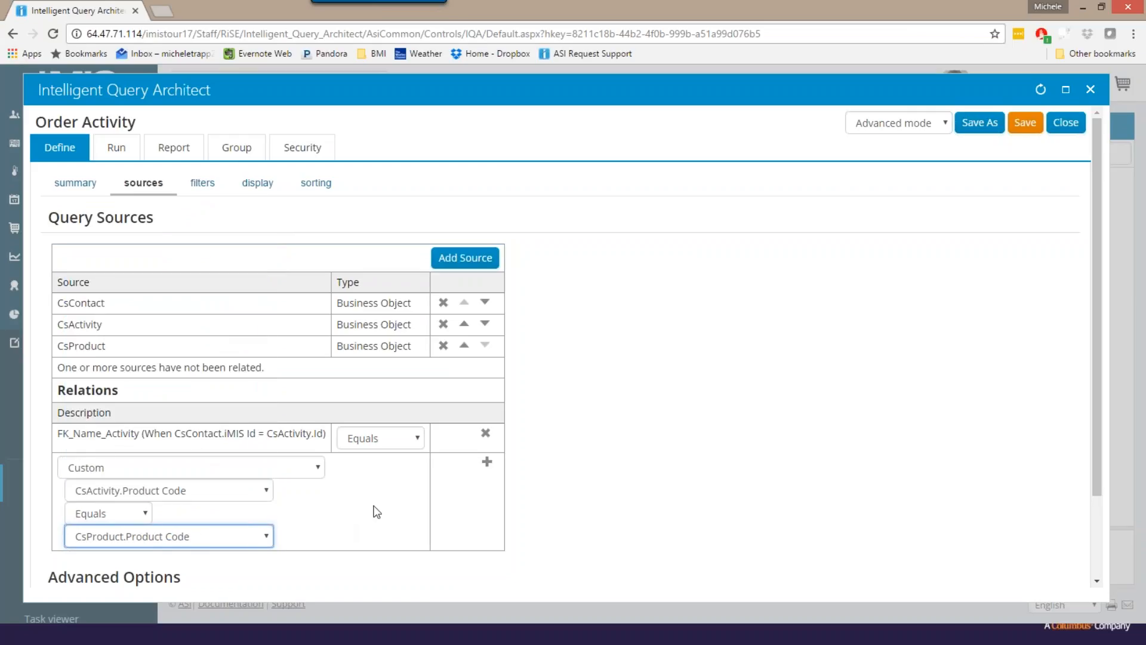
pyautogui.click(487, 463)
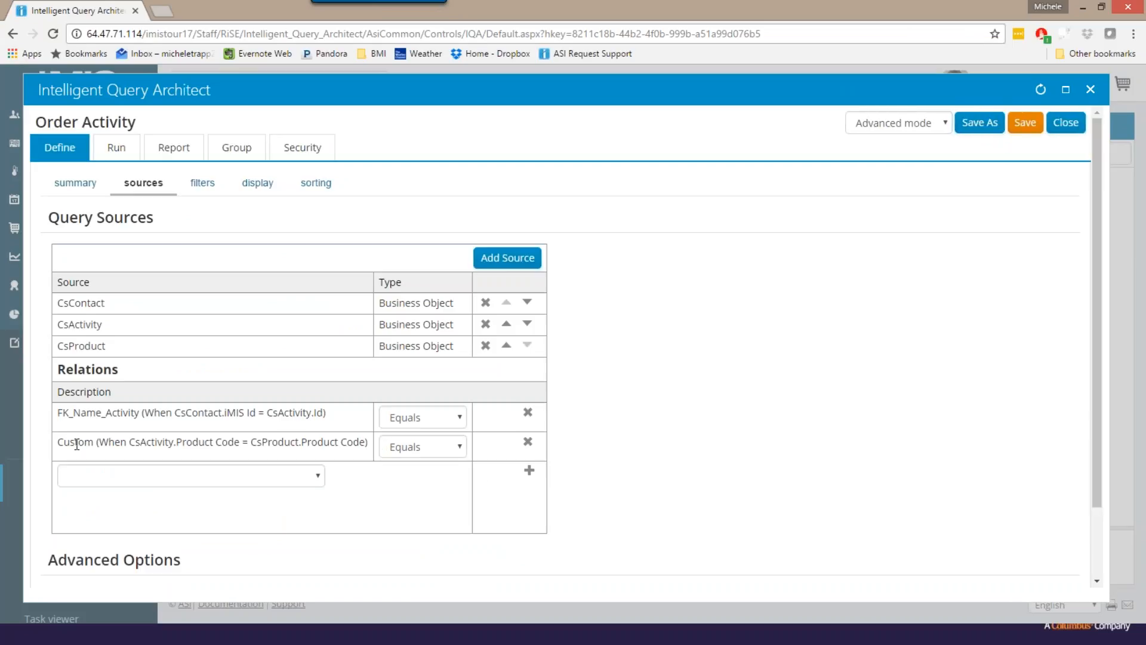
pyautogui.moveTo(62, 442); pyautogui.dragTo(127, 445)
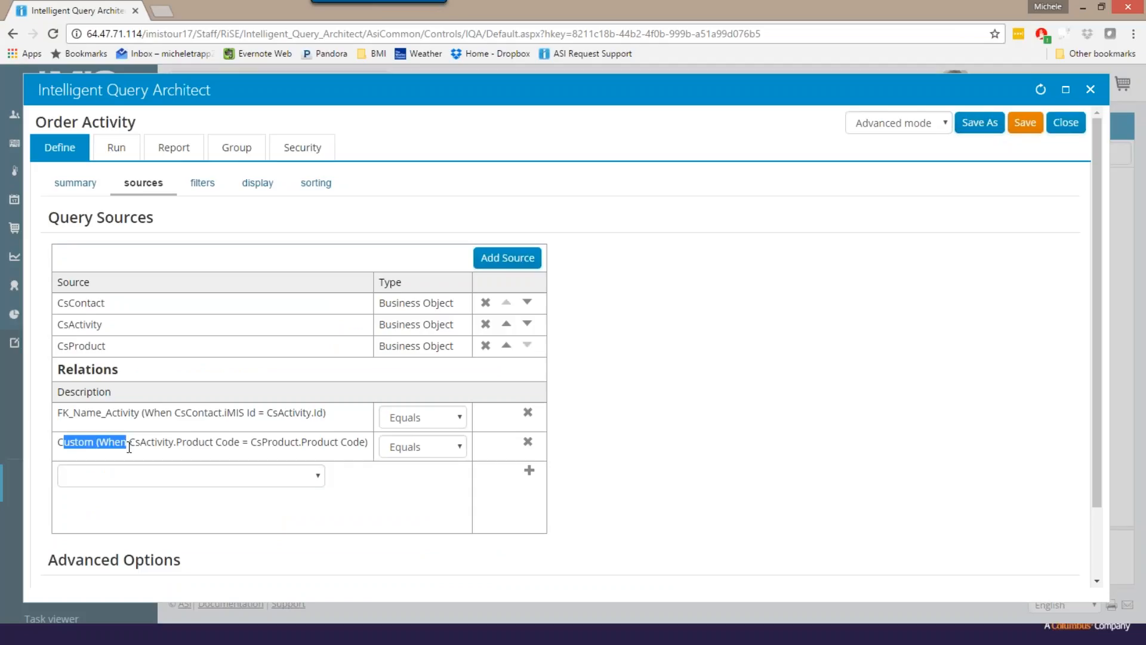
pyautogui.click(200, 453)
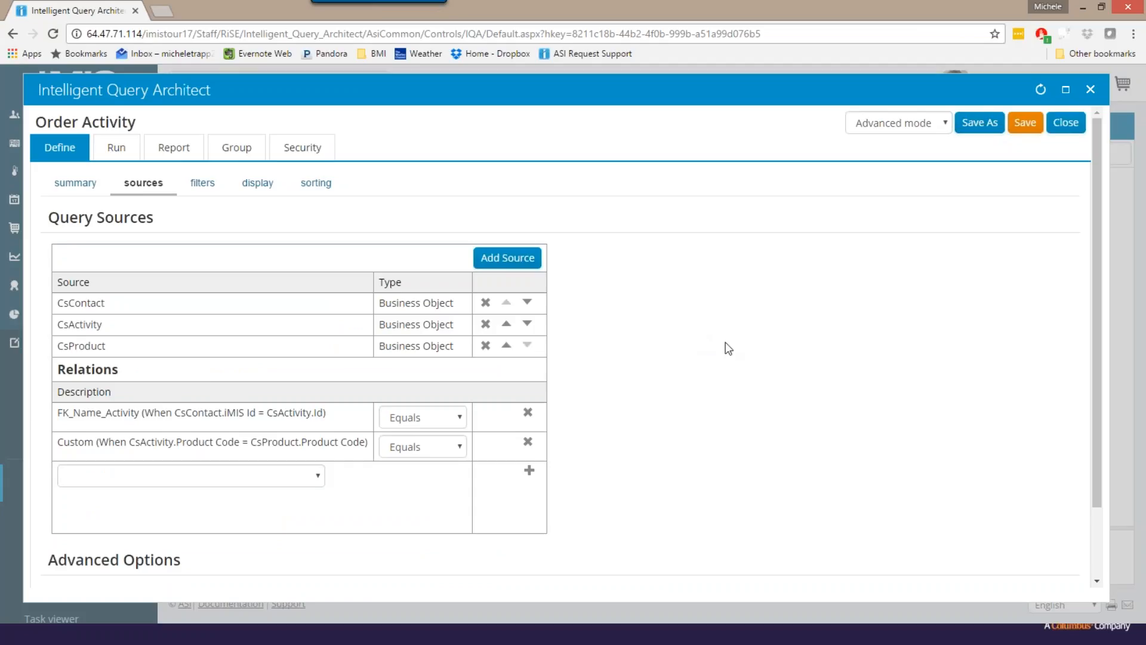
# - Add CsProduct.Title to the query's display columns and refresh the column selection
pyautogui.scroll(-2, 728, 348)
pyautogui.scroll(3, 650, 312)
pyautogui.click(251, 185)
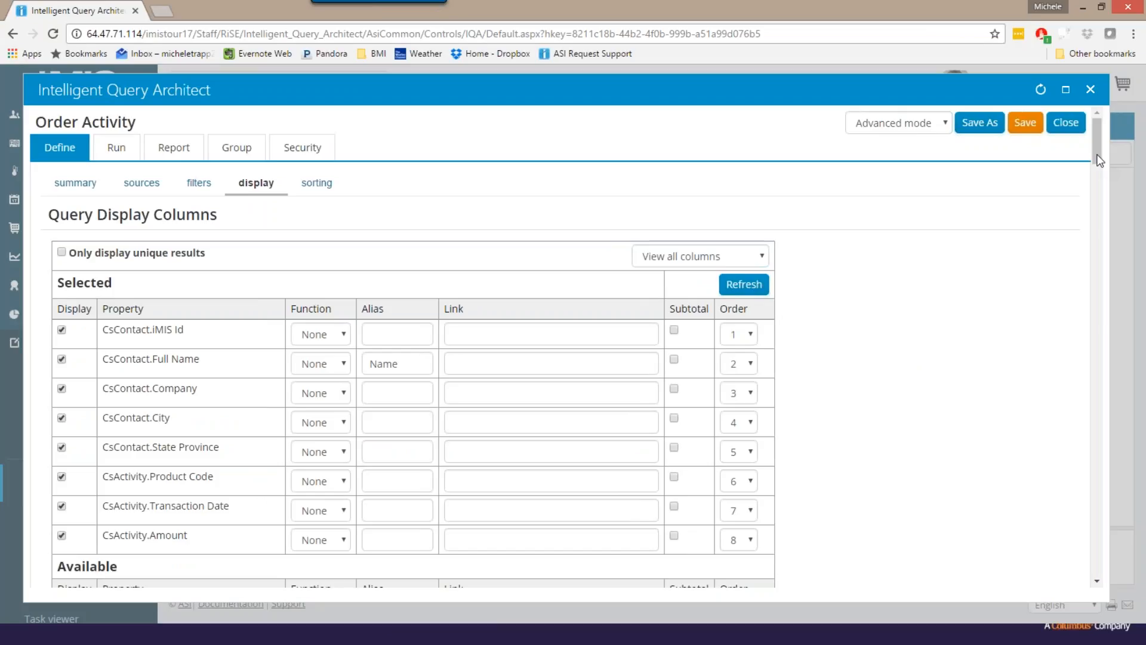
pyautogui.moveTo(1096, 157); pyautogui.dragTo(1093, 449)
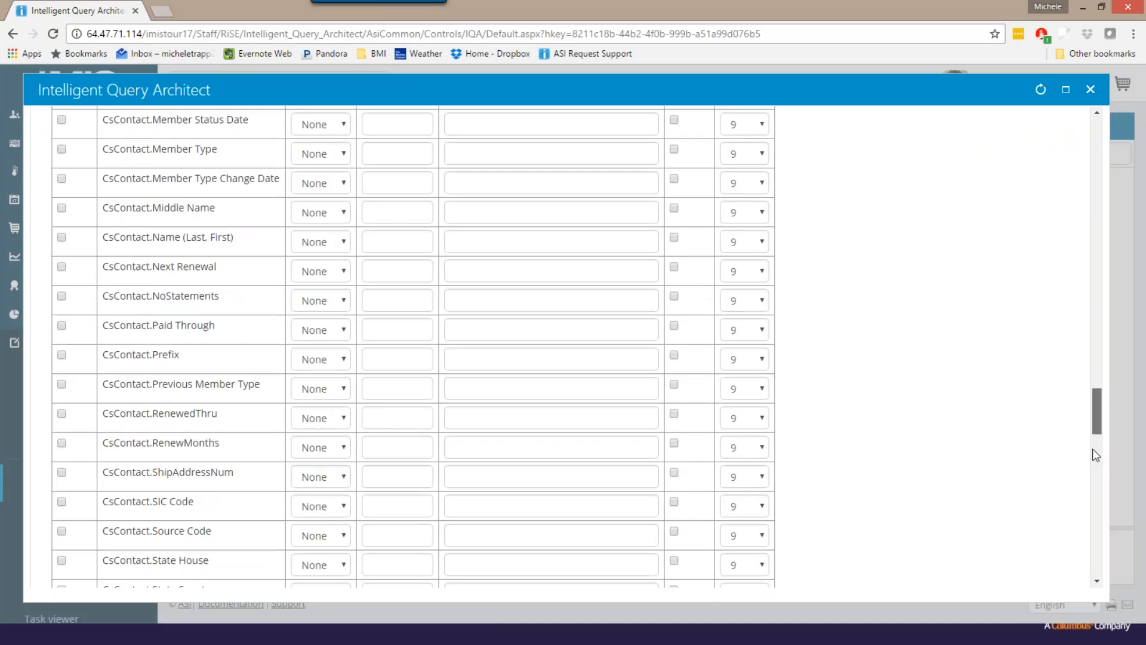
pyautogui.moveTo(1092, 448); pyautogui.dragTo(1091, 564)
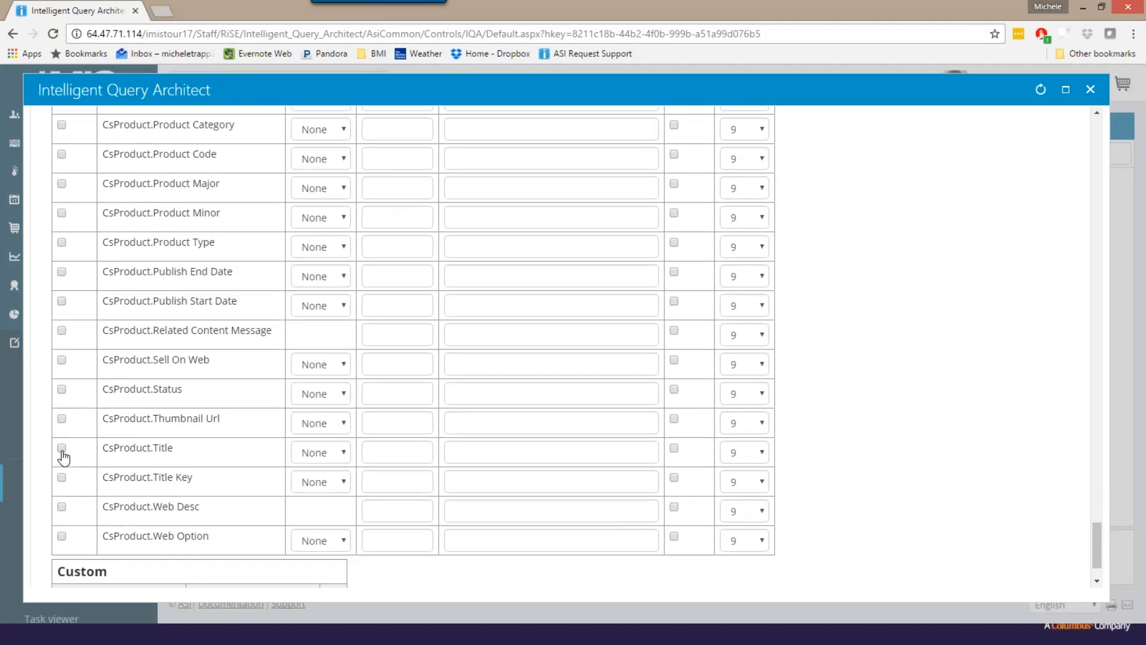
pyautogui.click(61, 449)
pyautogui.scroll(20, 1088, 425)
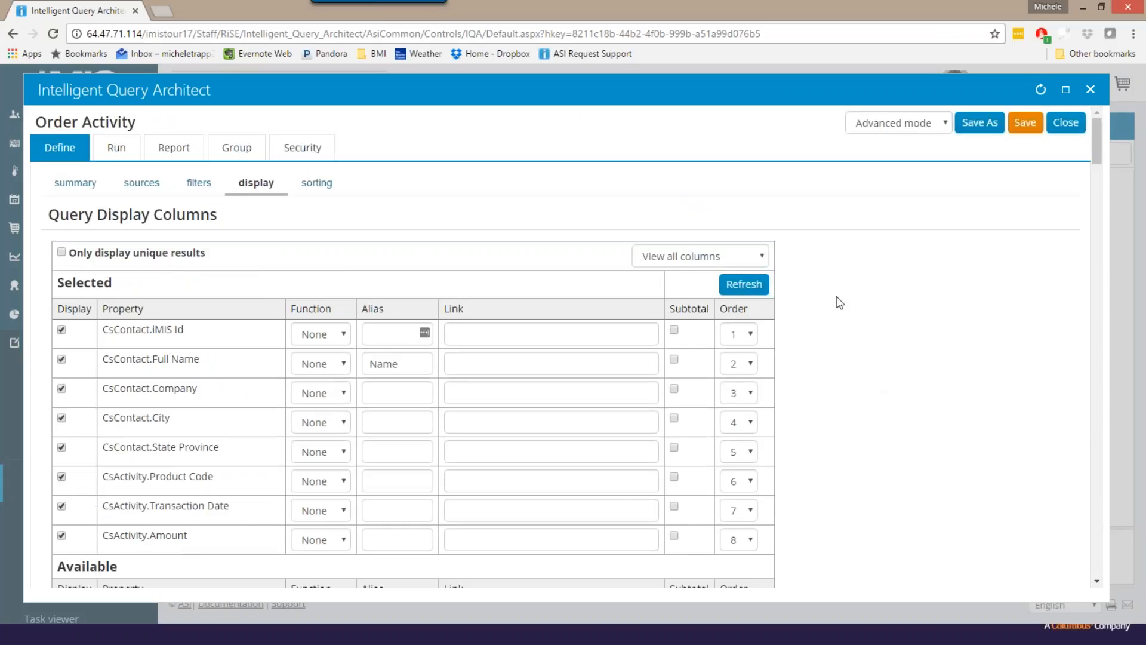
pyautogui.click(739, 287)
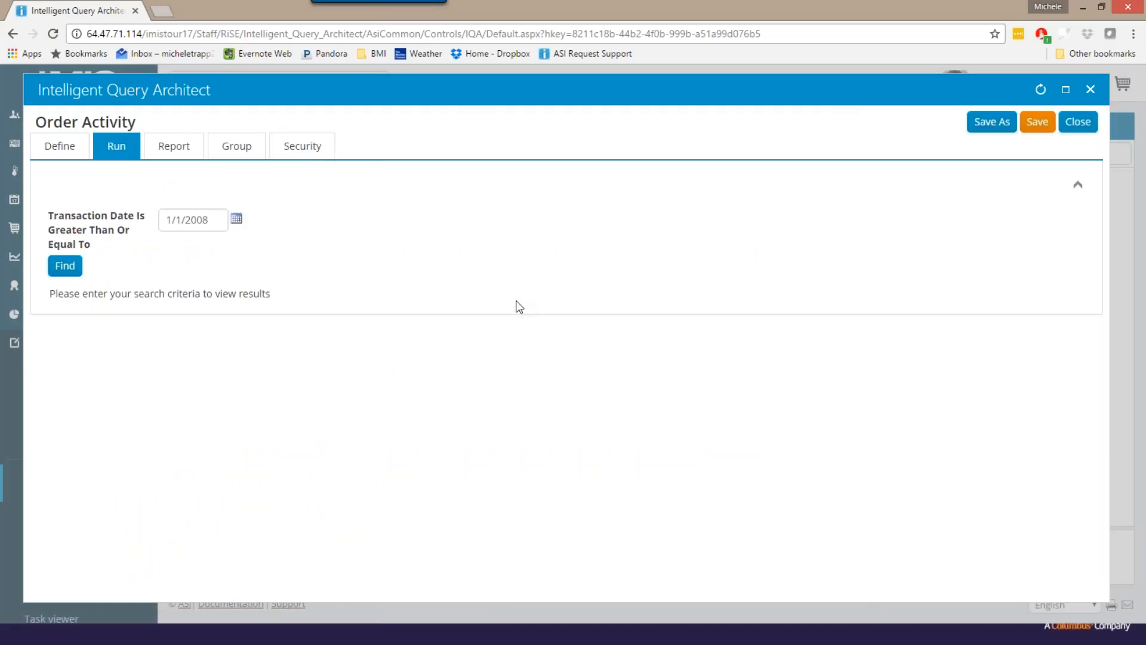
# - Run the query with its preset transaction date and examine the product titles alongside the order rows
pyautogui.click(58, 266)
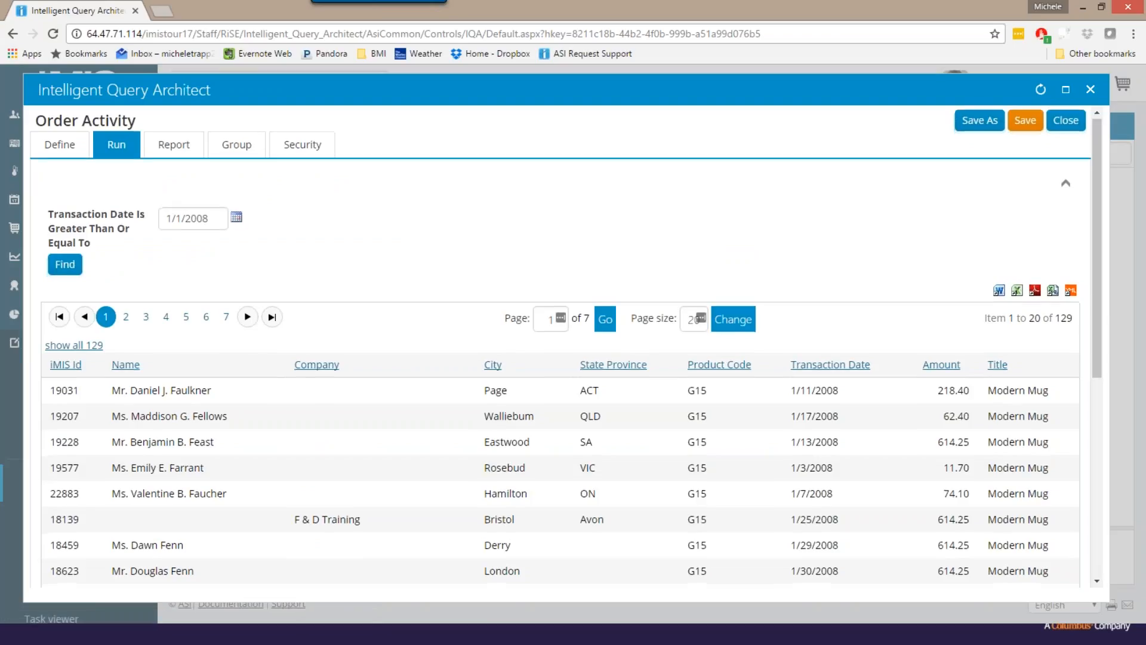
pyautogui.scroll(-4, 561, 346)
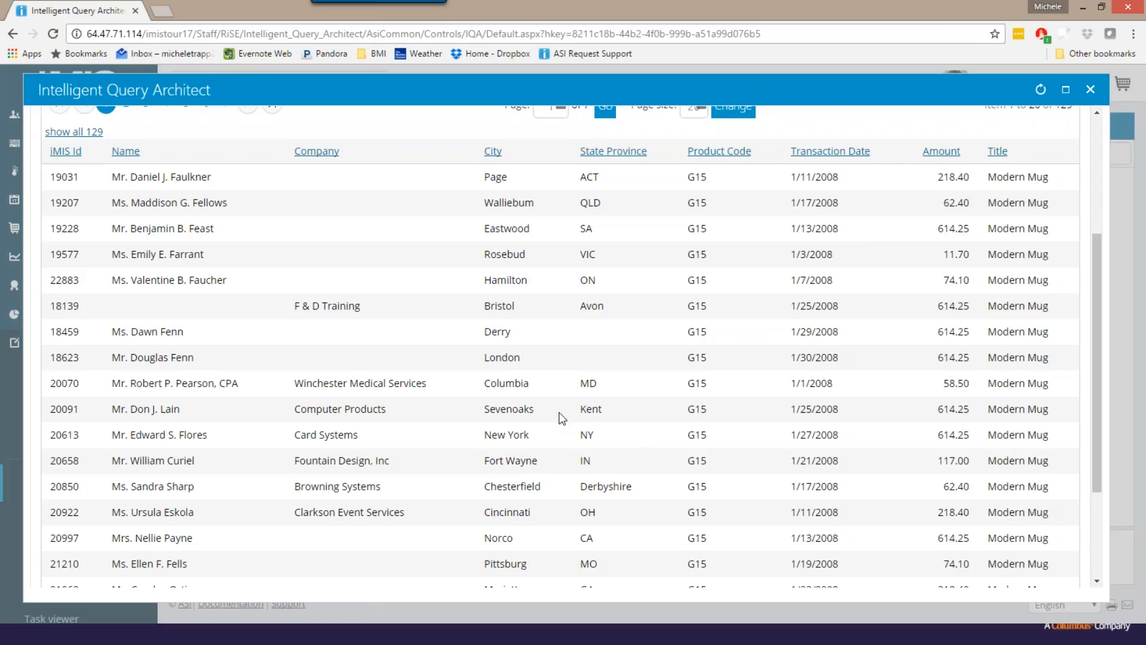
pyautogui.scroll(1, 559, 412)
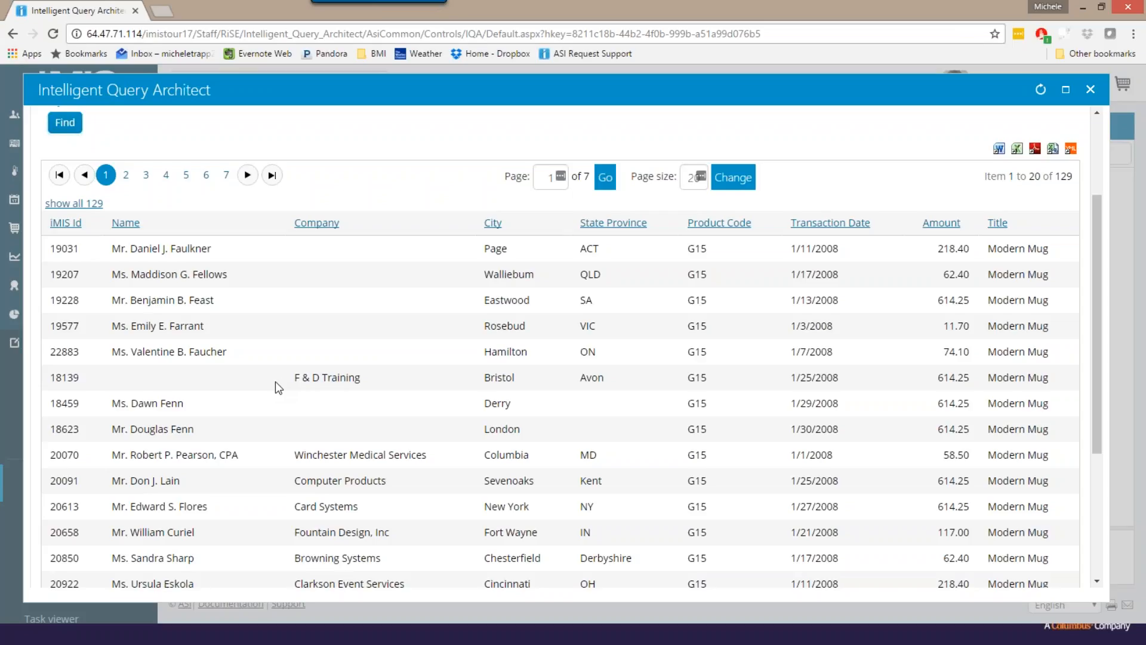
pyautogui.scroll(-1, 277, 387)
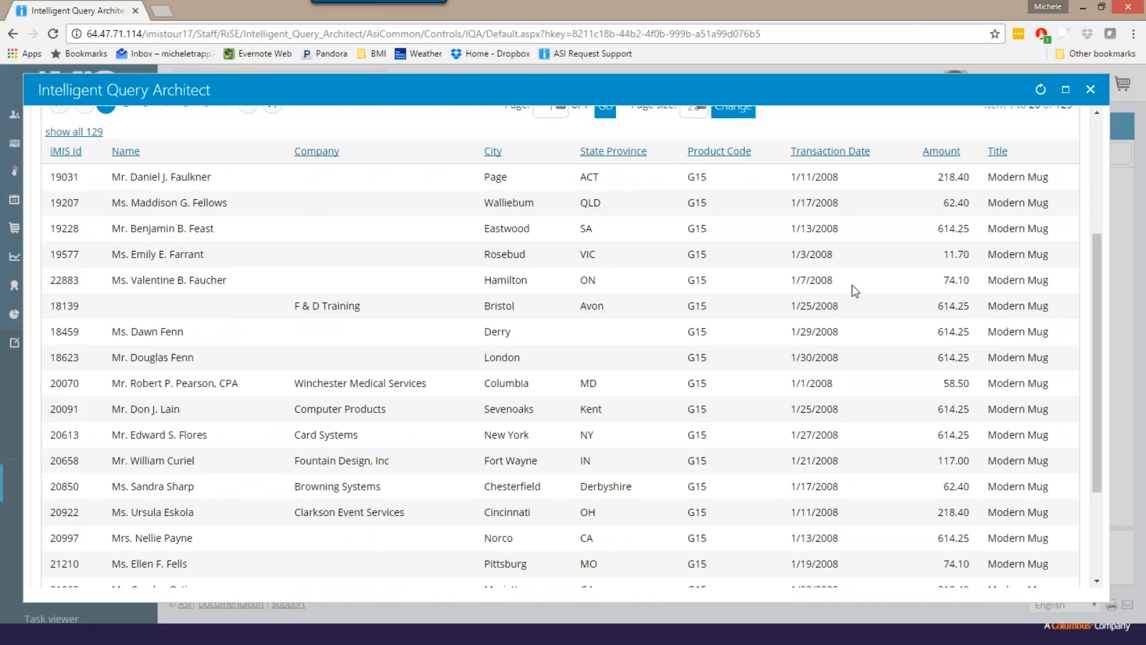
pyautogui.scroll(-2, 849, 305)
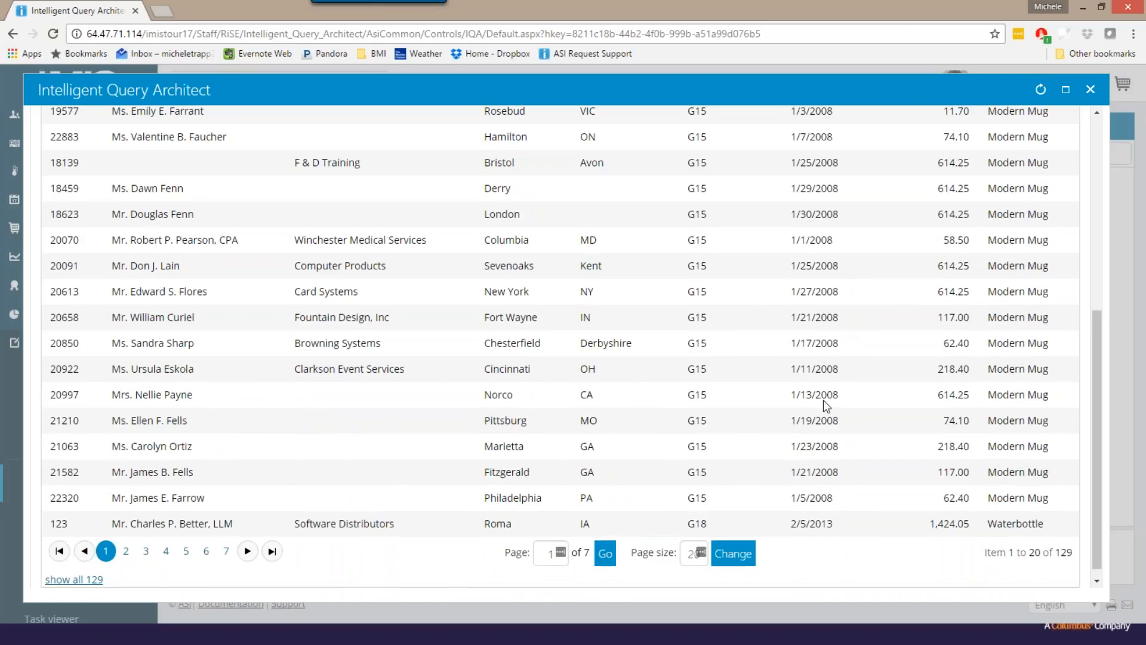
pyautogui.scroll(-1, 822, 400)
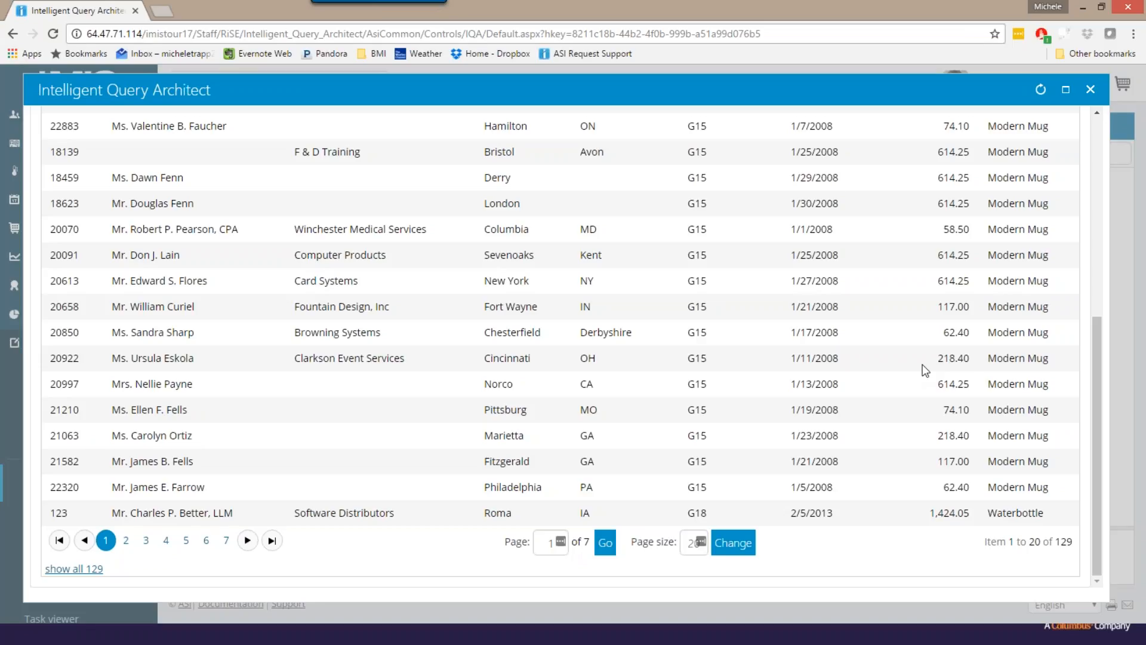
pyautogui.scroll(4, 923, 364)
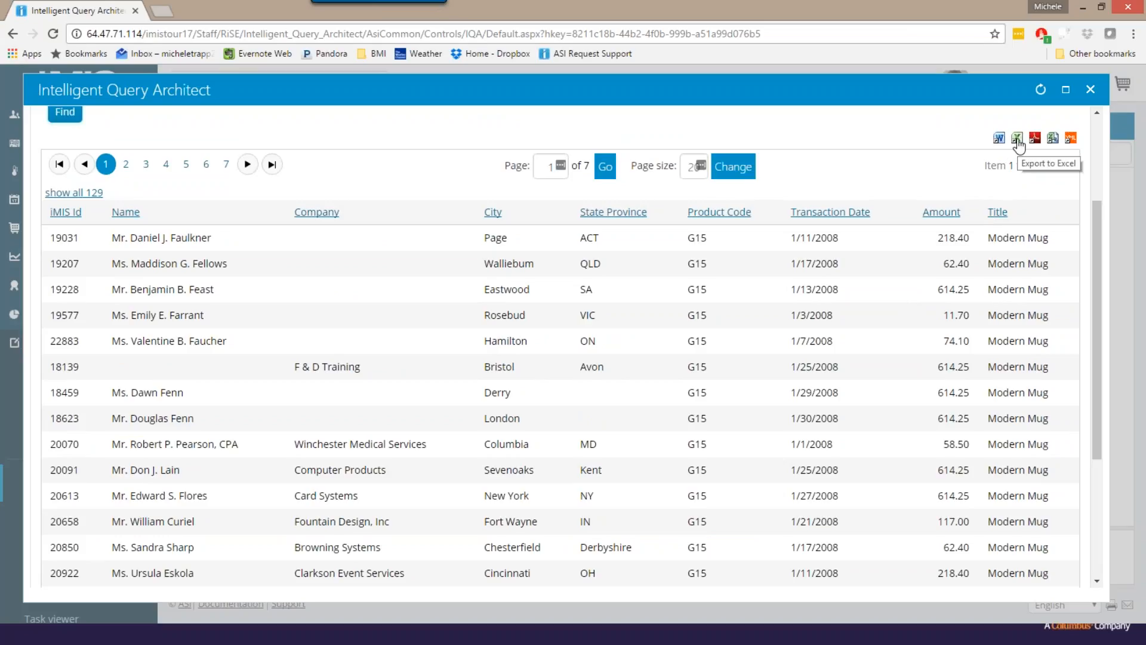
# - Sort the query results by Name in ascending order and examine the orders listed for each contact
pyautogui.click(129, 213)
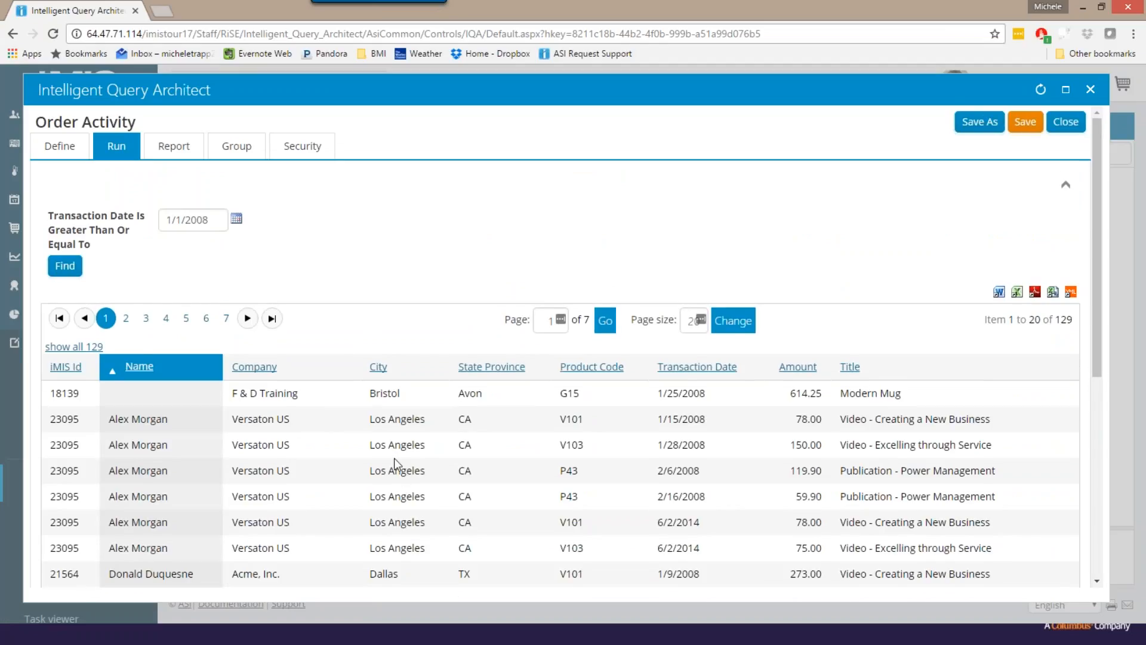
pyautogui.scroll(-4, 394, 457)
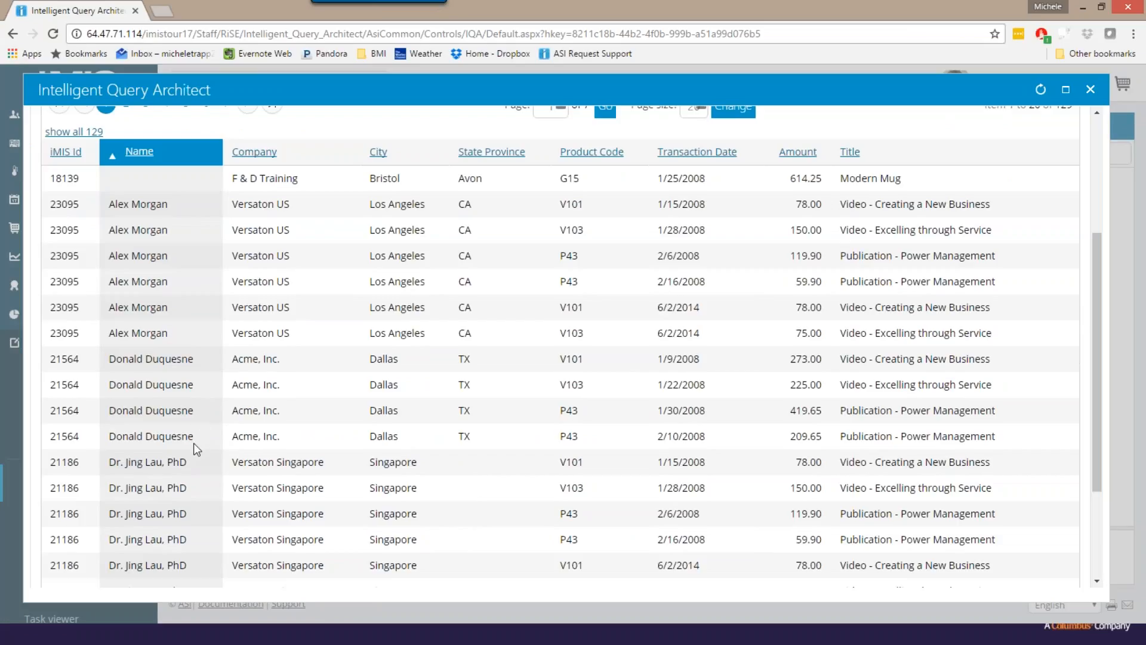
pyautogui.scroll(-1, 193, 443)
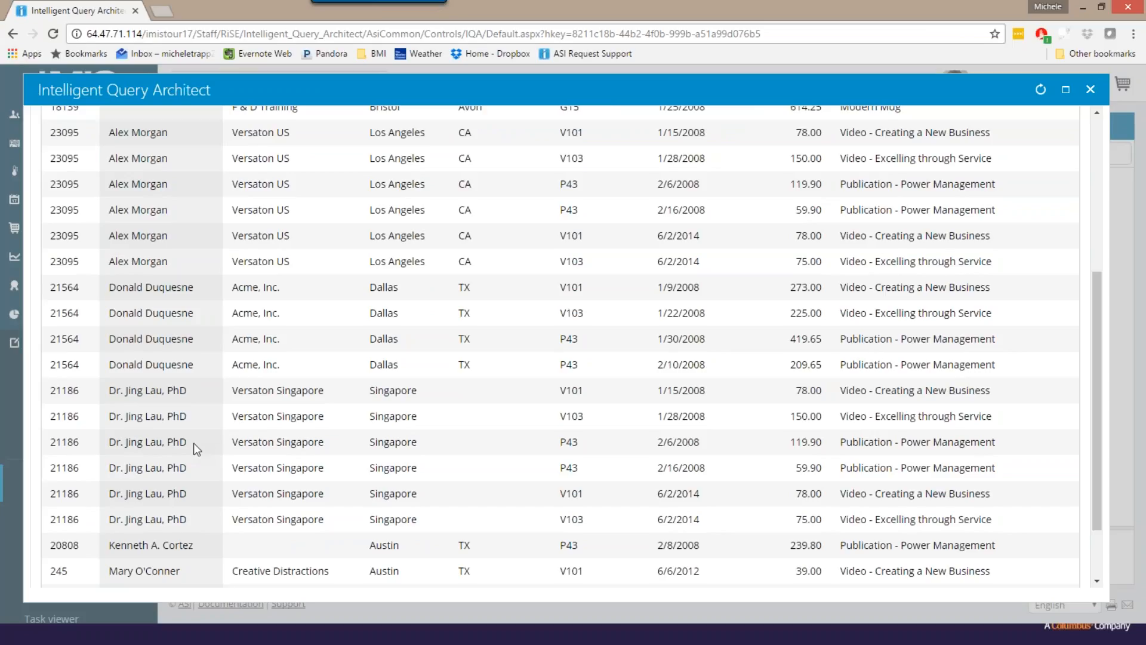
pyautogui.scroll(3, 193, 443)
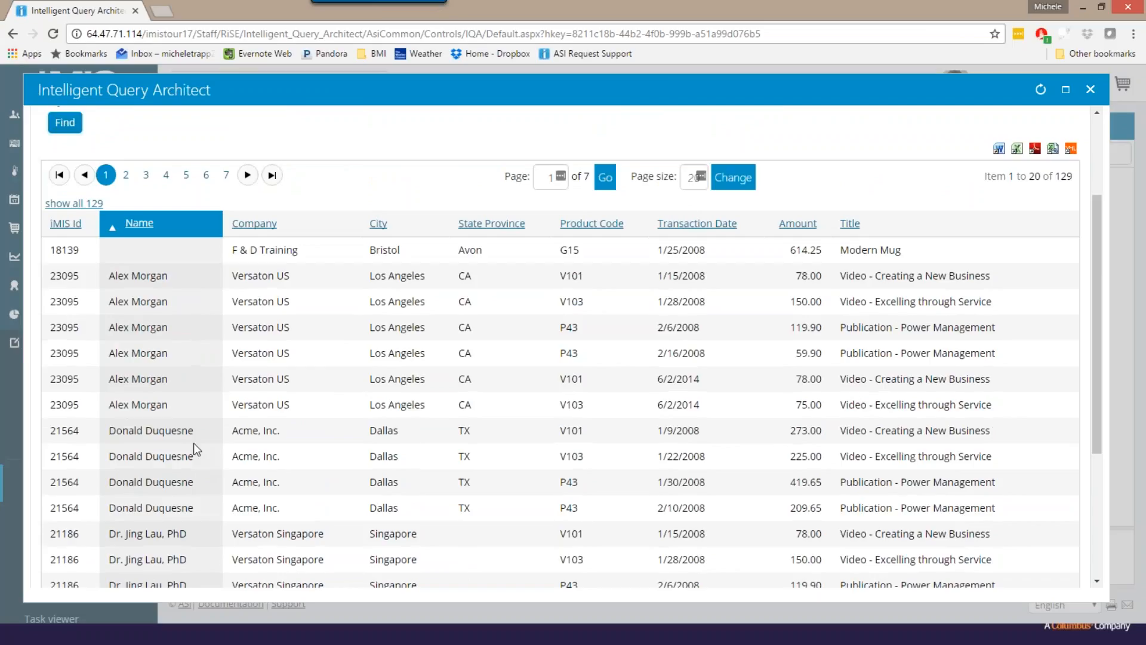
pyautogui.scroll(2, 193, 443)
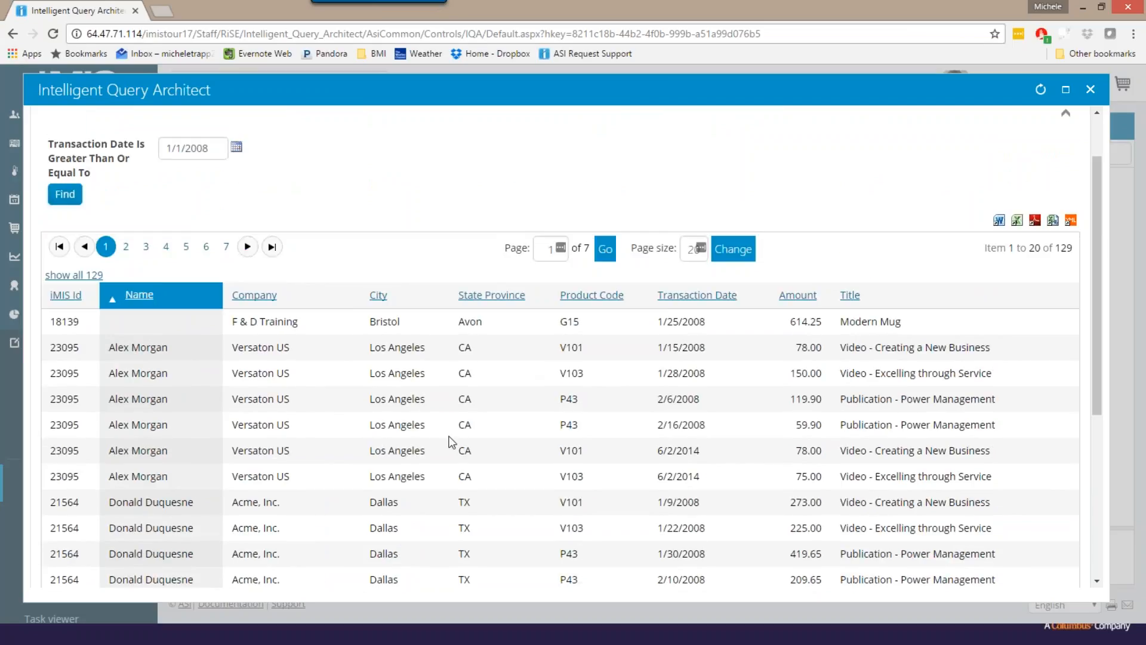
# - Save the query and set the custom relation between CsActivity.Product Code and CsProduct.Product Code to Left Join
pyautogui.scroll(2, 449, 442)
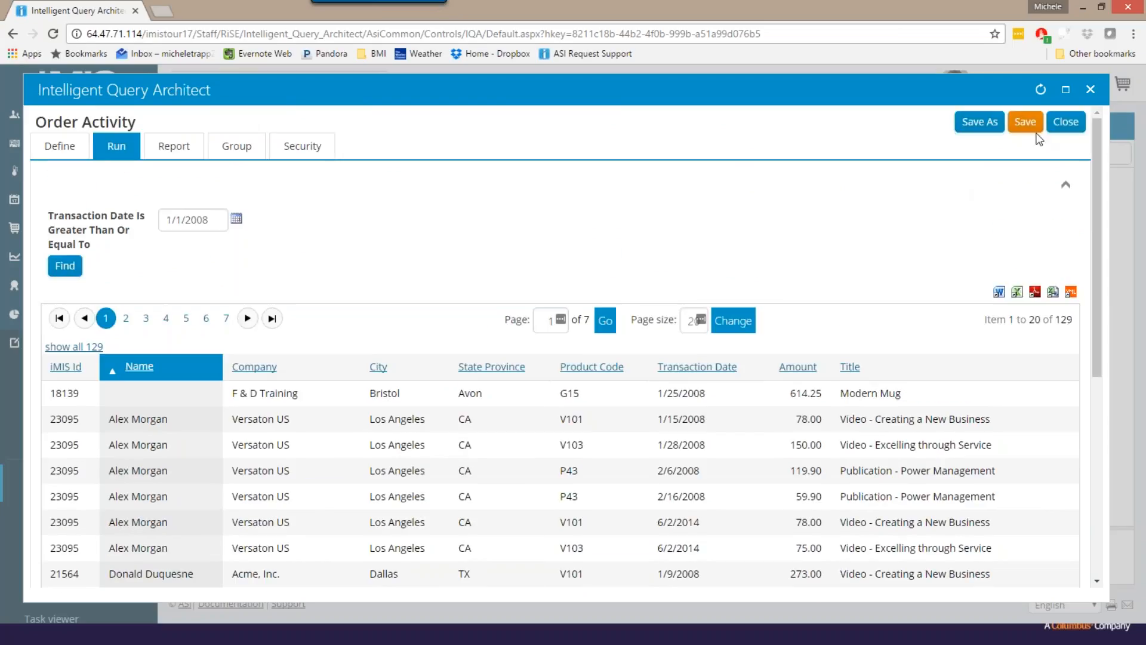
pyautogui.click(1030, 123)
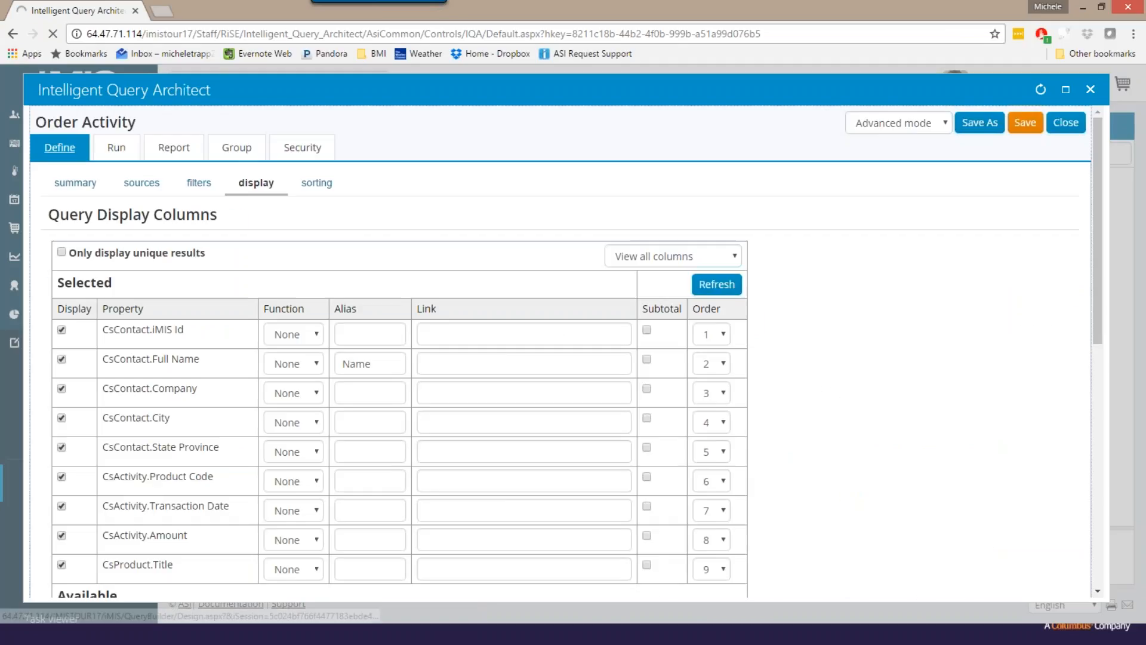
pyautogui.click(142, 184)
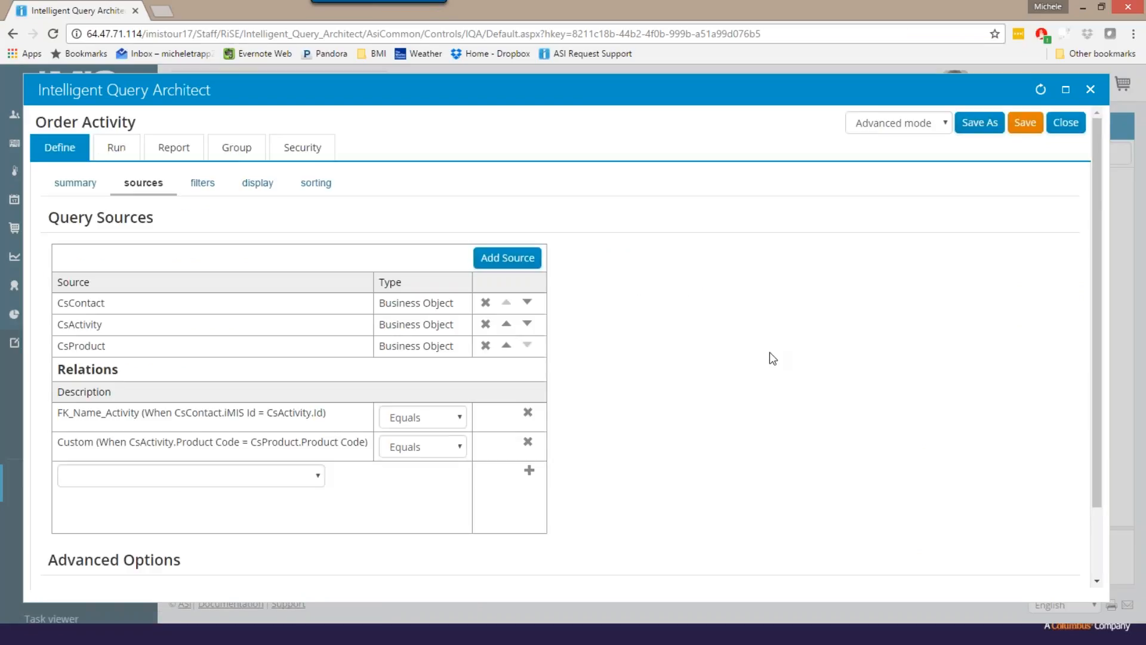
pyautogui.click(461, 449)
pyautogui.click(436, 480)
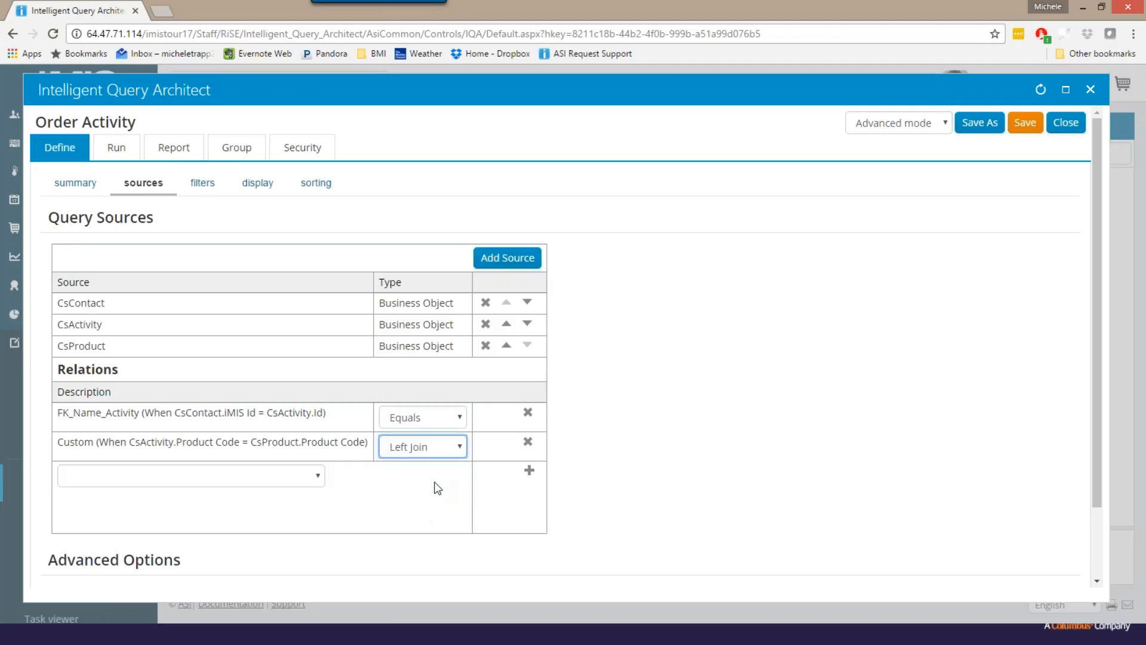
# - Run the query with the left join and examine the order rows for missing product titles
pyautogui.click(113, 153)
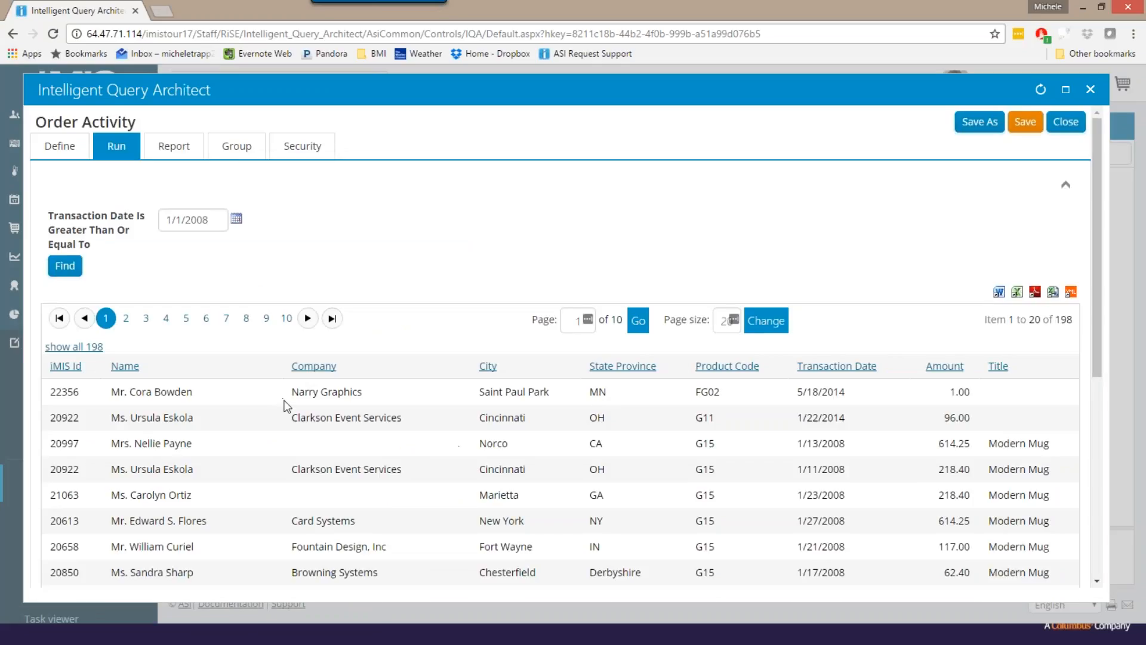
pyautogui.scroll(-1, 286, 405)
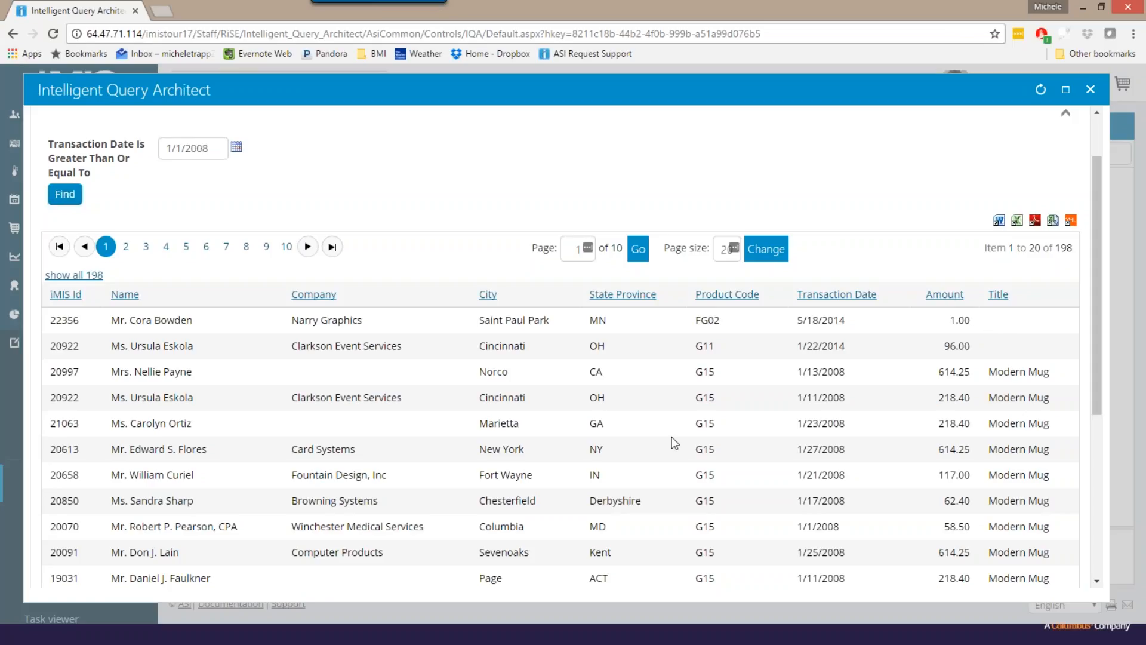
pyautogui.scroll(-3, 672, 439)
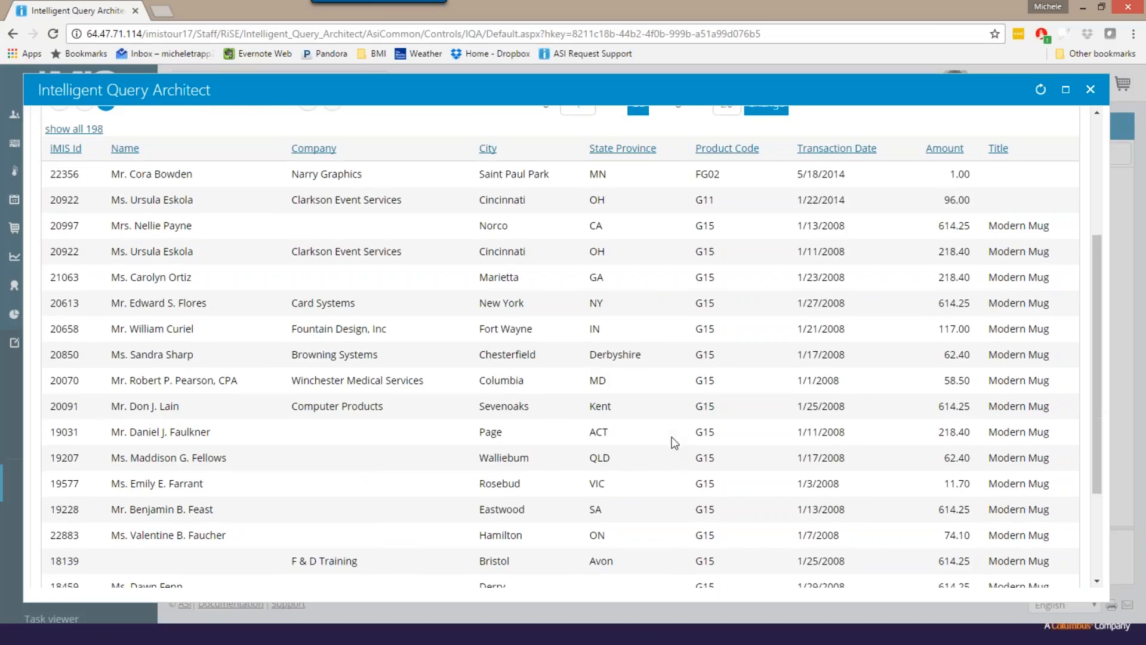
pyautogui.scroll(3, 673, 440)
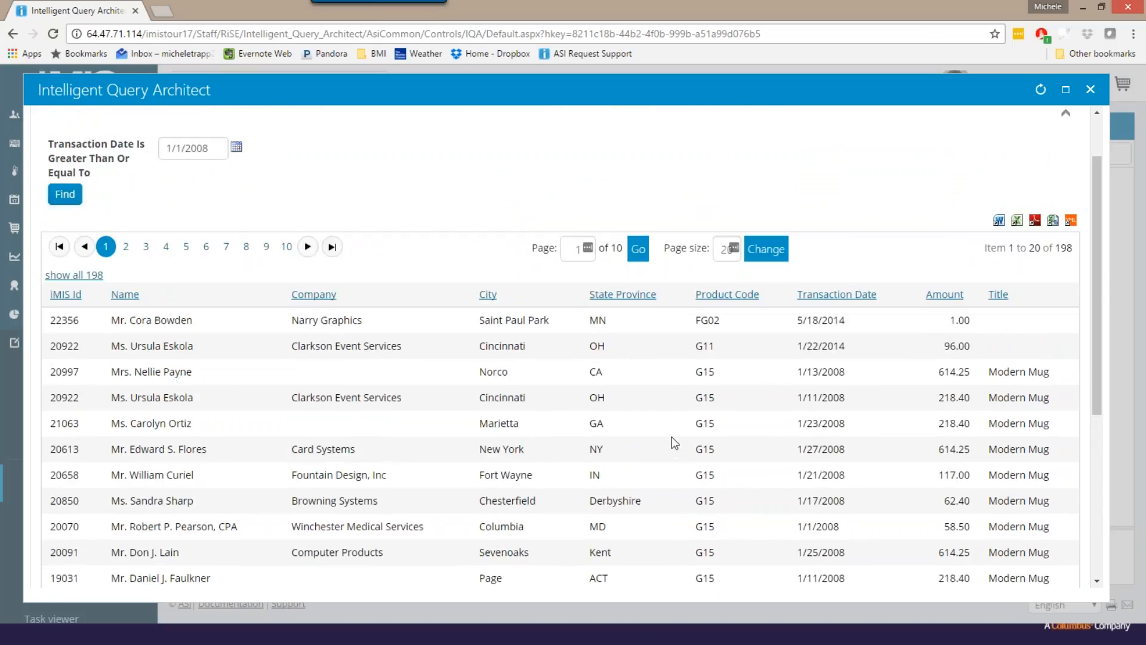
pyautogui.scroll(2, 86, 209)
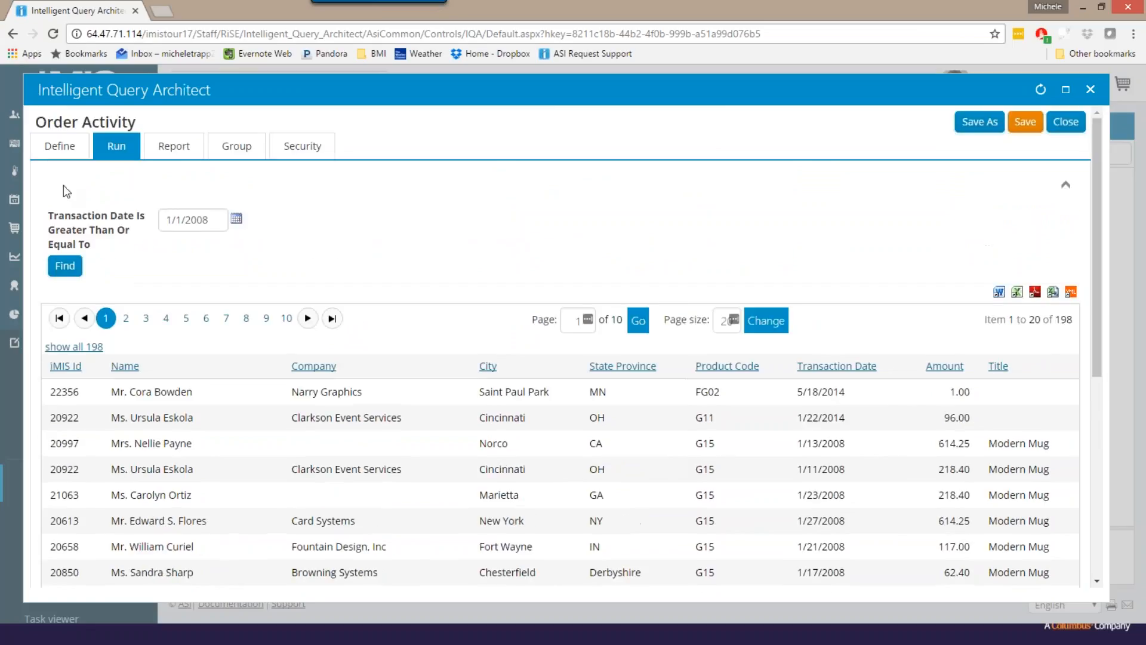
# - Add a second filter group, joined with And, that requires CsActivity.Quantity to be Greater than 1
pyautogui.click(60, 147)
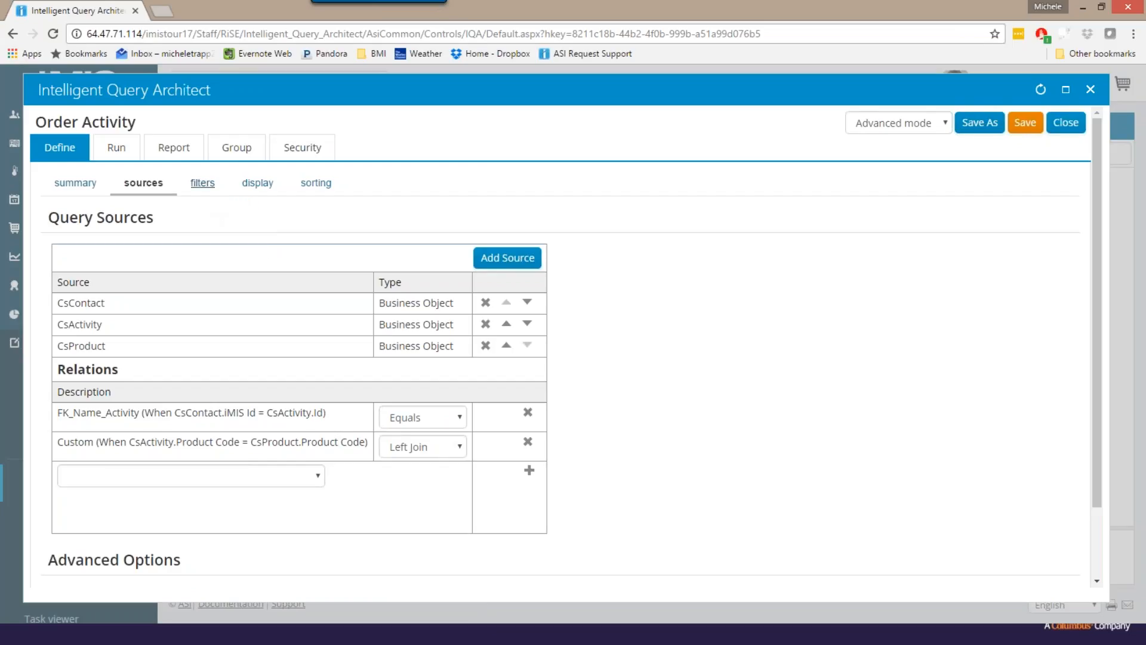
pyautogui.click(202, 182)
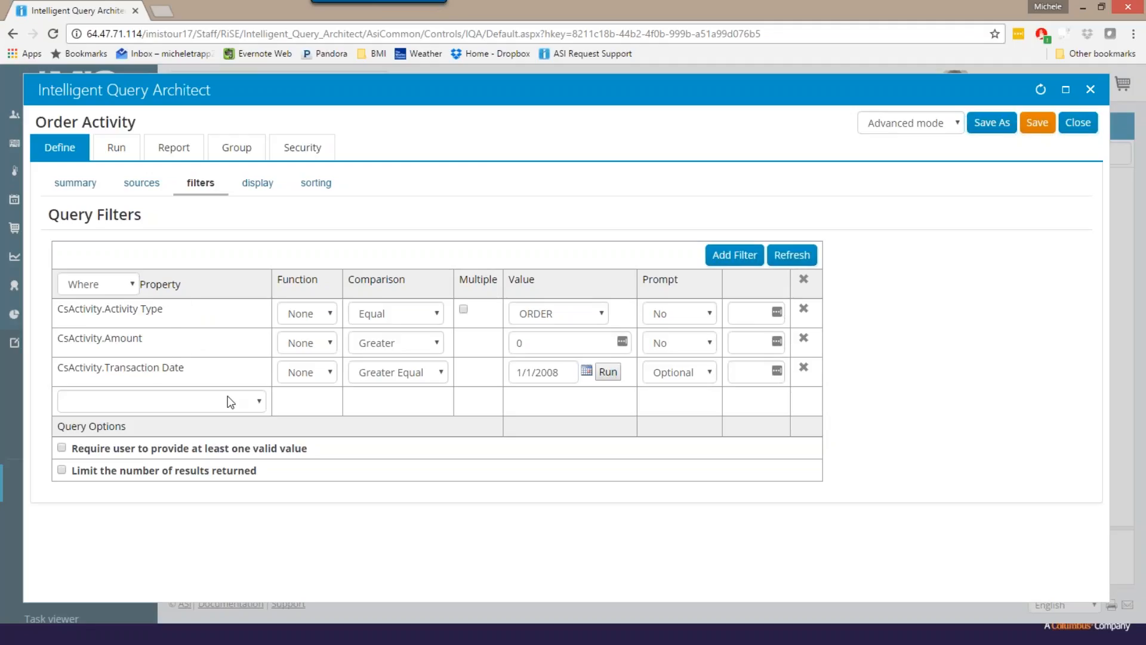
pyautogui.click(259, 404)
pyautogui.click(745, 257)
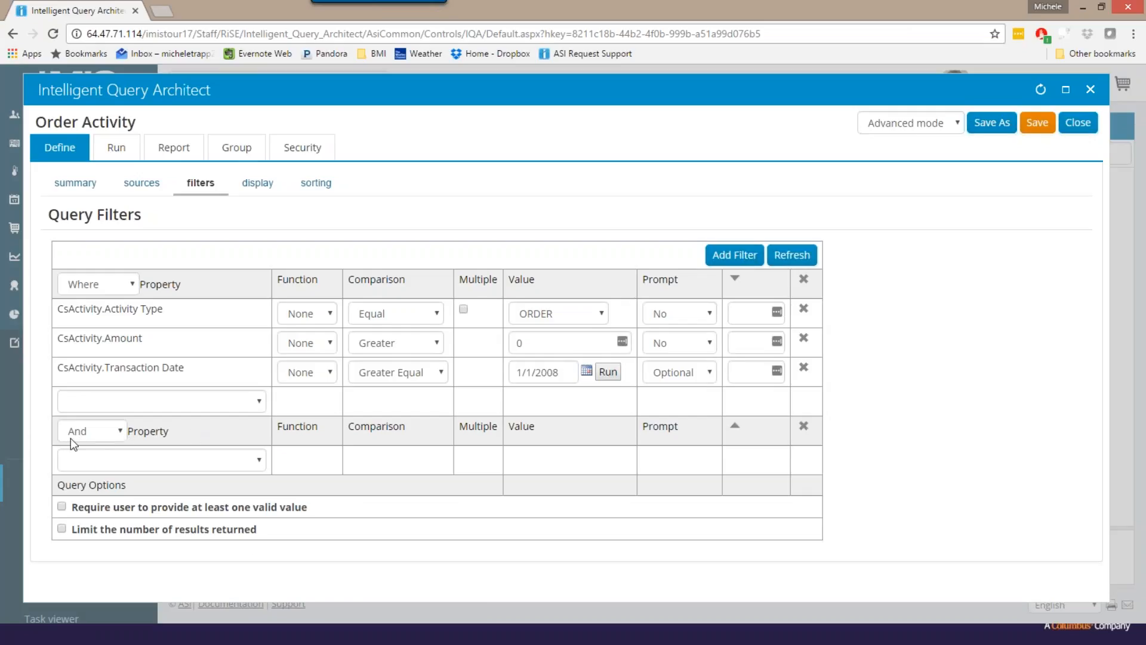
pyautogui.click(120, 457)
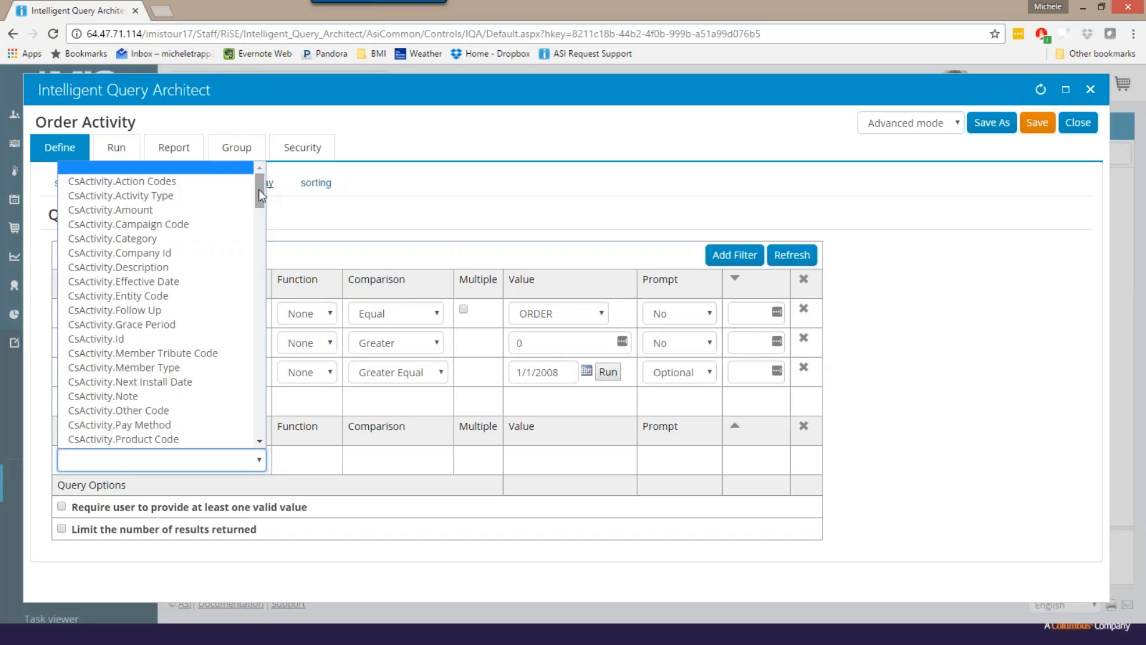
pyautogui.scroll(-1, 259, 191)
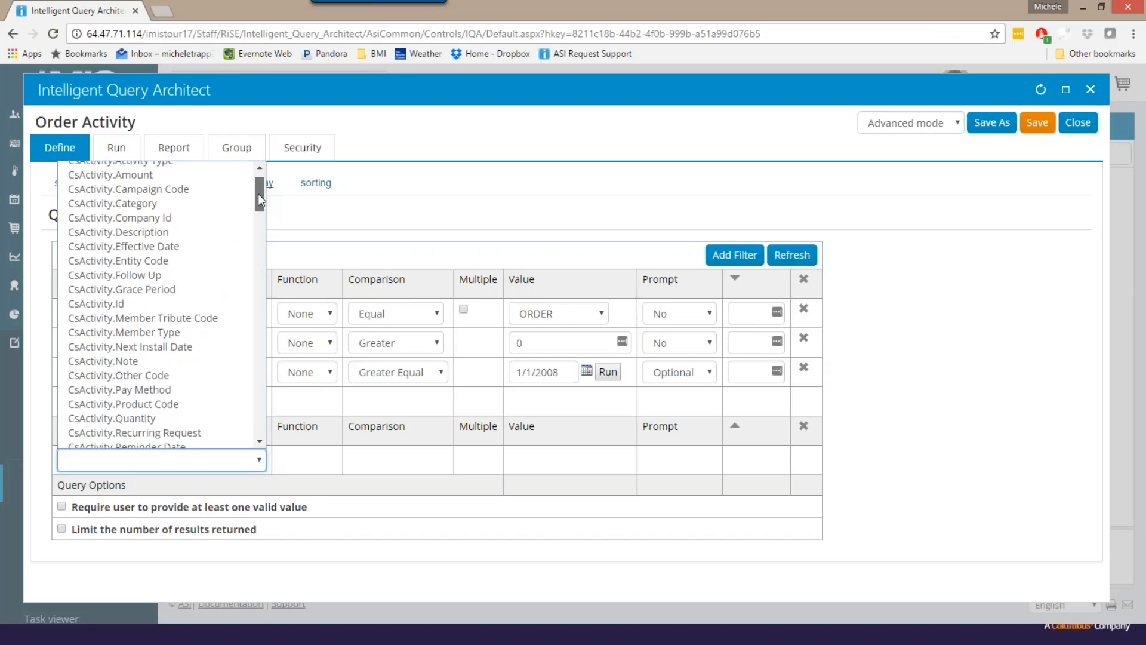
pyautogui.scroll(-2, 259, 203)
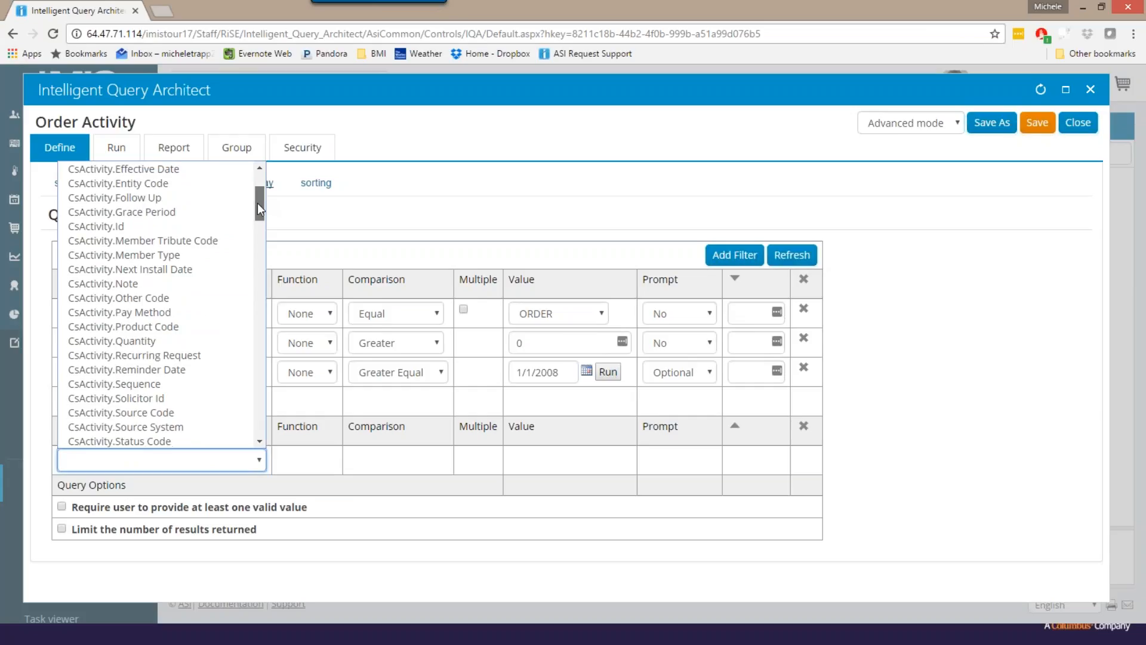
pyautogui.click(170, 343)
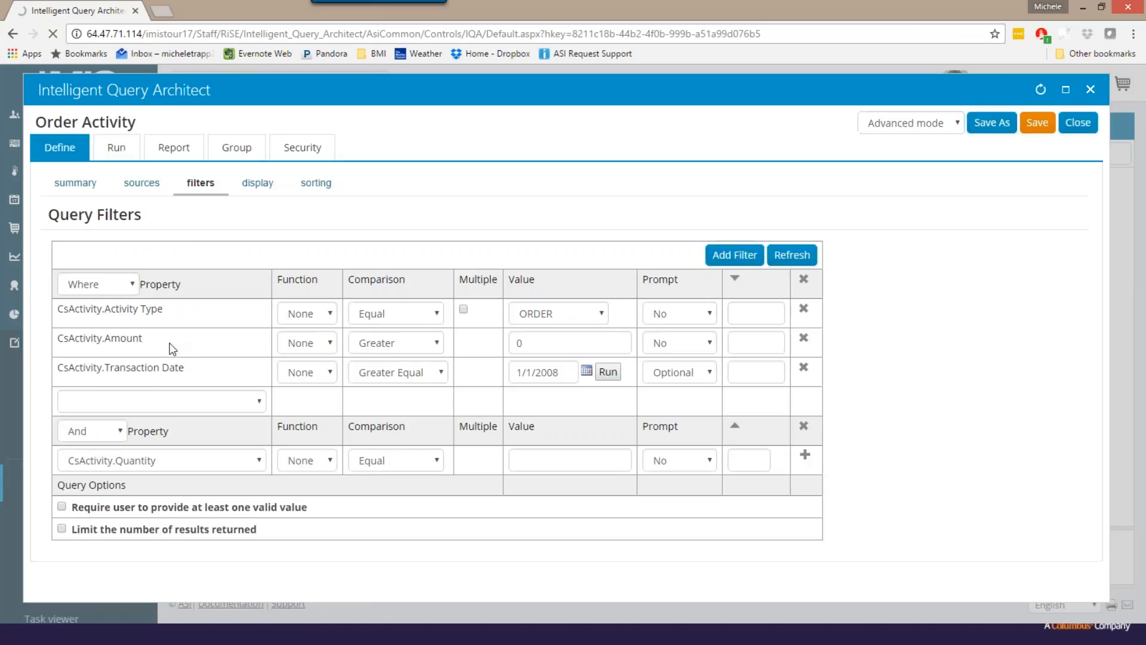
pyautogui.click(436, 460)
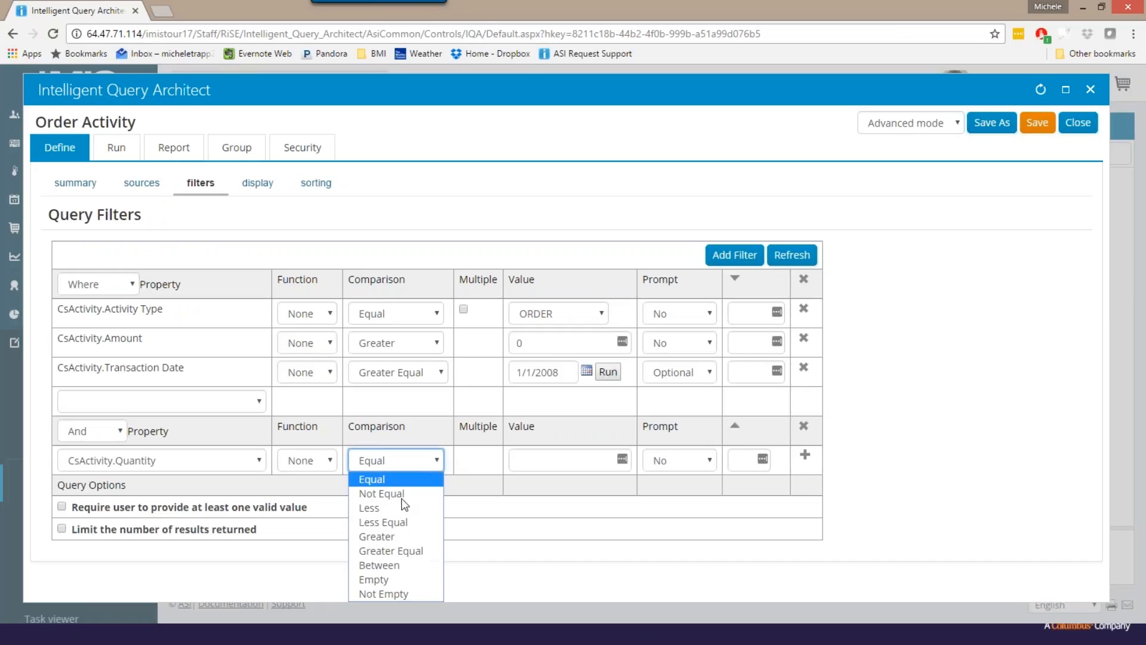
pyautogui.click(391, 537)
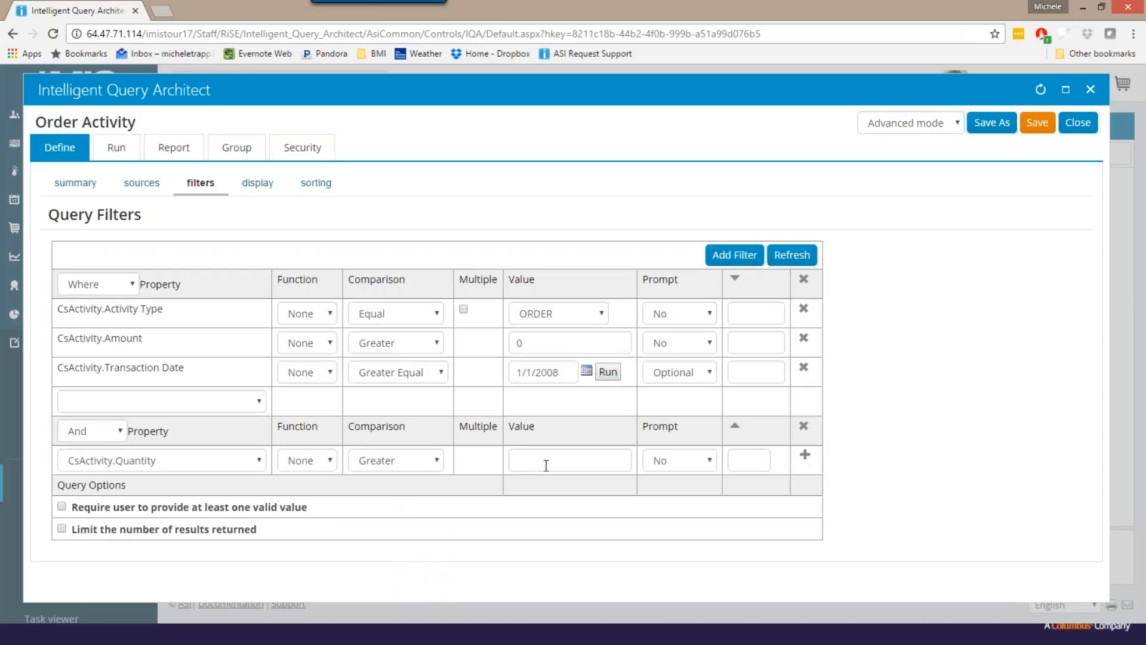
pyautogui.click(545, 465)
pyautogui.write('1')
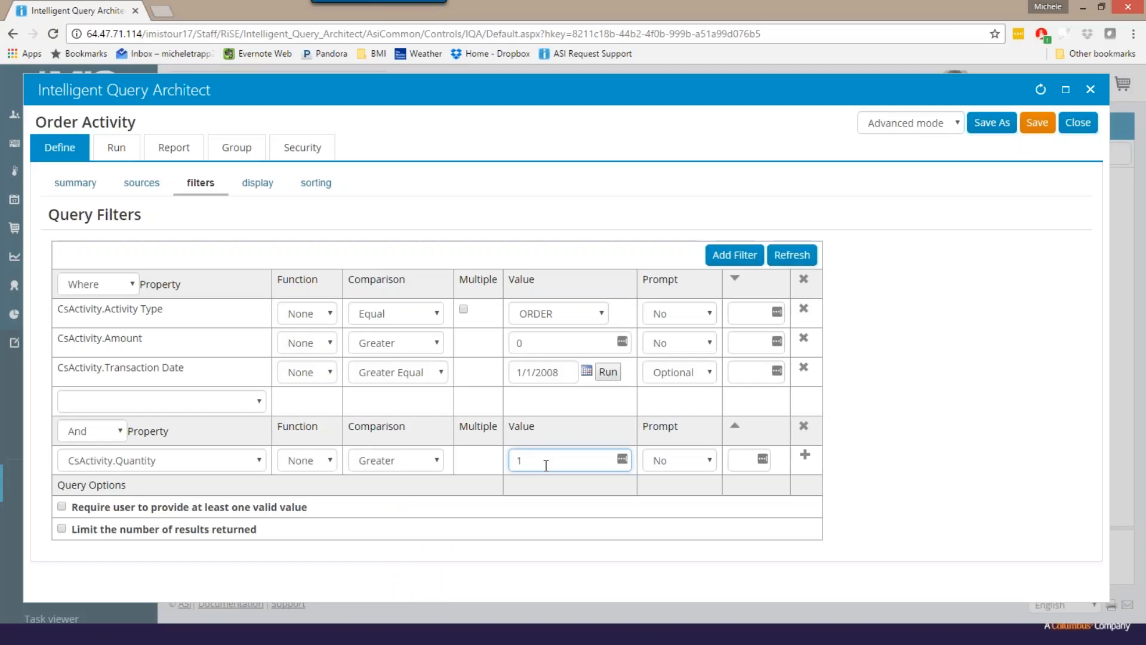
pyautogui.click(805, 456)
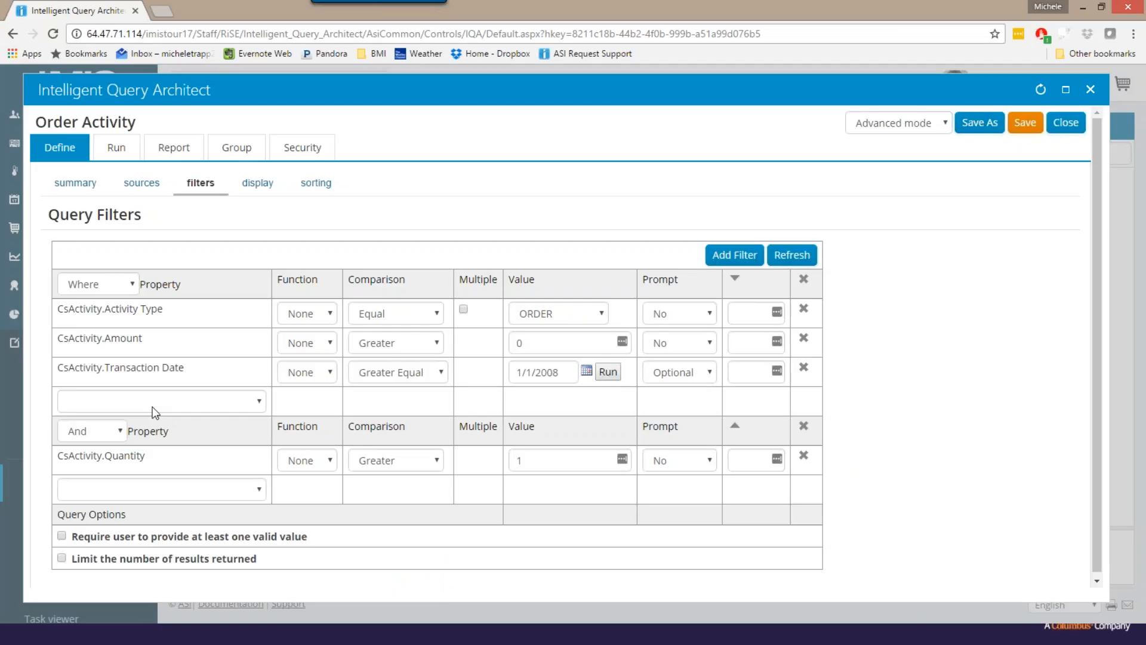
# - Change the second filter group's connector to Or and review the other connector options
pyautogui.click(120, 432)
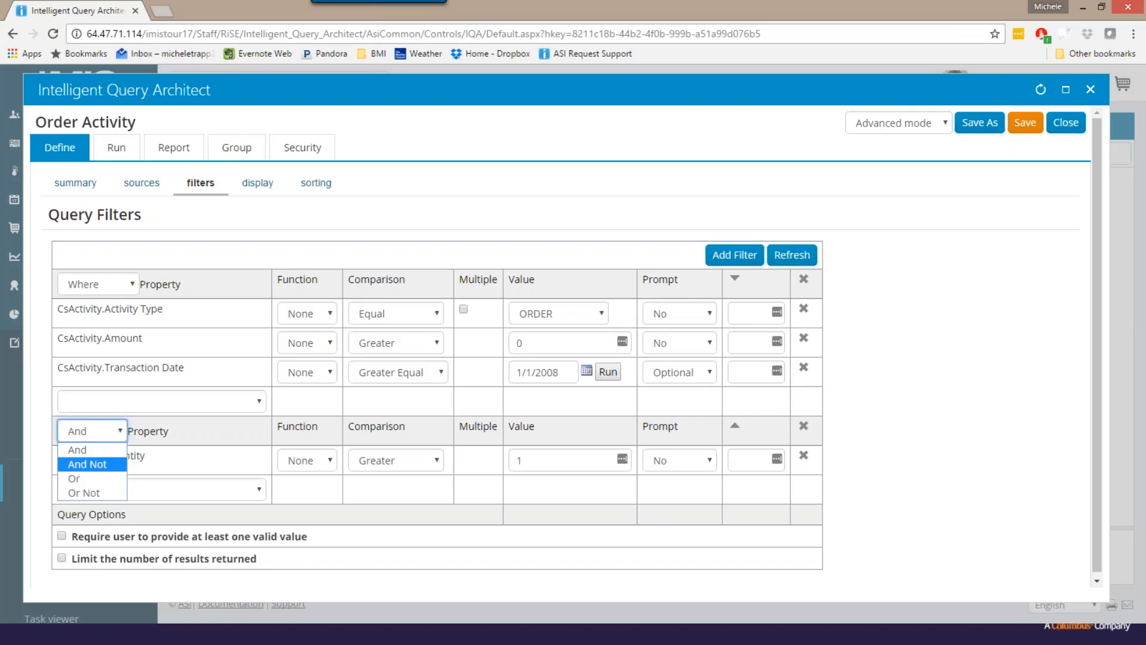
pyautogui.click(84, 480)
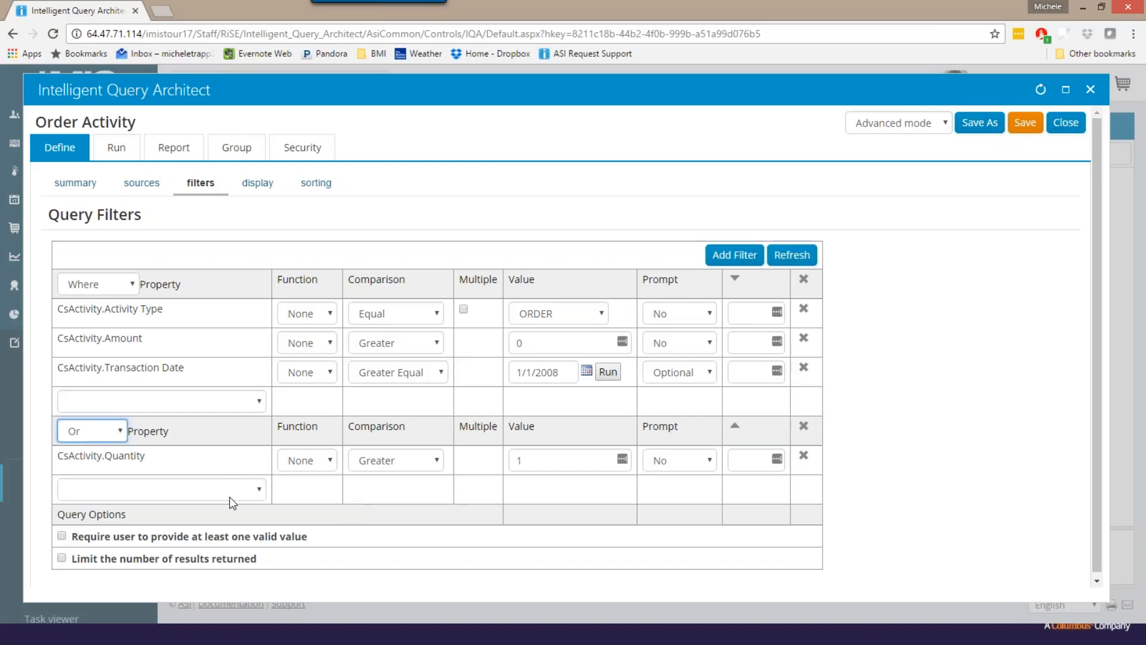
pyautogui.click(121, 432)
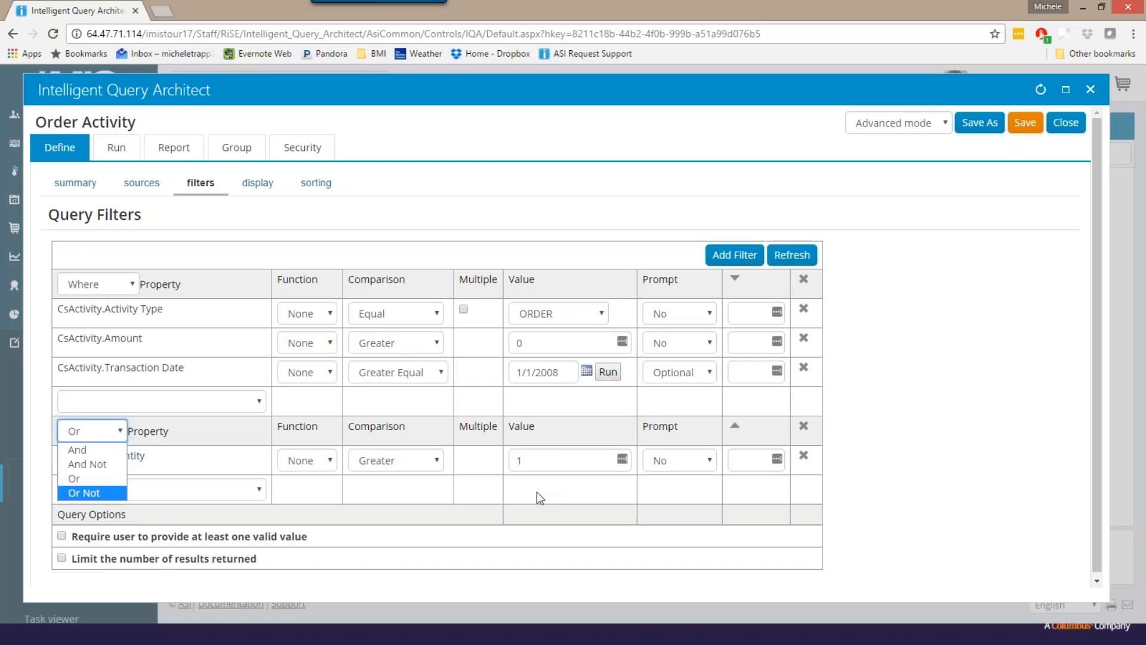
# - Delete the CsActivity.Quantity filter and remove its filter group from the query
pyautogui.click(807, 460)
pyautogui.click(808, 459)
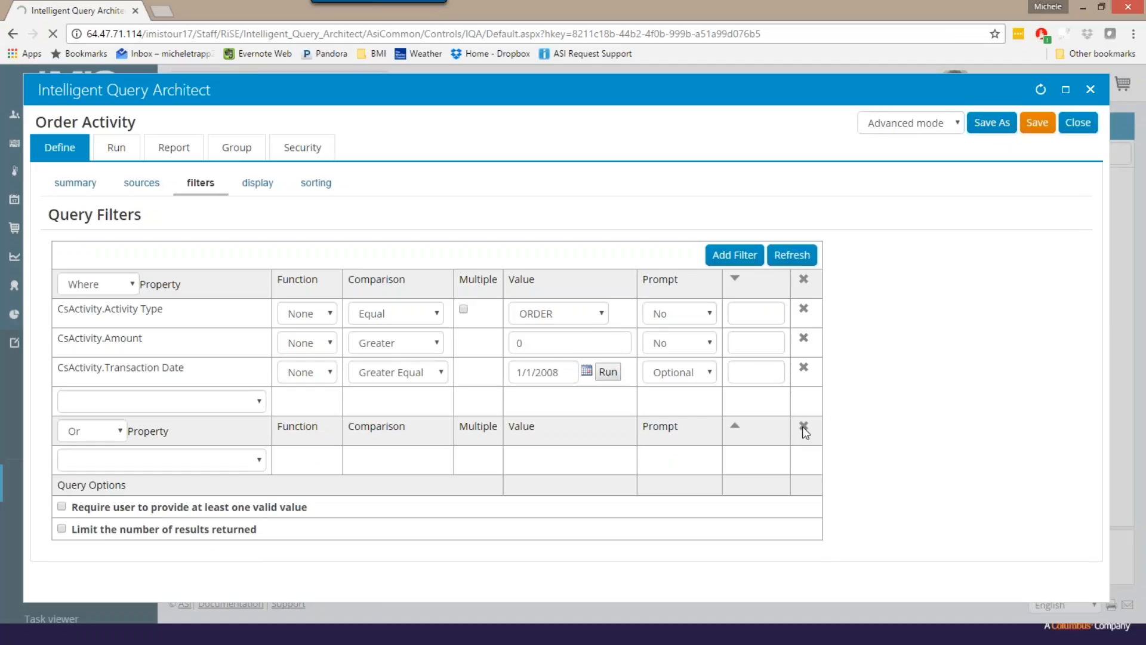
pyautogui.click(803, 426)
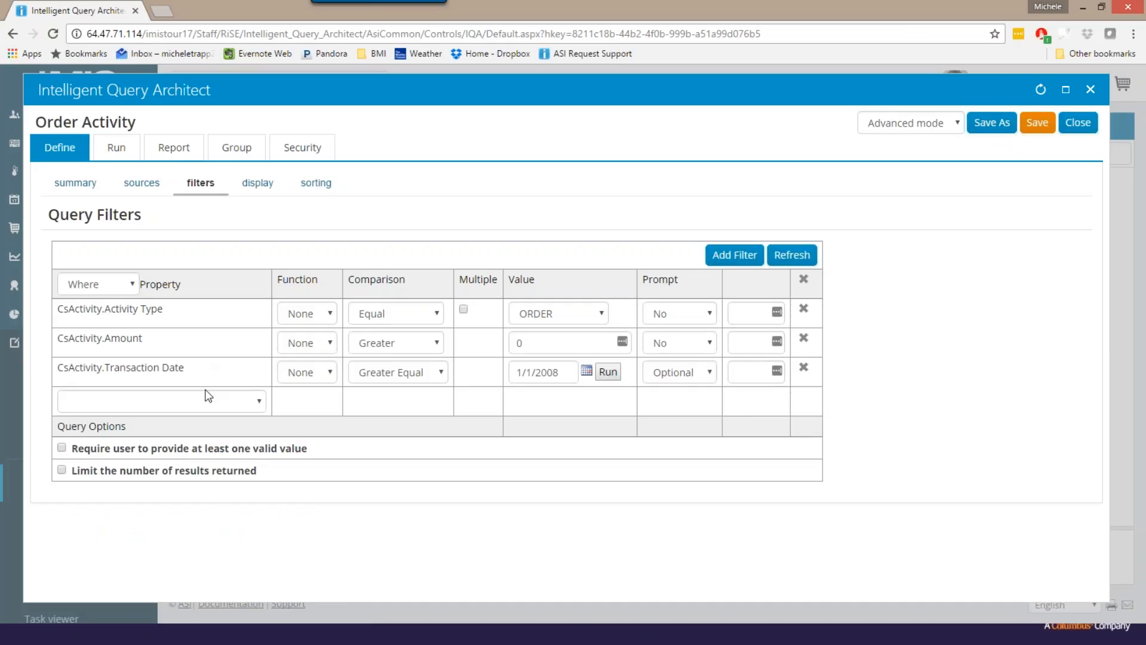
# - Set the CsActivity.Transaction Date filter's prompt text to "Please enter a date where transactions greater than will appear"
pyautogui.click(751, 374)
pyautogui.write('Please ')
pyautogui.write('enter a')
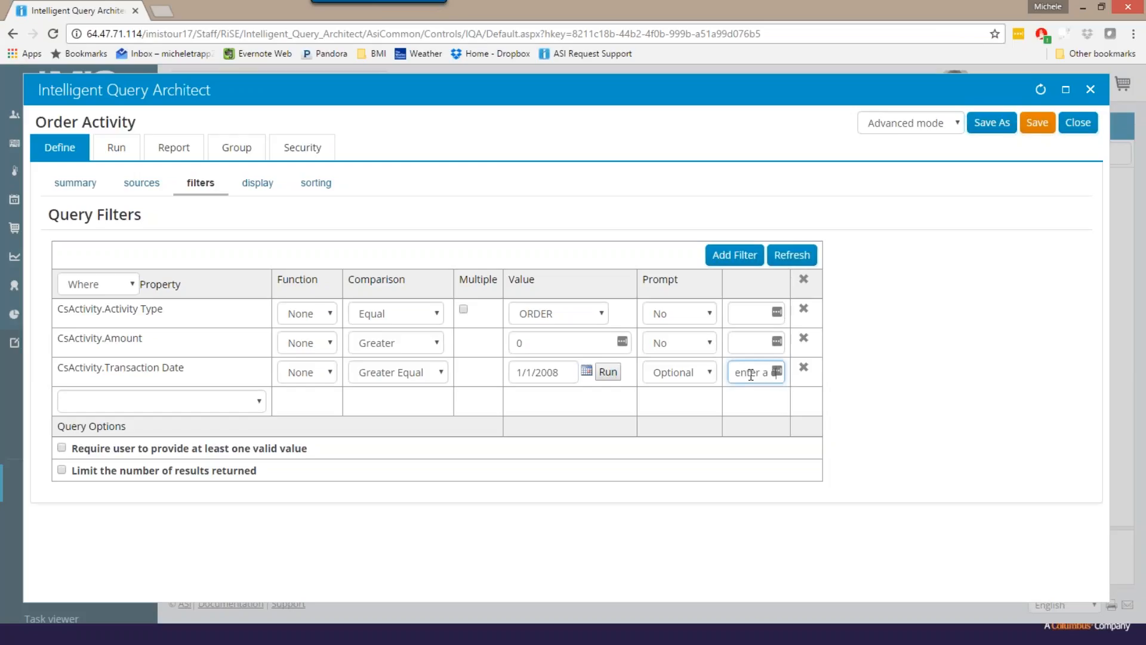
pyautogui.write(' date where transa')
pyautogui.write('ction is greate')
pyautogui.write('r than wi')
pyautogui.write('ll appea')
# - Preview the custom date prompt on the query's run page and switch to the Joining Business Objects slide
pyautogui.click(115, 155)
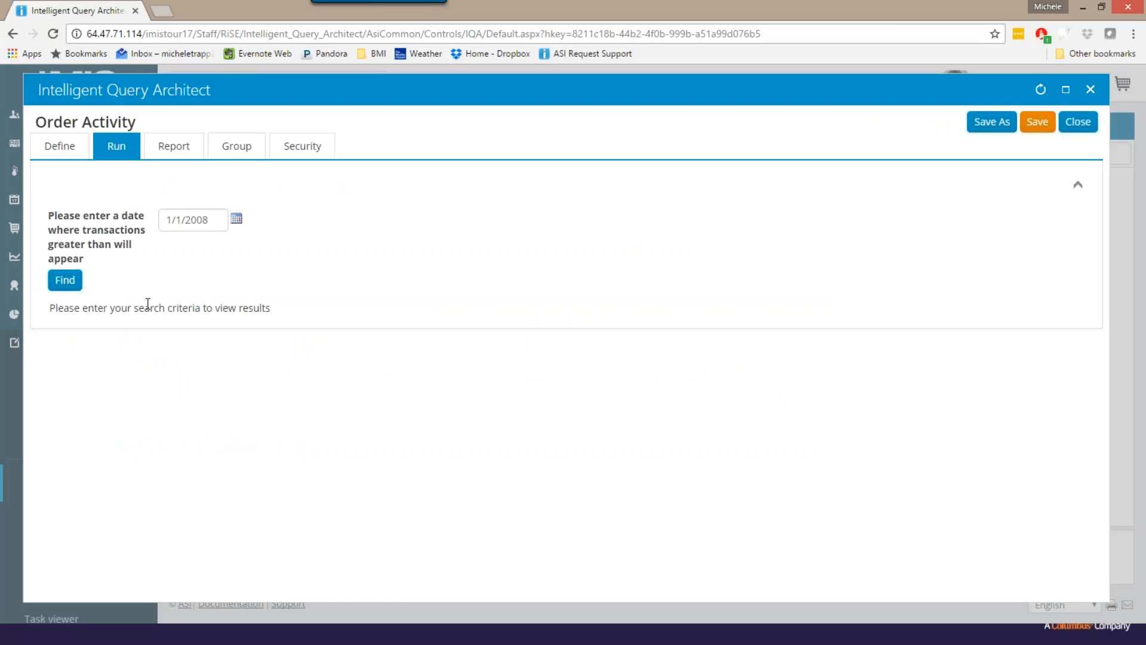
pyautogui.click(59, 145)
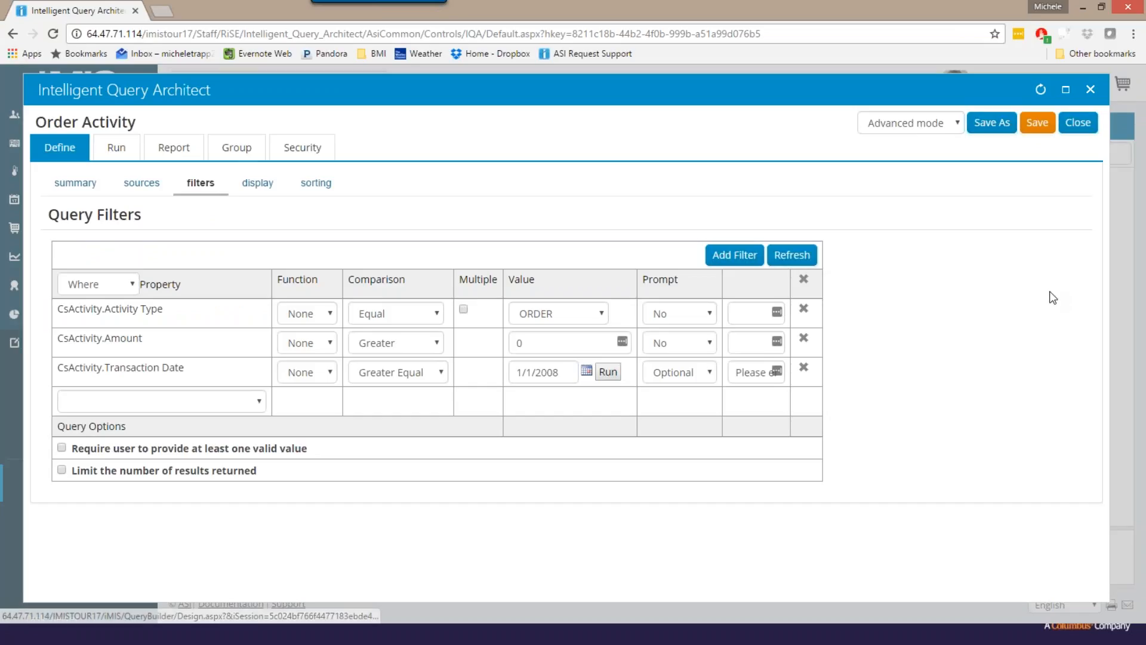
pyautogui.click(965, 639)
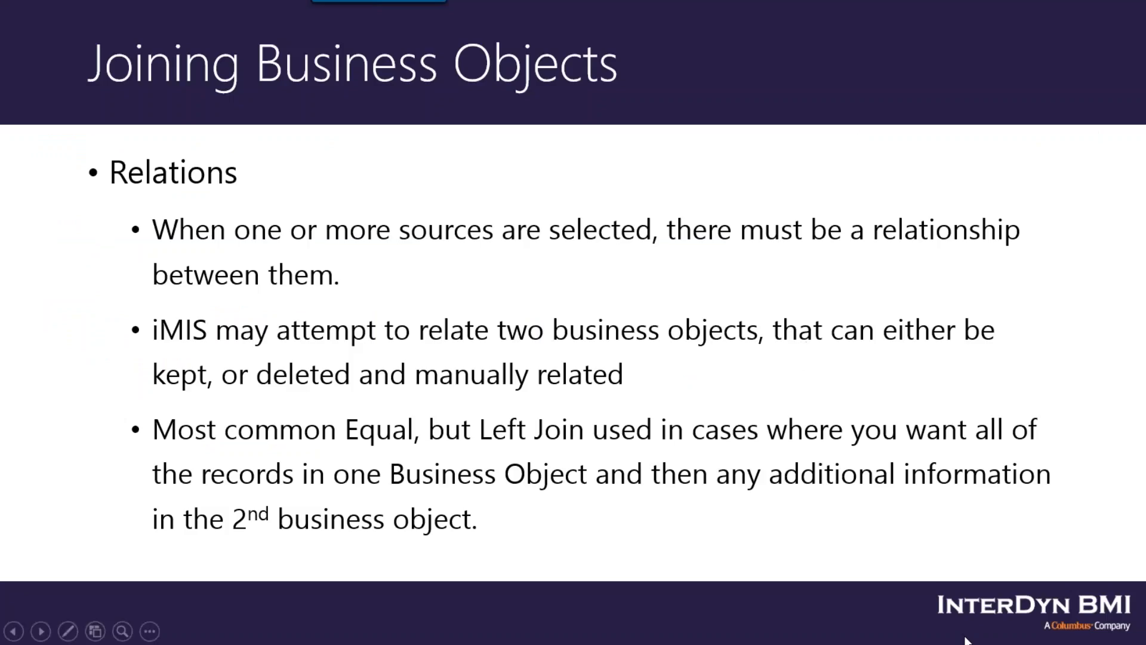